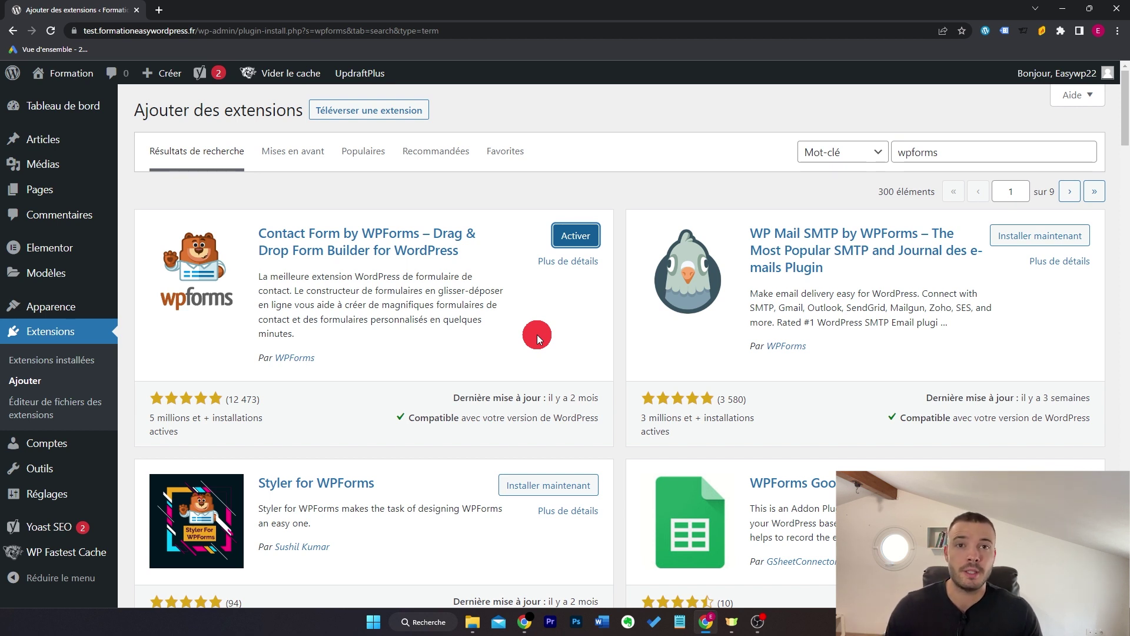
Activate the Contact Form by WPForms plugin, start creating a first form and dismiss the builder's introductory tips
{"action": "left_click", "coordinate": [577, 234]}
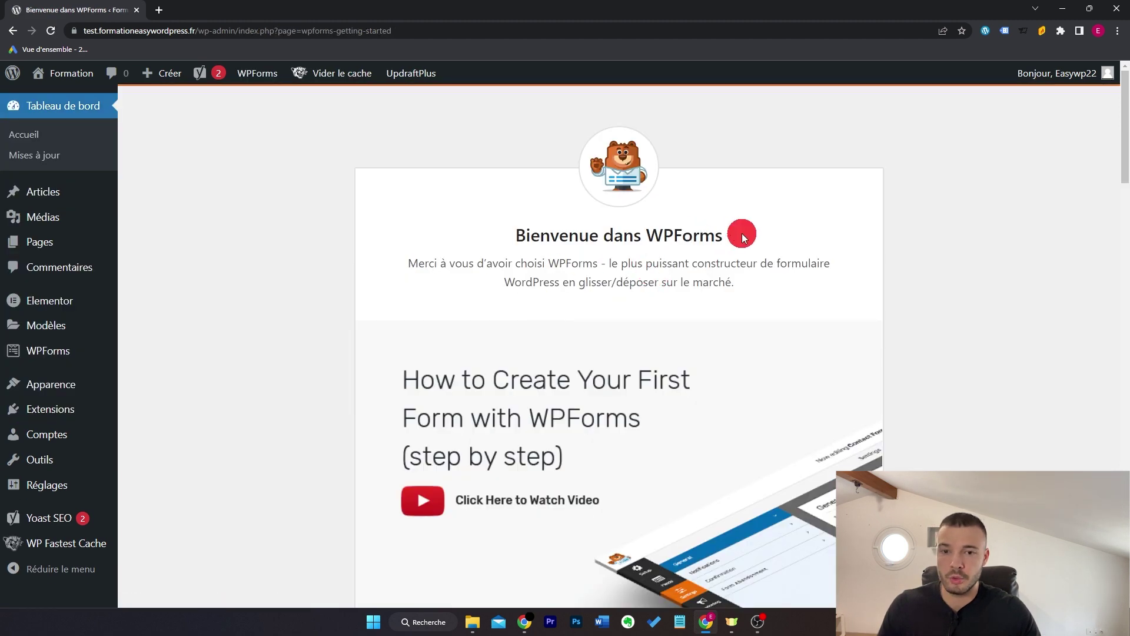
{"action": "scroll", "coordinate": [741, 233], "scroll_direction": "down", "scroll_amount": 8}
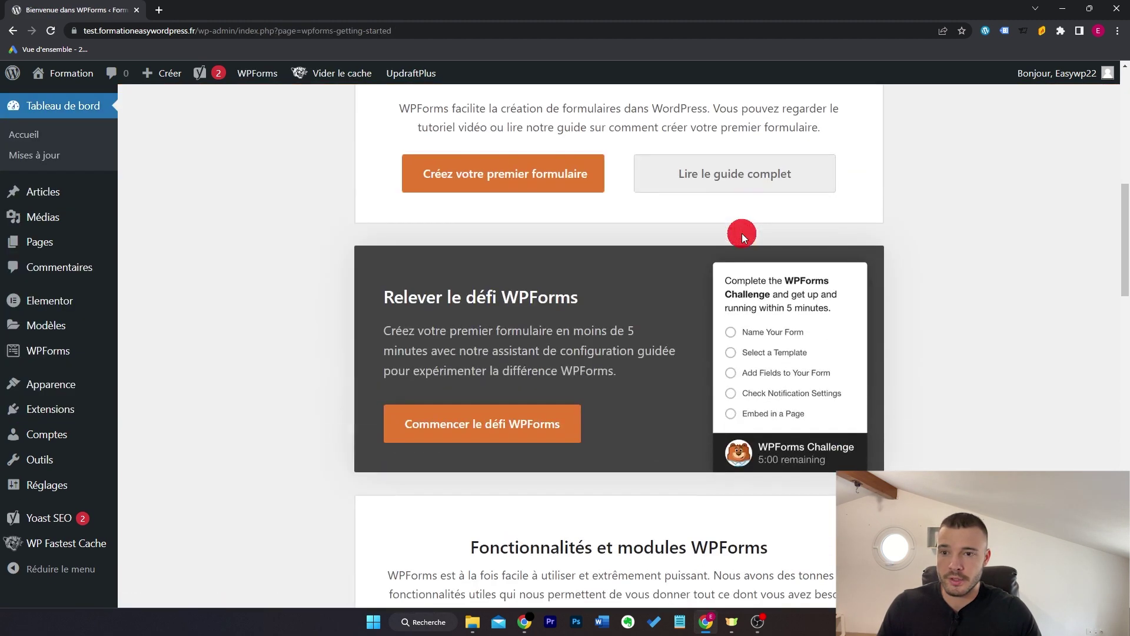
{"action": "scroll", "coordinate": [733, 244], "scroll_direction": "up", "scroll_amount": 1}
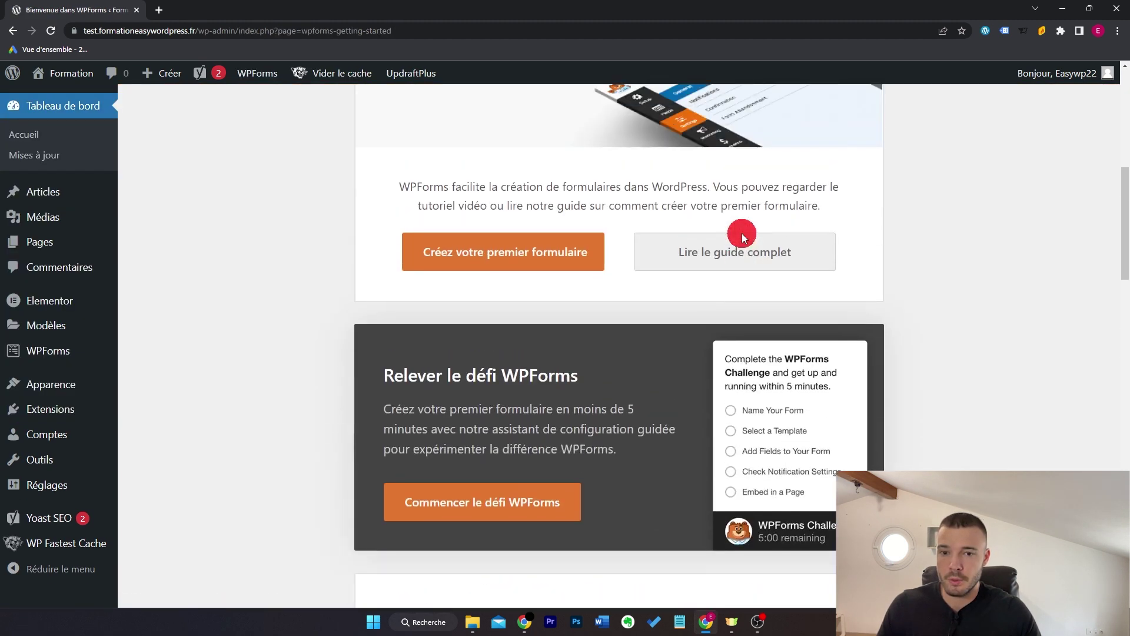
{"action": "left_click", "coordinate": [540, 263]}
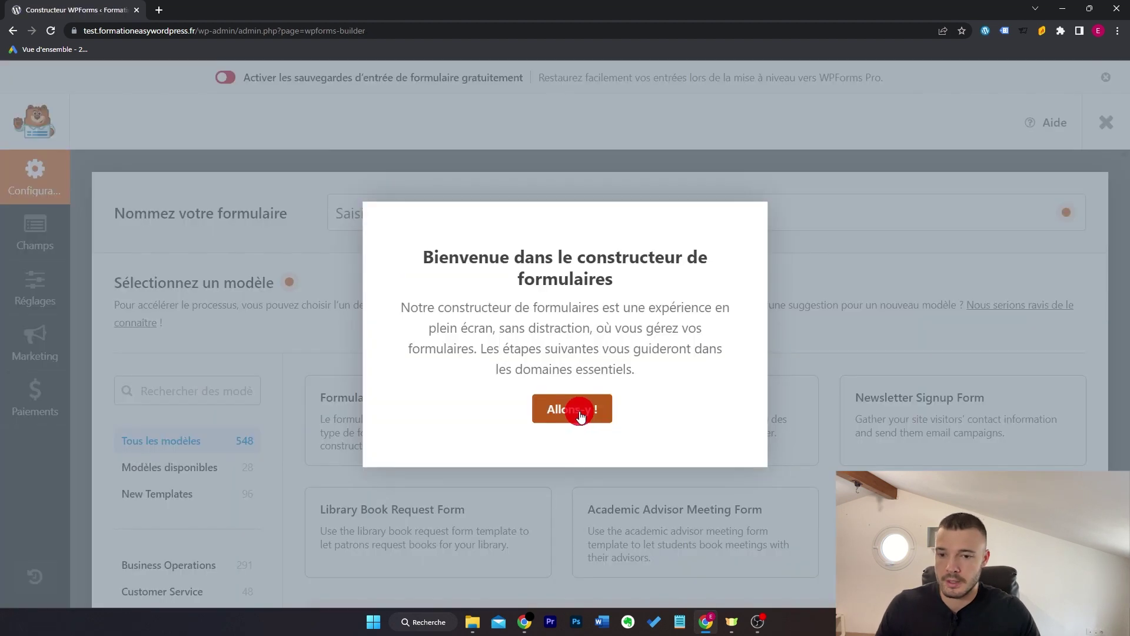
{"action": "left_click", "coordinate": [576, 412]}
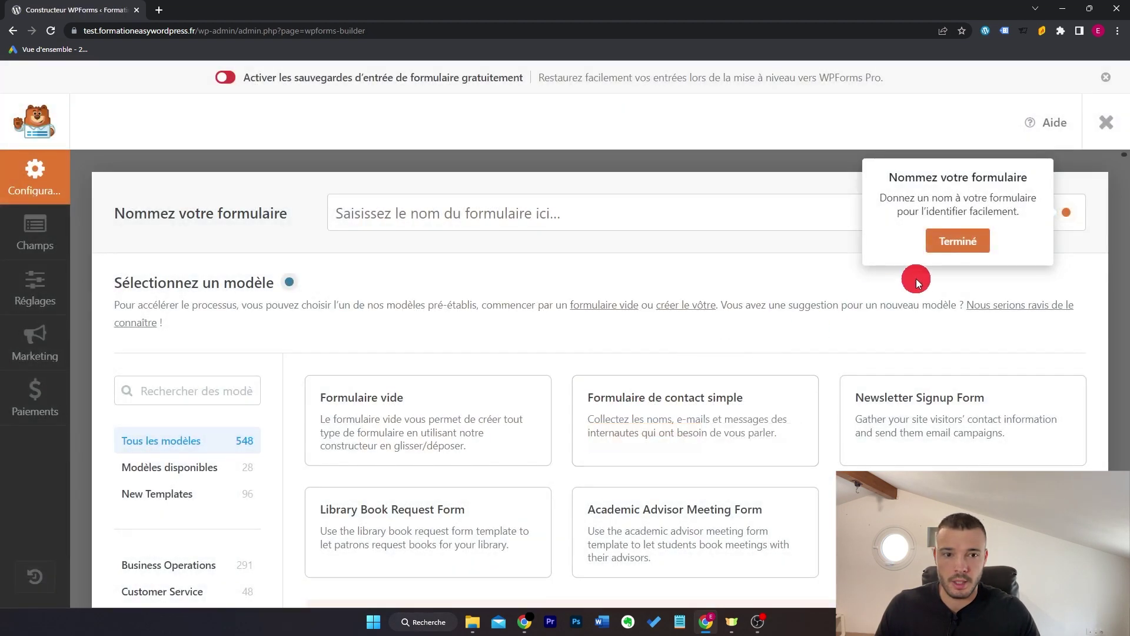
{"action": "left_click", "coordinate": [959, 246]}
Browse the form templates and create a new form from the blank template "Formulaire vide"
{"action": "scroll", "coordinate": [716, 260], "scroll_direction": "down", "scroll_amount": 4}
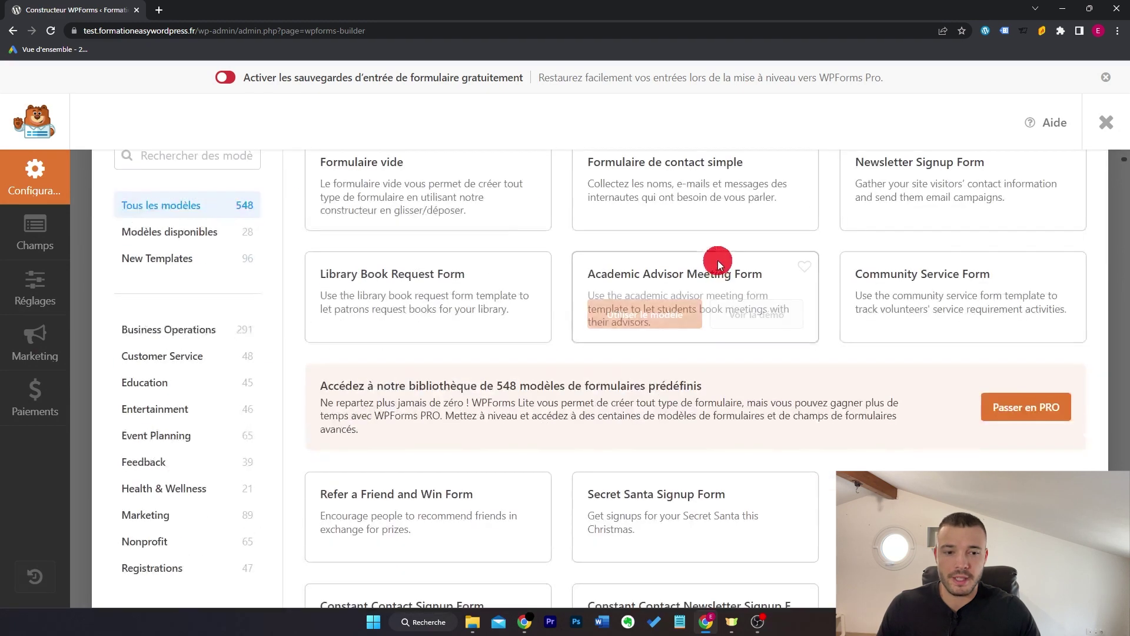
{"action": "scroll", "coordinate": [819, 224], "scroll_direction": "up", "scroll_amount": 1}
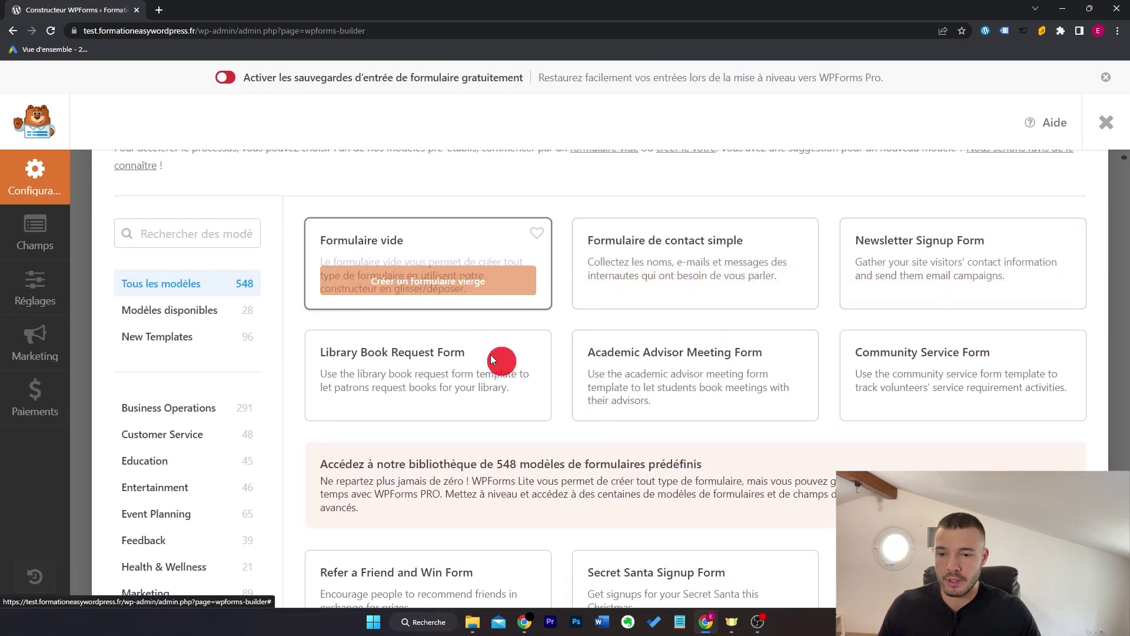
{"action": "scroll", "coordinate": [1002, 267], "scroll_direction": "down", "scroll_amount": 5}
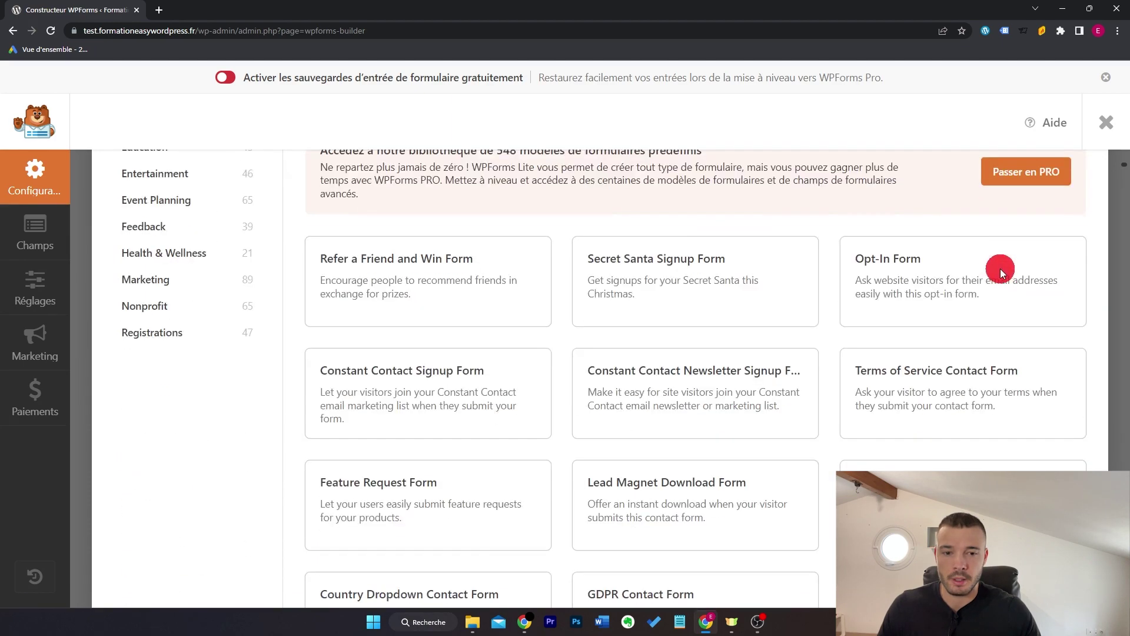
{"action": "scroll", "coordinate": [630, 316], "scroll_direction": "down", "scroll_amount": 6}
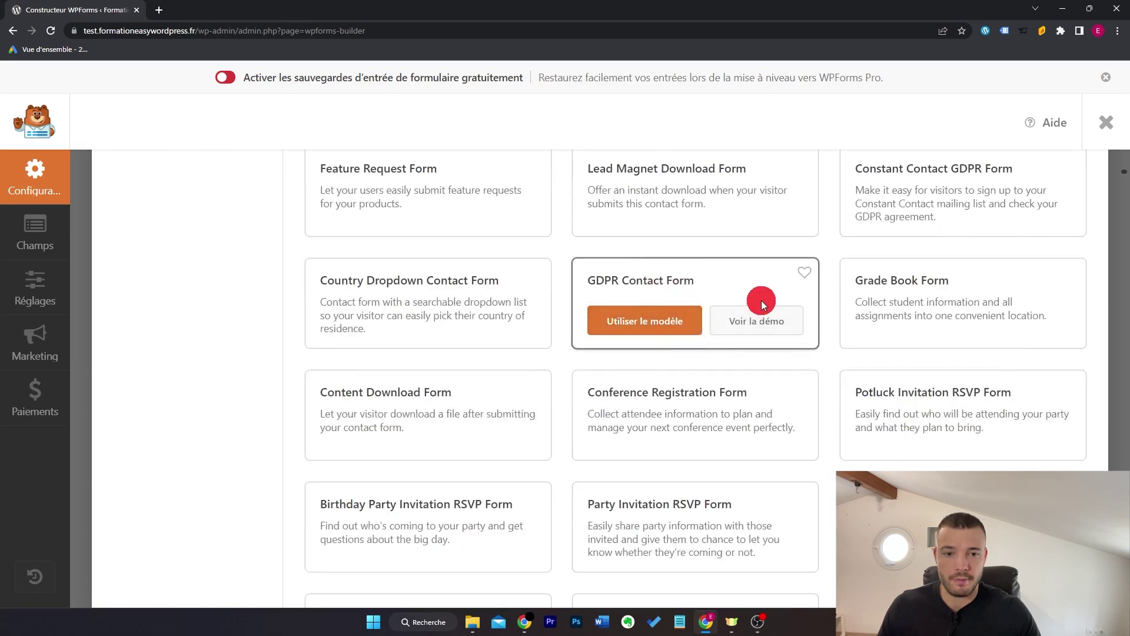
{"action": "scroll", "coordinate": [761, 300], "scroll_direction": "up", "scroll_amount": 7}
{"action": "scroll", "coordinate": [762, 300], "scroll_direction": "up", "scroll_amount": 5}
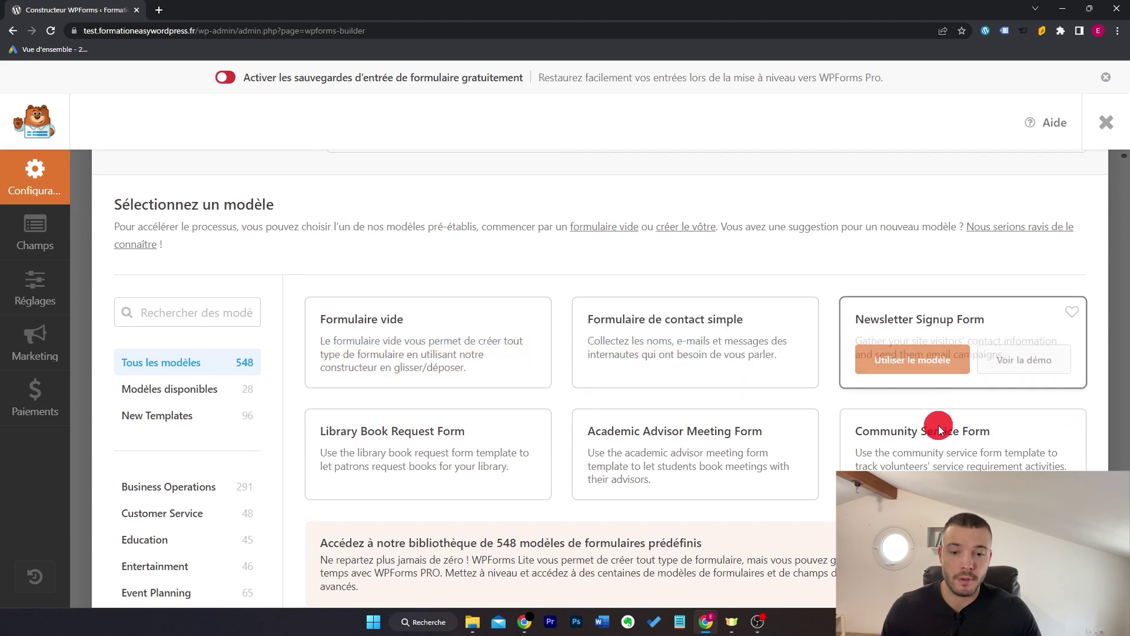
{"action": "mouse_move", "coordinate": [454, 359]}
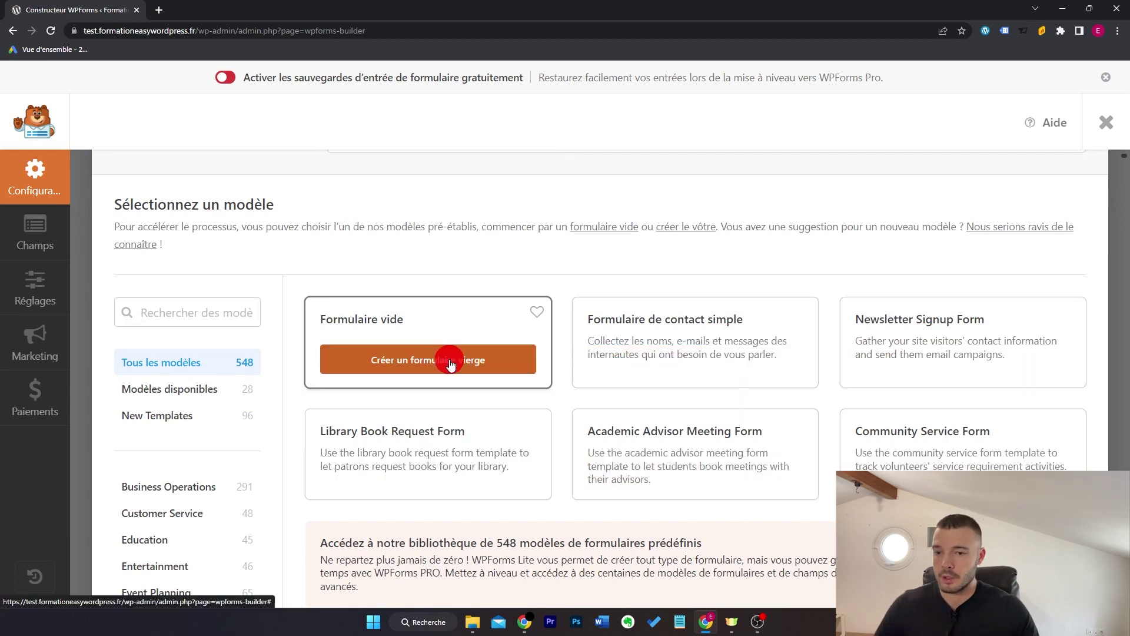
{"action": "left_click", "coordinate": [512, 360]}
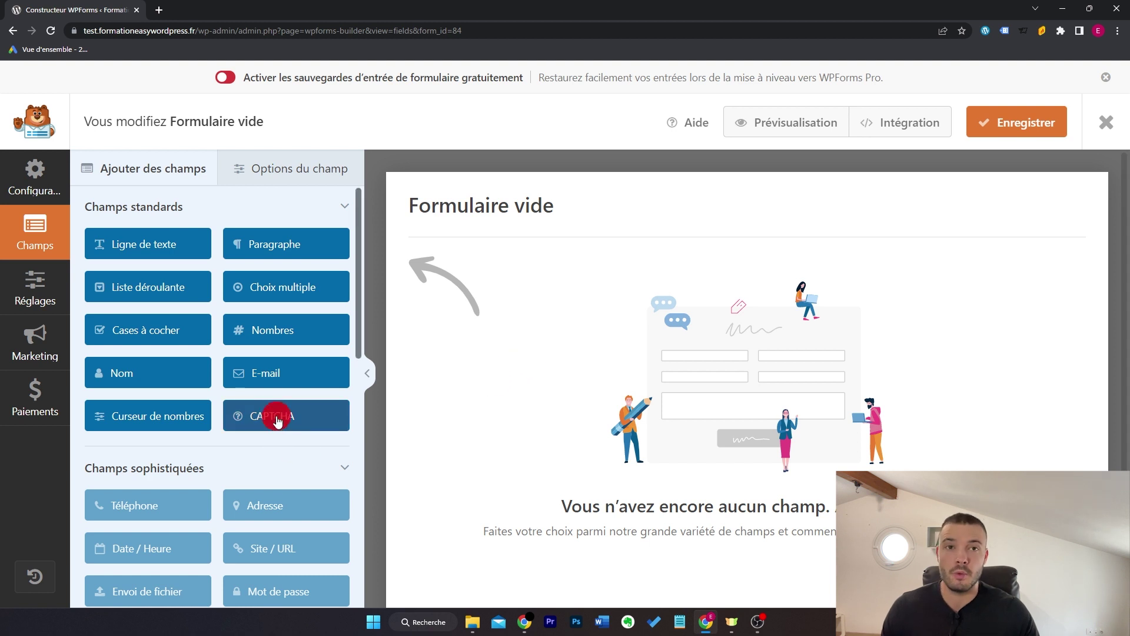
Add a "Ligne de texte" field to the empty form and set its label to "Prénom"
{"action": "scroll", "coordinate": [265, 429], "scroll_direction": "down", "scroll_amount": 5}
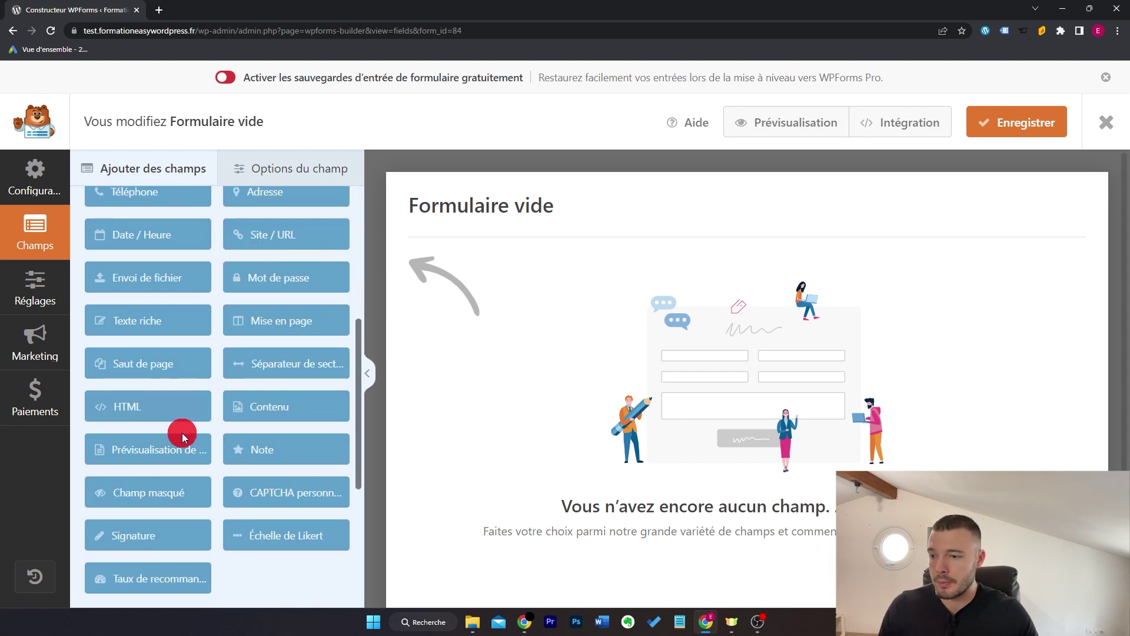
{"action": "scroll", "coordinate": [328, 368], "scroll_direction": "up", "scroll_amount": 5}
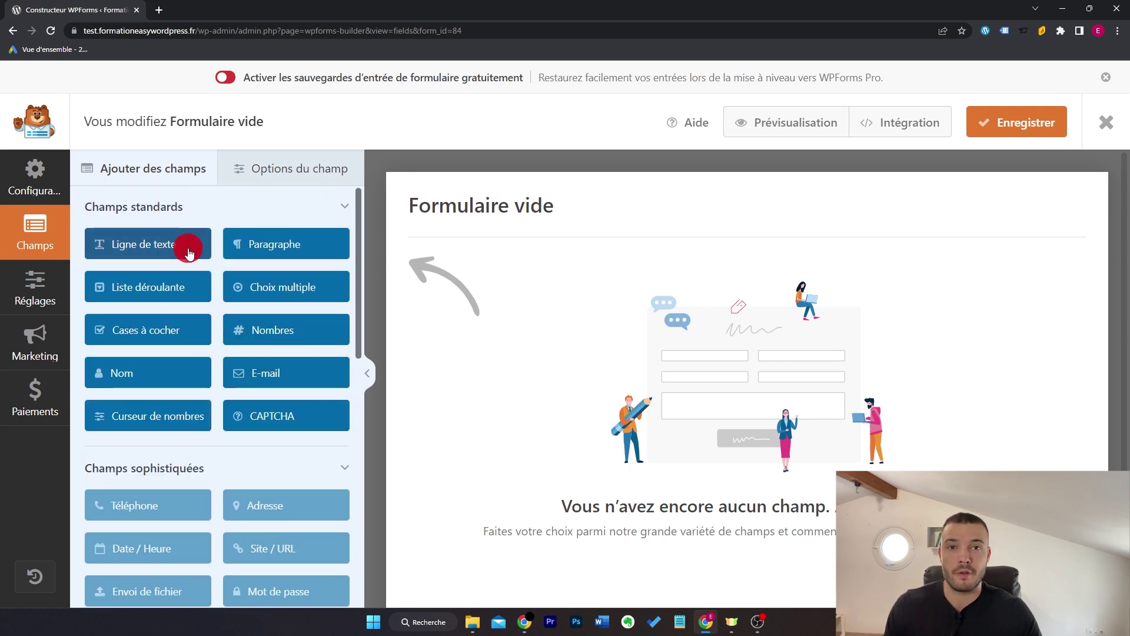
{"action": "left_click_drag", "start_coordinate": [191, 252], "coordinate": [613, 284]}
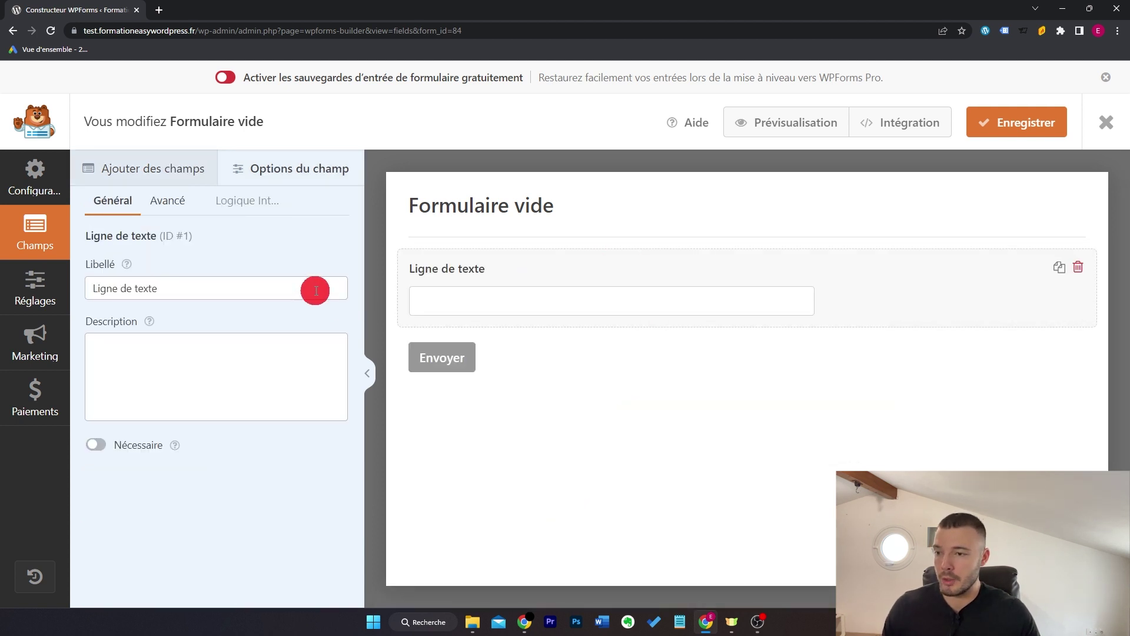
{"action": "left_click_drag", "start_coordinate": [316, 290], "coordinate": [95, 291]}
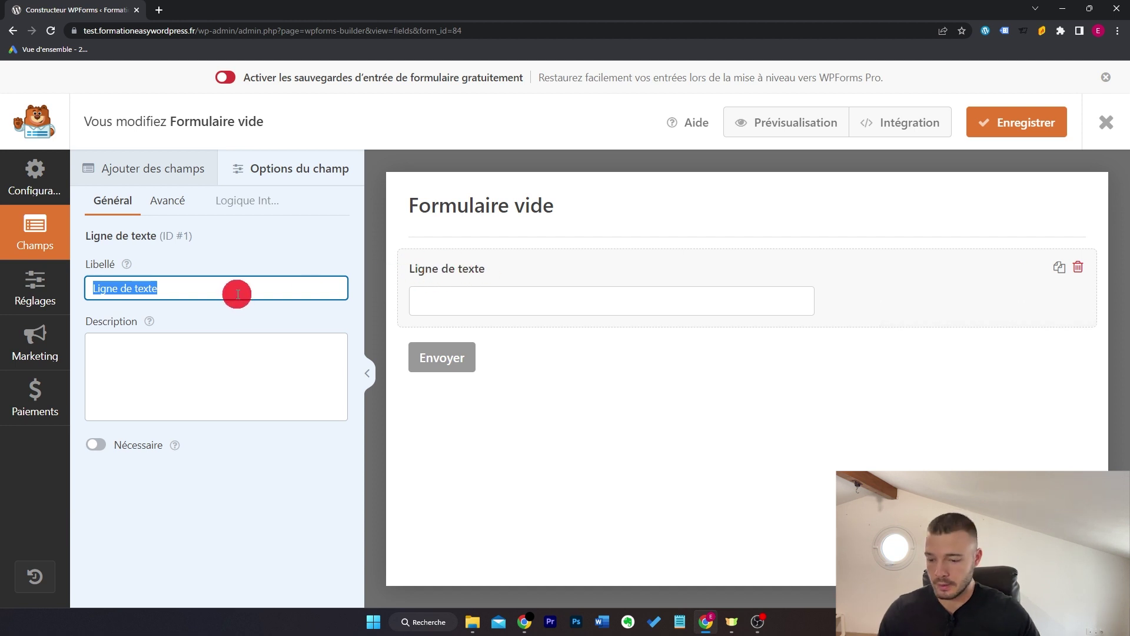
{"action": "type", "text": "Prénom"}
{"action": "left_click", "coordinate": [228, 358]}
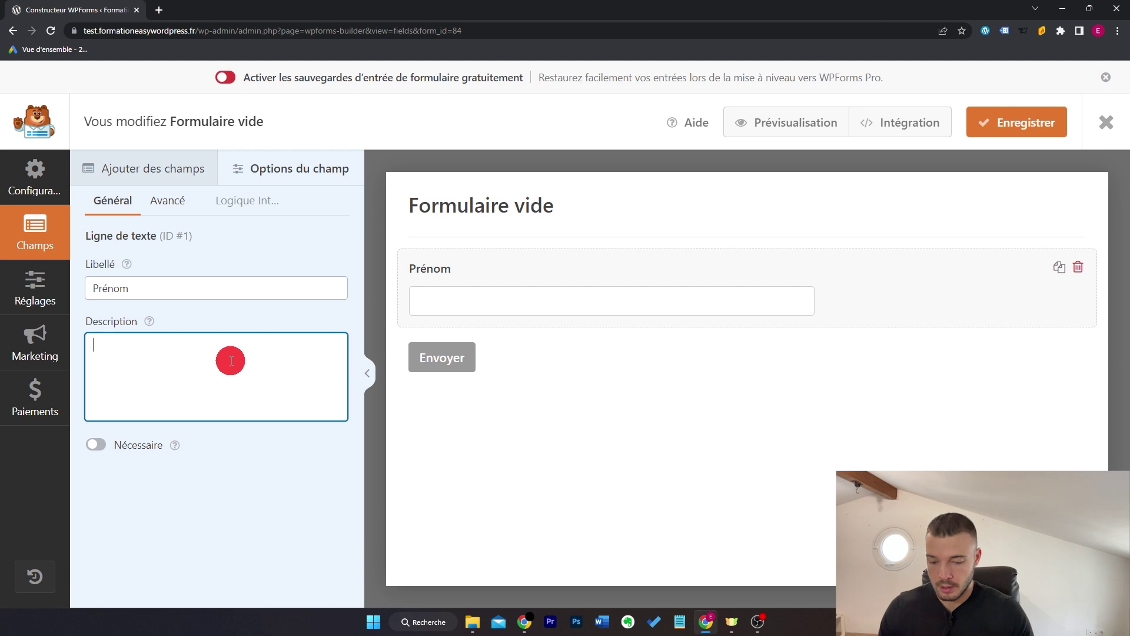
{"action": "type", "text": "Votre prénom"}
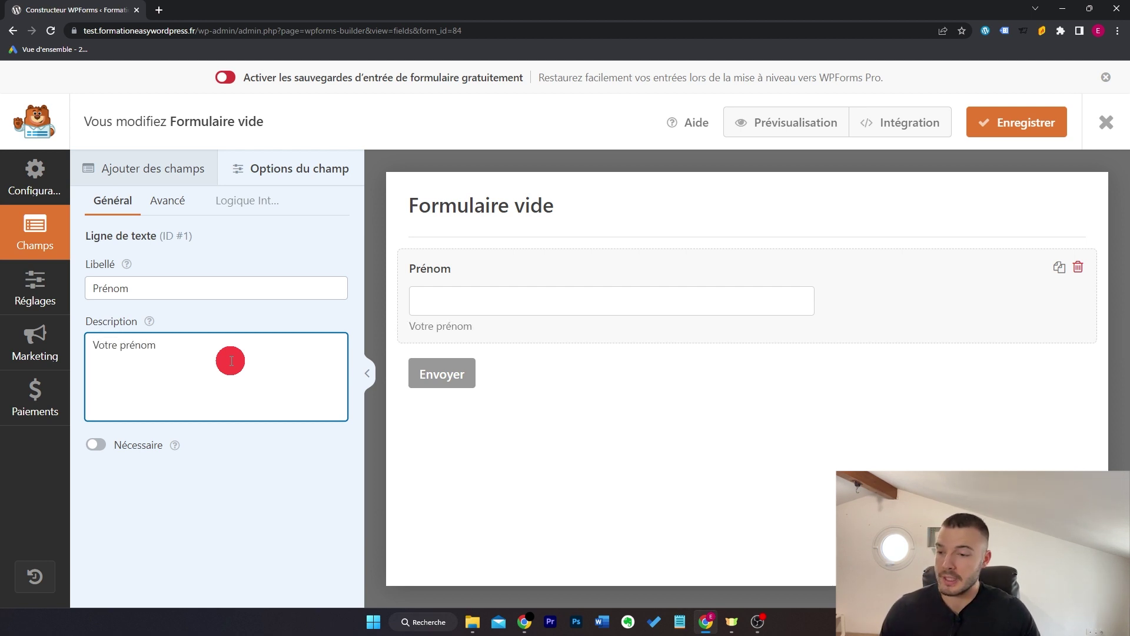
{"action": "left_click_drag", "start_coordinate": [215, 358], "coordinate": [91, 356]}
{"action": "key", "text": "BackSpace"}
Make the Prénom field required, with field size Grande and the placeholder text "Votre prénom..."
{"action": "left_click", "coordinate": [94, 445]}
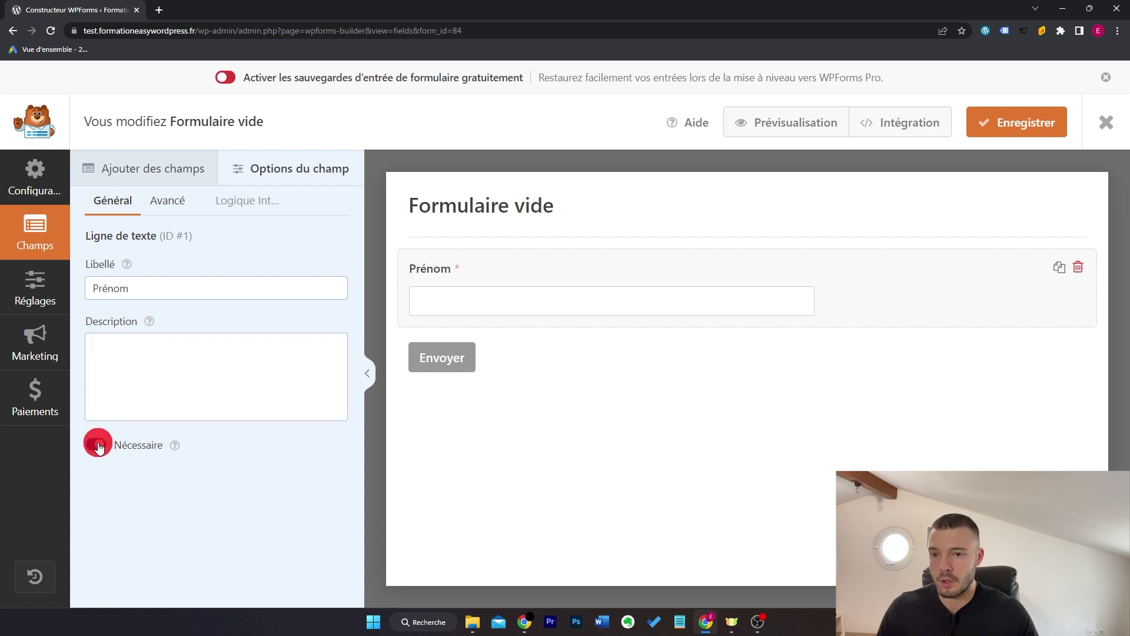
{"action": "left_click", "coordinate": [179, 209]}
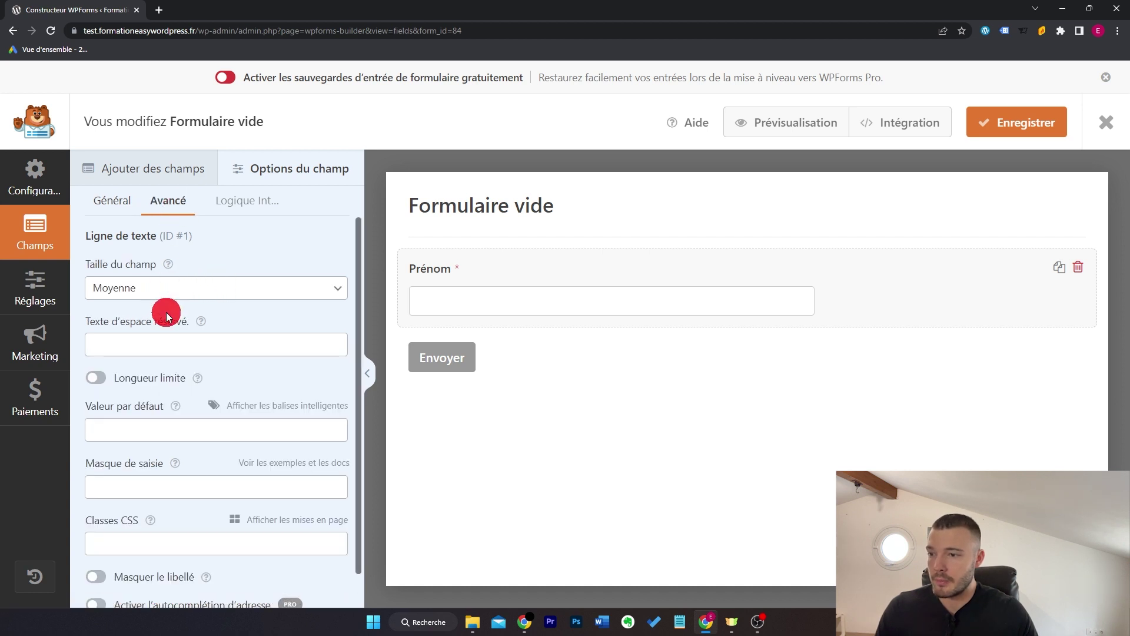
{"action": "left_click", "coordinate": [207, 289]}
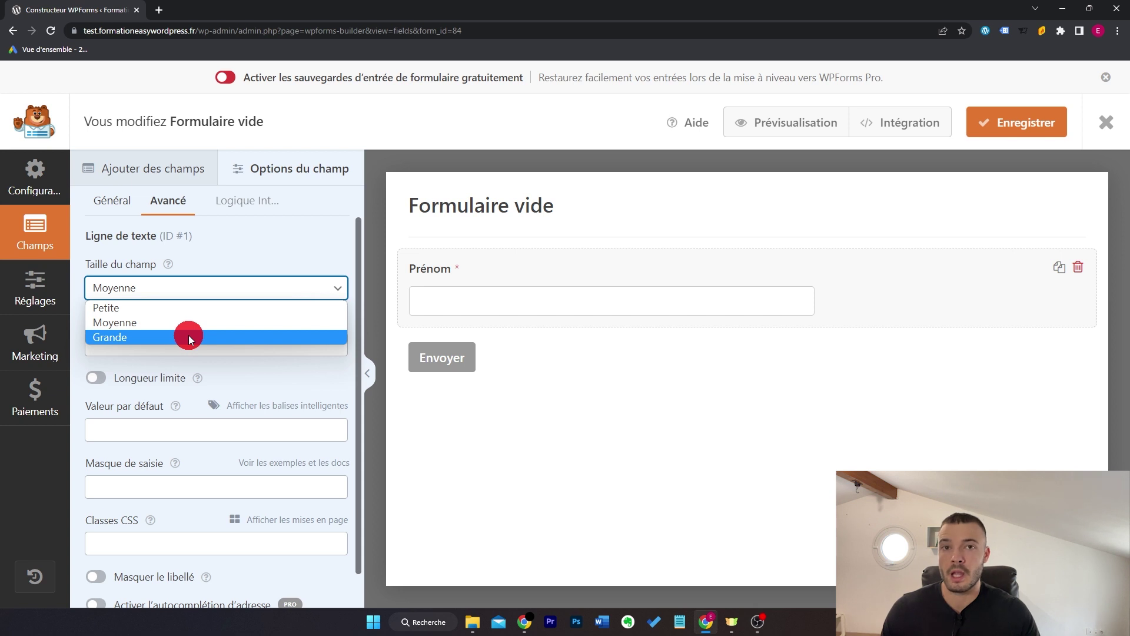
{"action": "left_click", "coordinate": [188, 336]}
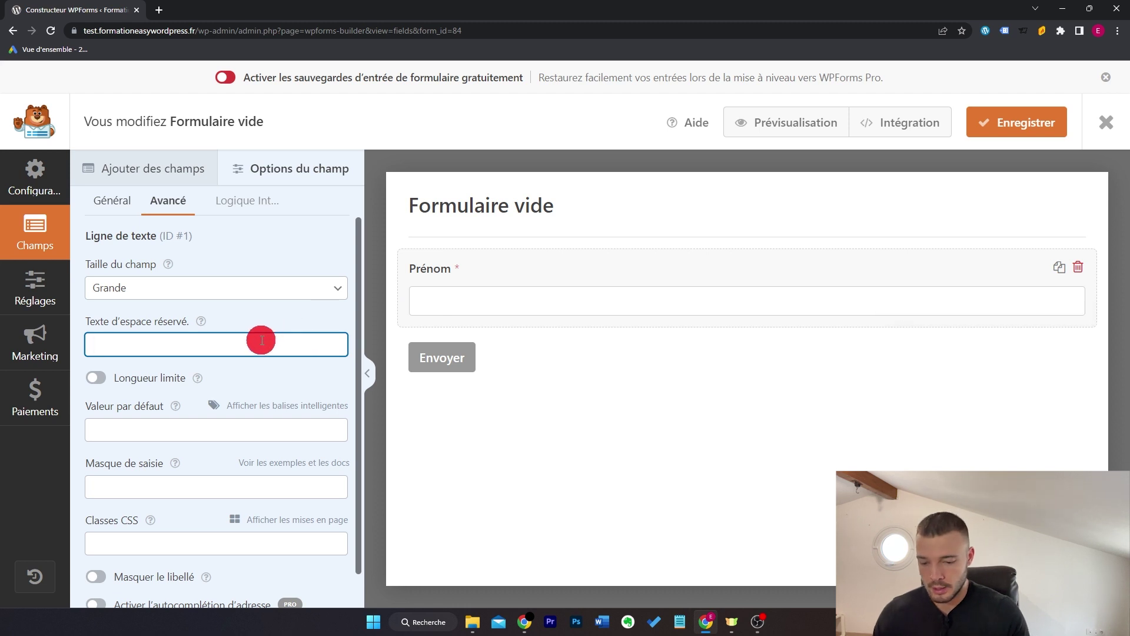
{"action": "type", "text": "Votre prénom..."}
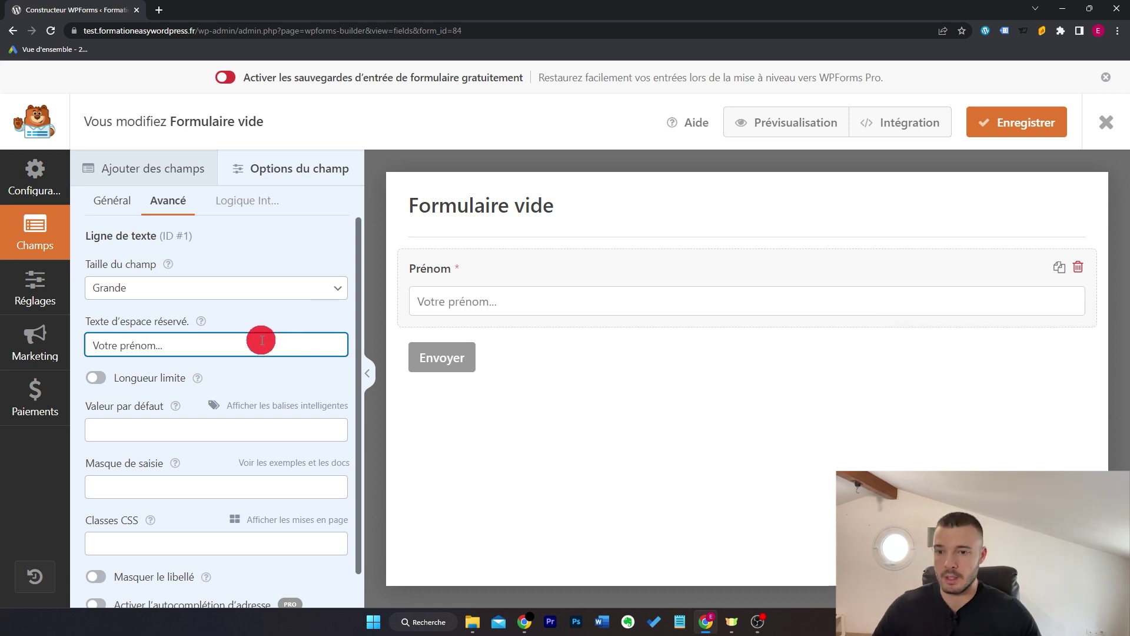
{"action": "scroll", "coordinate": [107, 358], "scroll_direction": "down", "scroll_amount": 1}
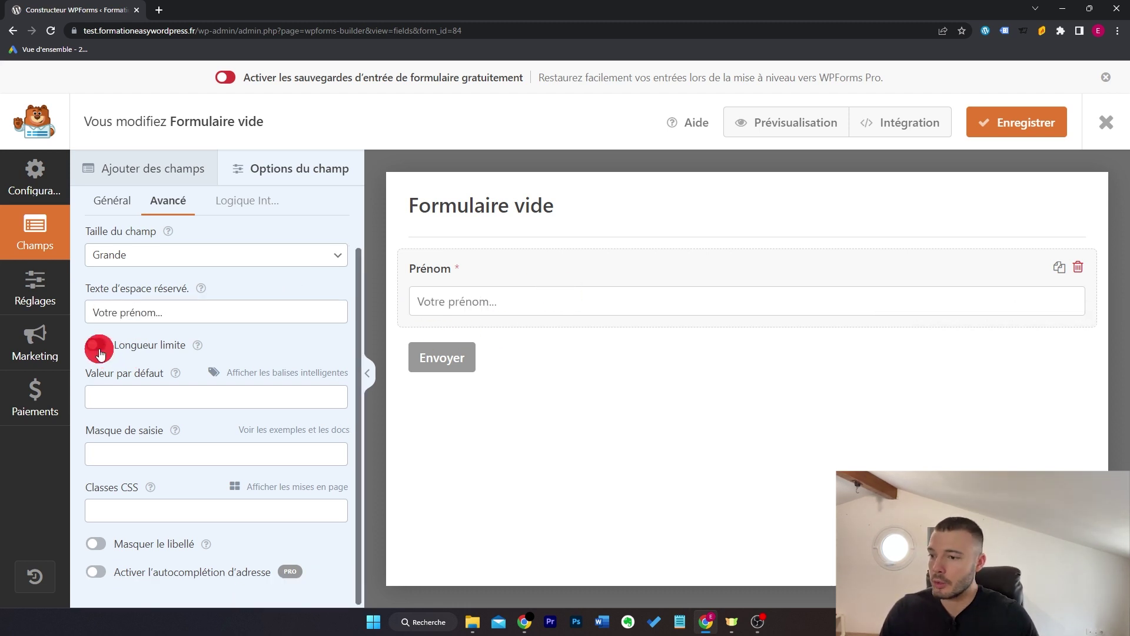
{"action": "left_click", "coordinate": [96, 345]}
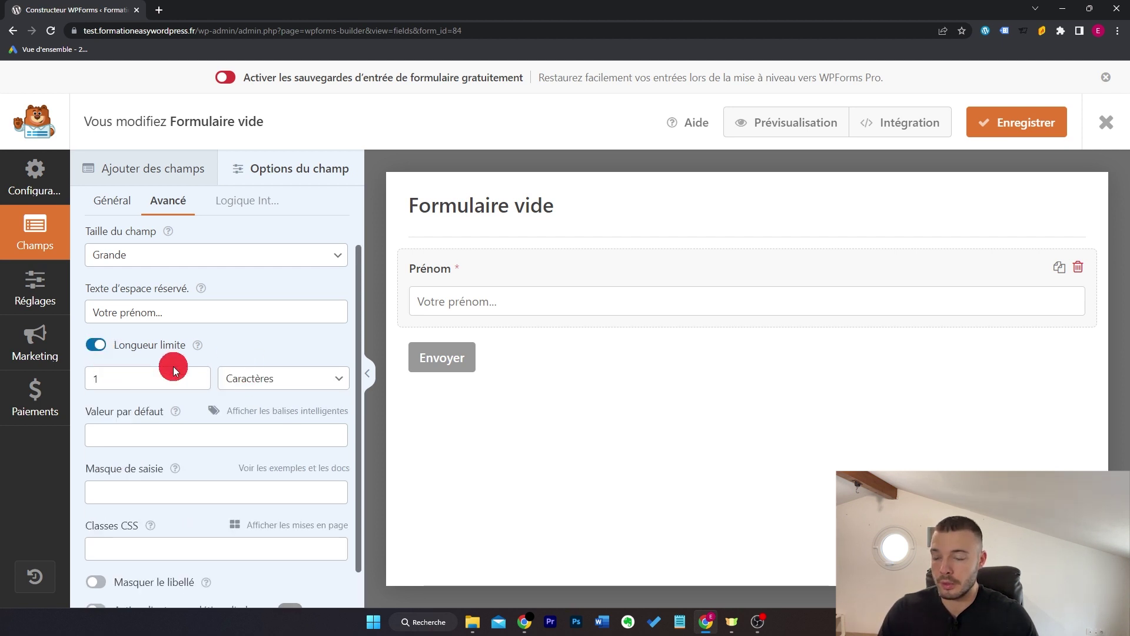
{"action": "left_click", "coordinate": [92, 351]}
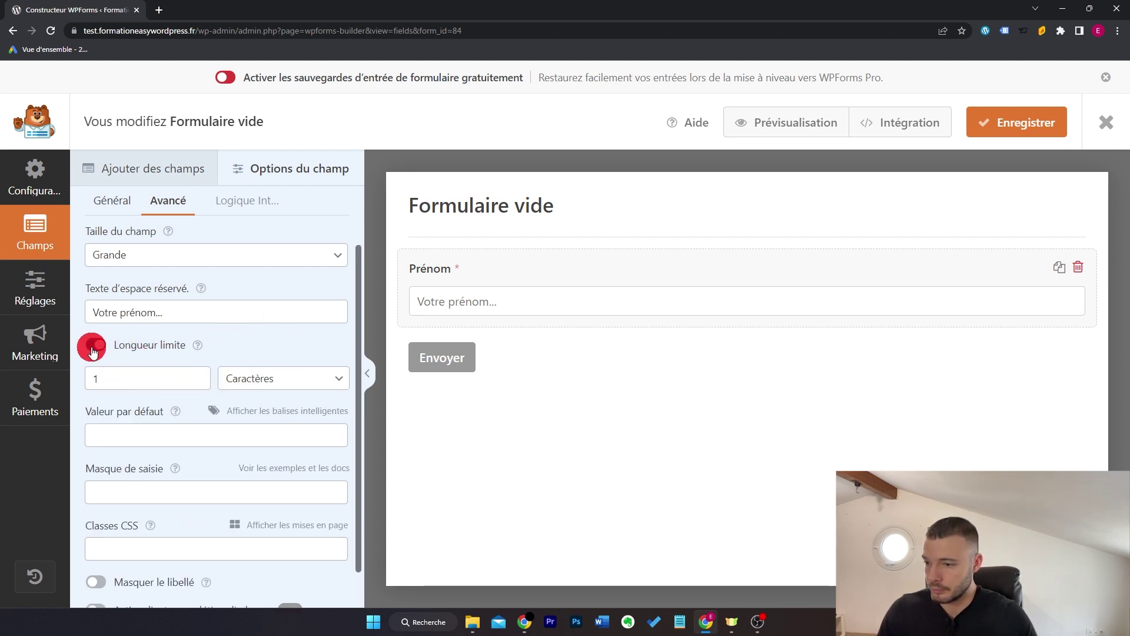
Examine the Prénom field's default value setting and the smart tags available for it
{"action": "left_click", "coordinate": [186, 398]}
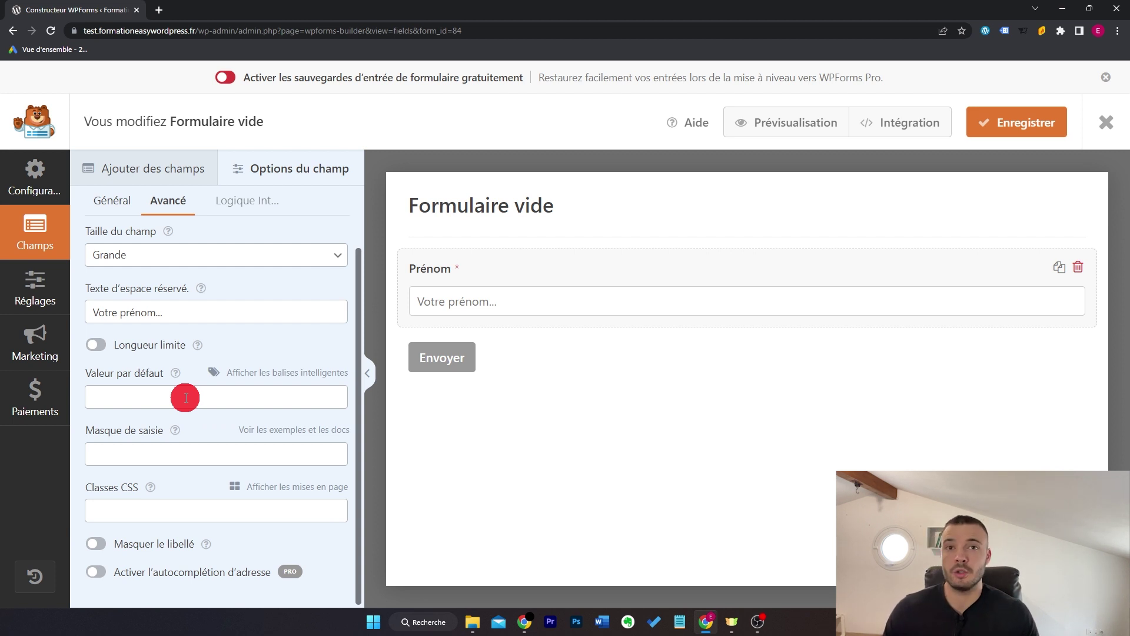
{"action": "left_click", "coordinate": [219, 308]}
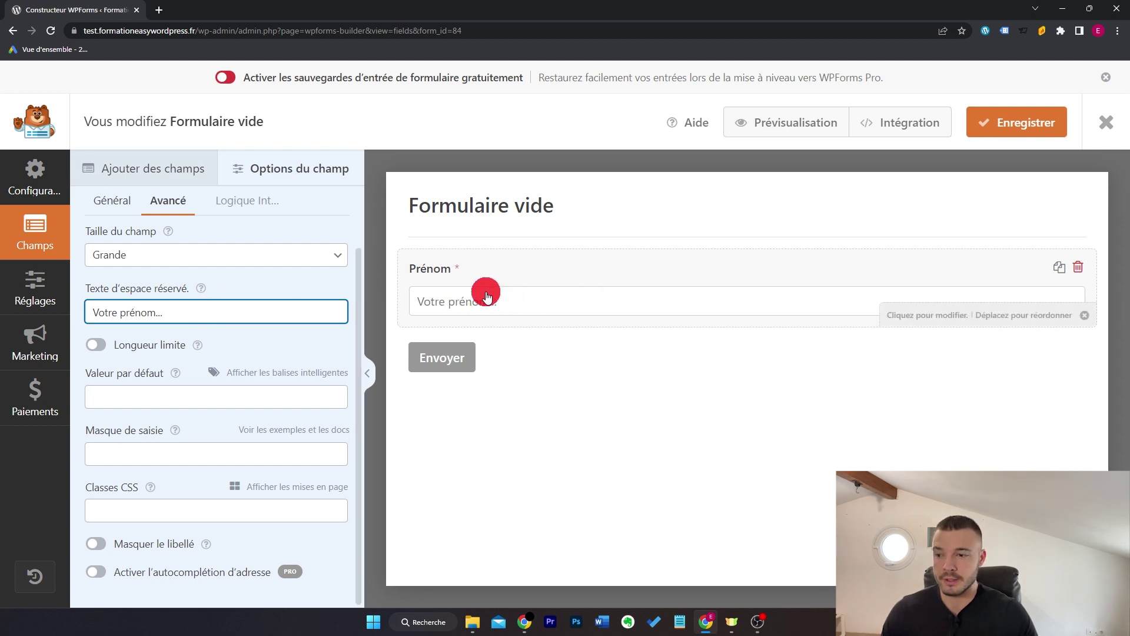
{"action": "left_click", "coordinate": [230, 394]}
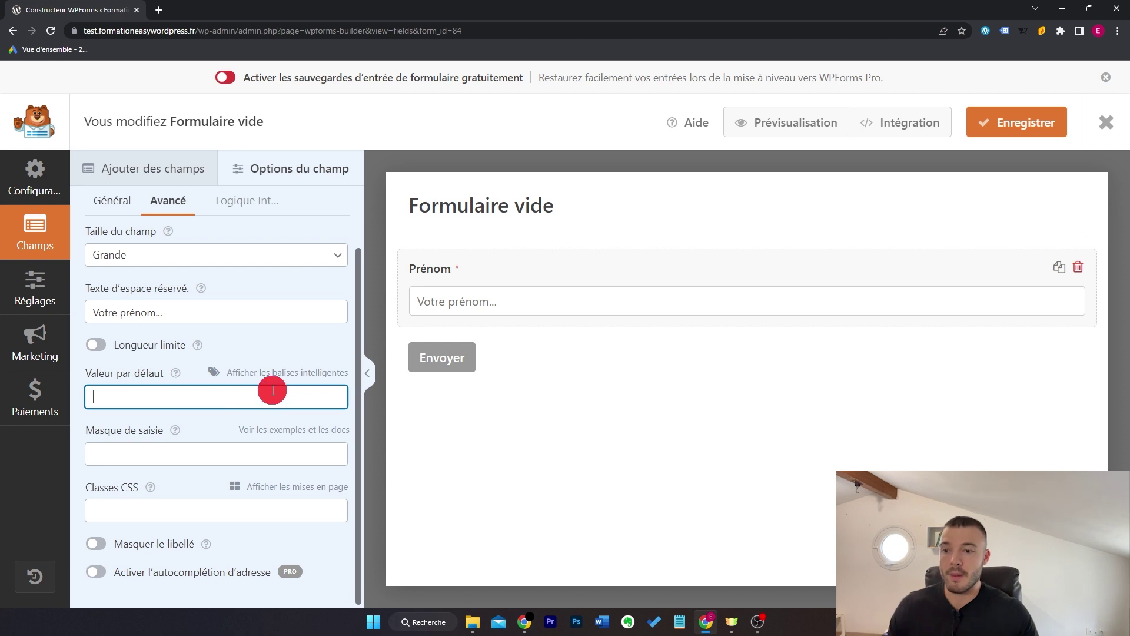
{"action": "left_click", "coordinate": [282, 371]}
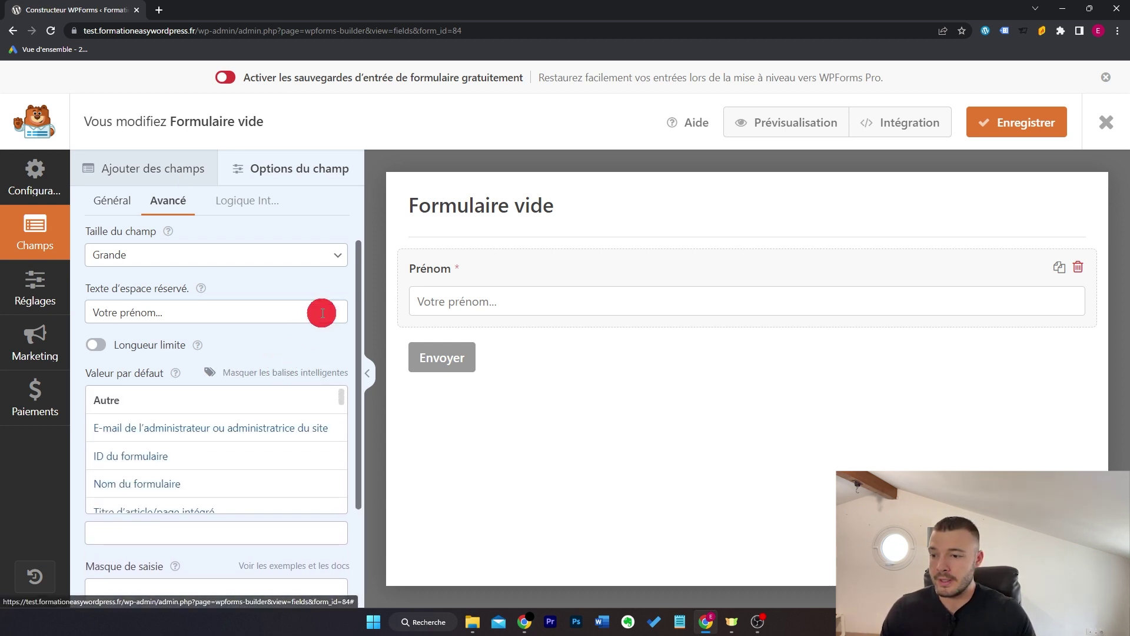
{"action": "scroll", "coordinate": [301, 346], "scroll_direction": "down", "scroll_amount": 2}
{"action": "left_click_drag", "start_coordinate": [338, 316], "coordinate": [338, 348]}
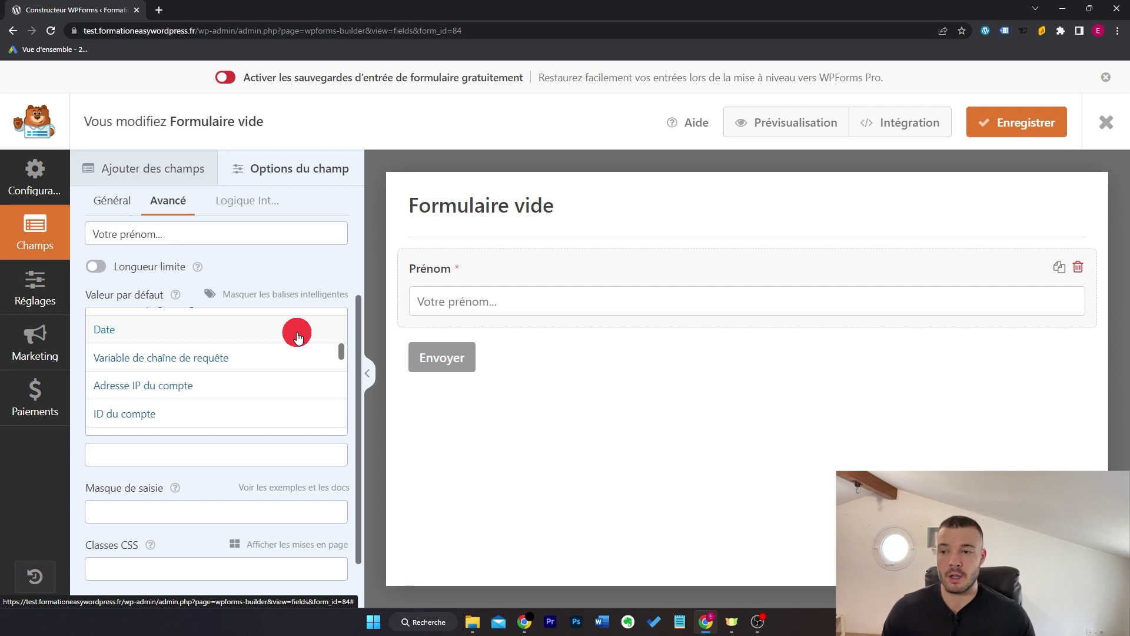
{"action": "left_click", "coordinate": [317, 296]}
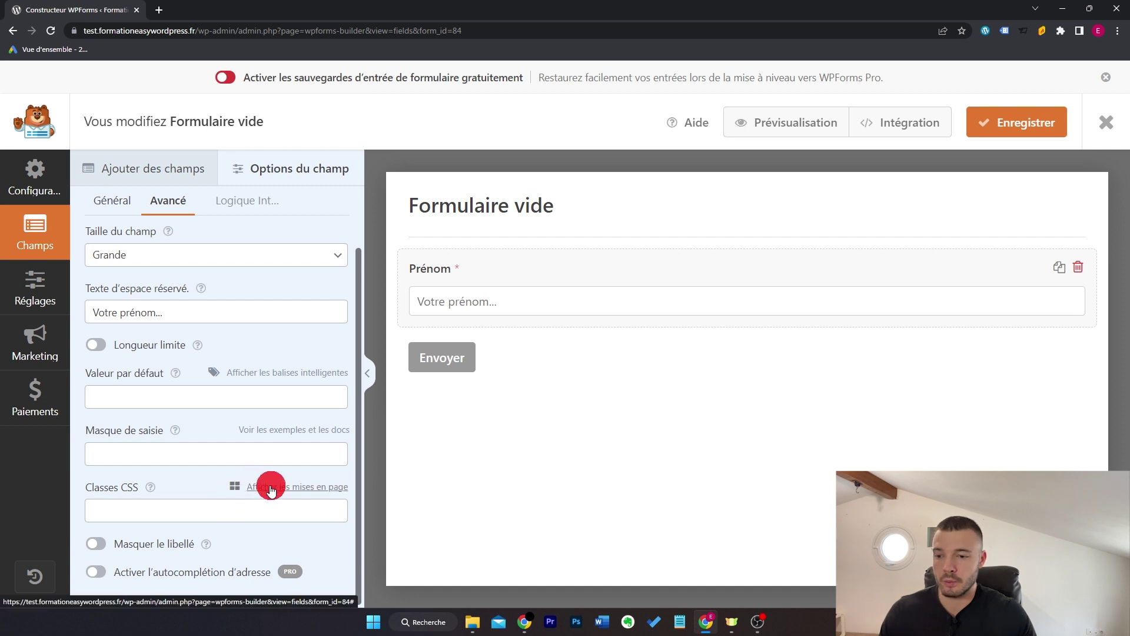
Assign the Prénom field to the first column of the two-equal-column layout through its CSS classes
{"action": "left_click", "coordinate": [308, 487]}
{"action": "scroll", "coordinate": [311, 461], "scroll_direction": "down", "scroll_amount": 2}
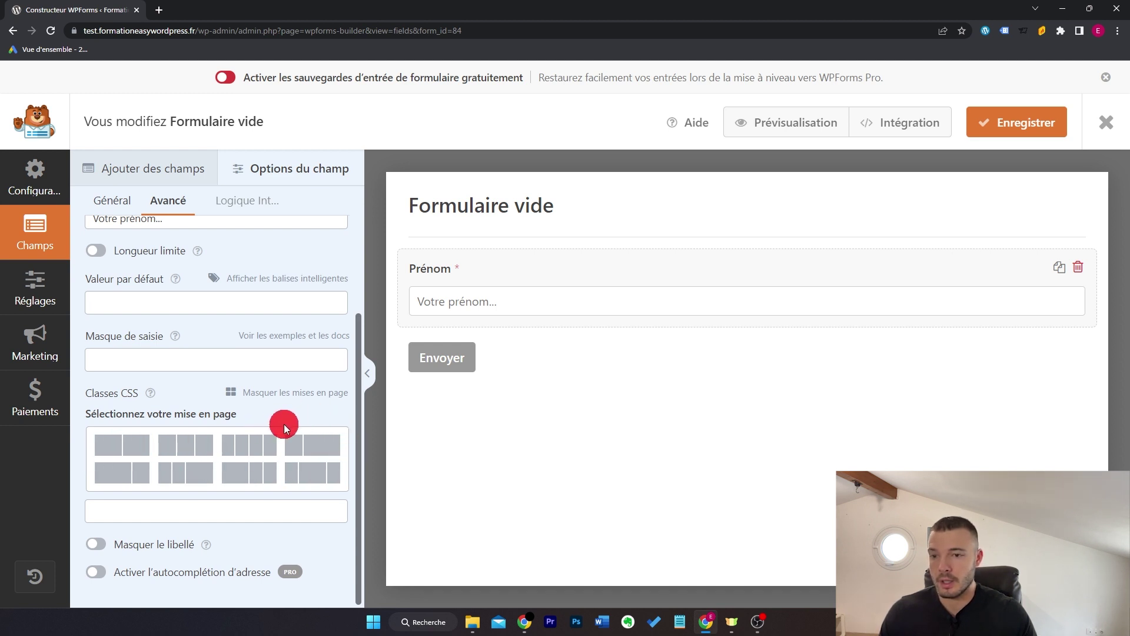
{"action": "left_click", "coordinate": [118, 448]}
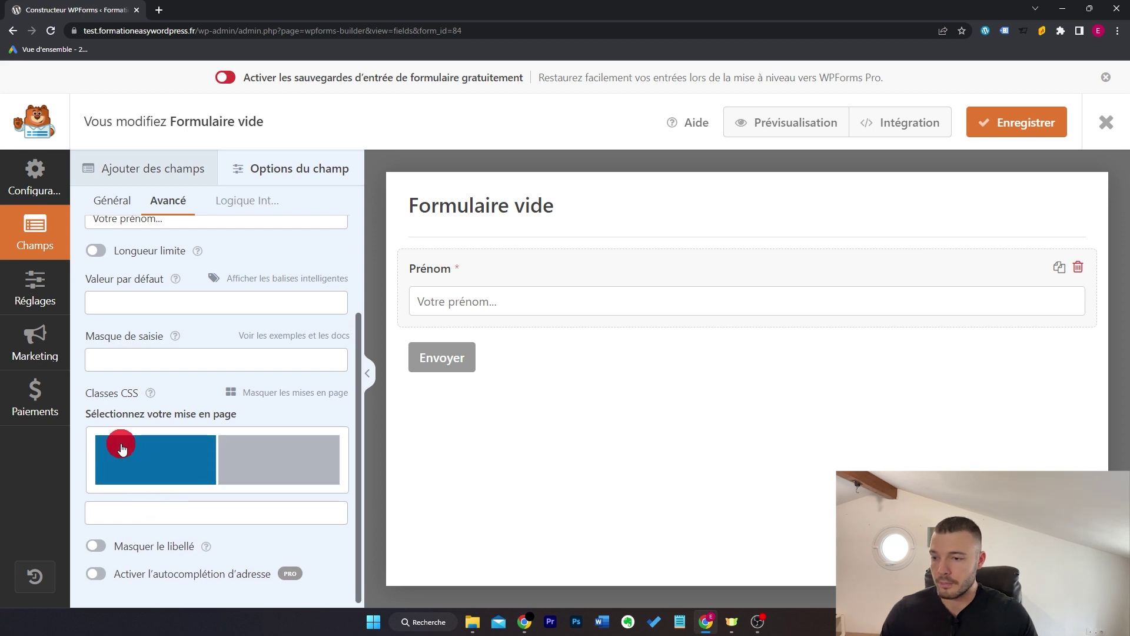
{"action": "left_click", "coordinate": [174, 457]}
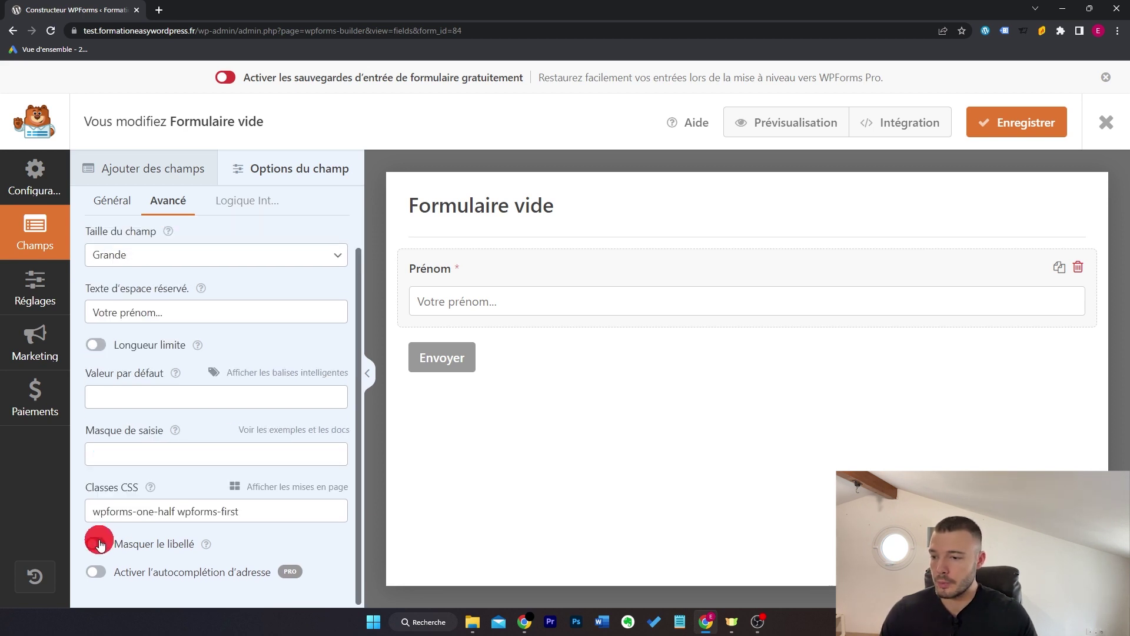
Try hiding the Prénom field's label and turn that option back off
{"action": "left_click", "coordinate": [97, 543]}
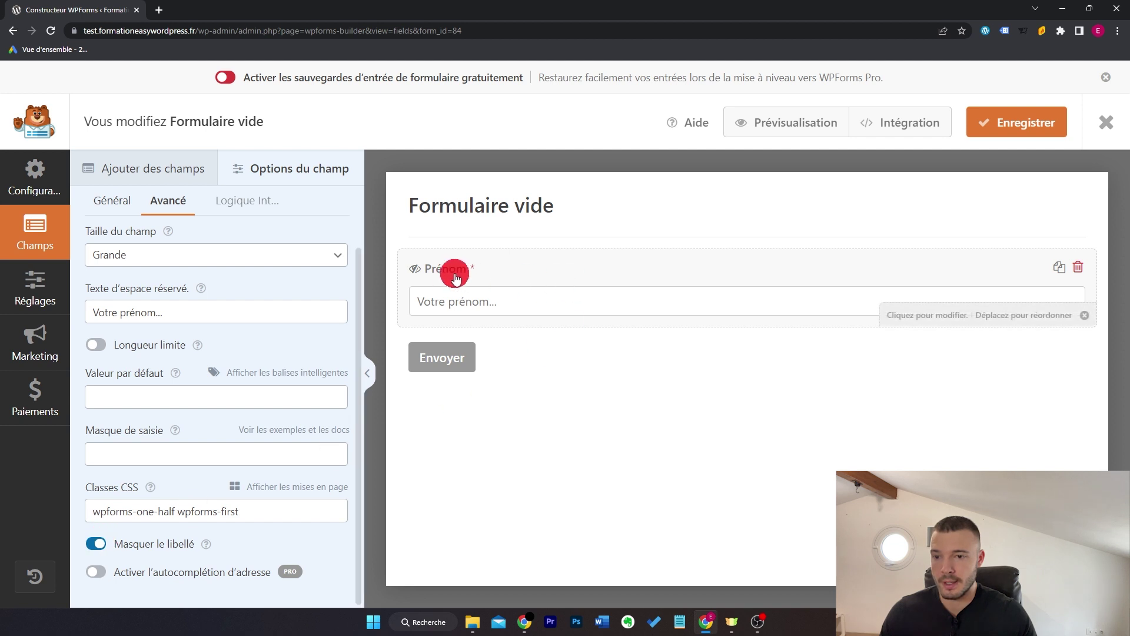
{"action": "left_click", "coordinate": [98, 544]}
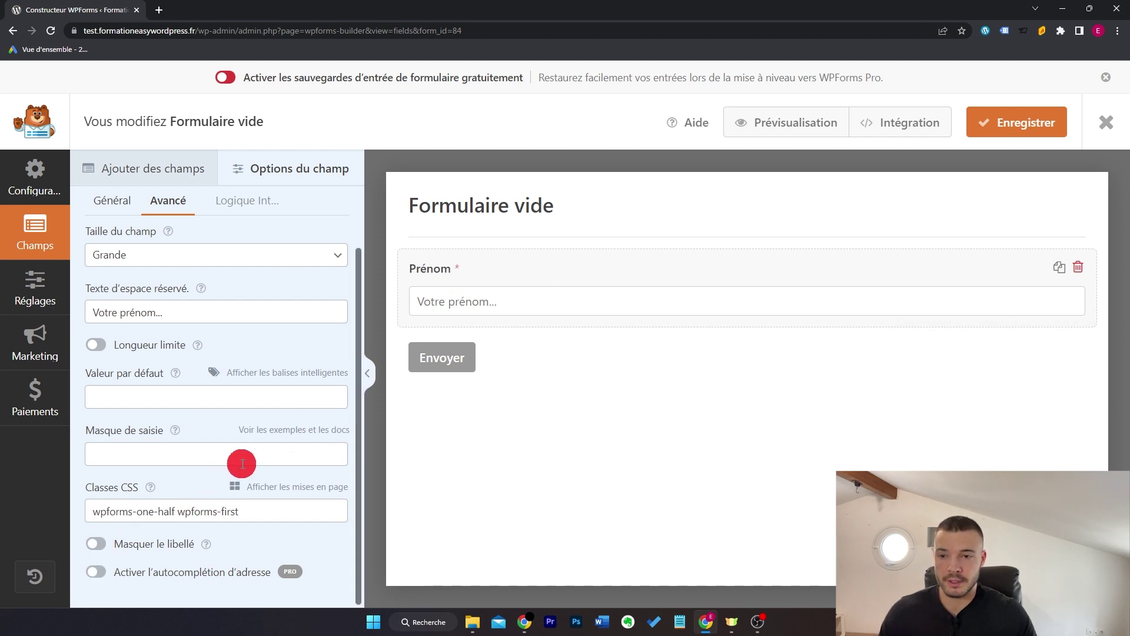
{"action": "scroll", "coordinate": [235, 412], "scroll_direction": "up", "scroll_amount": 1}
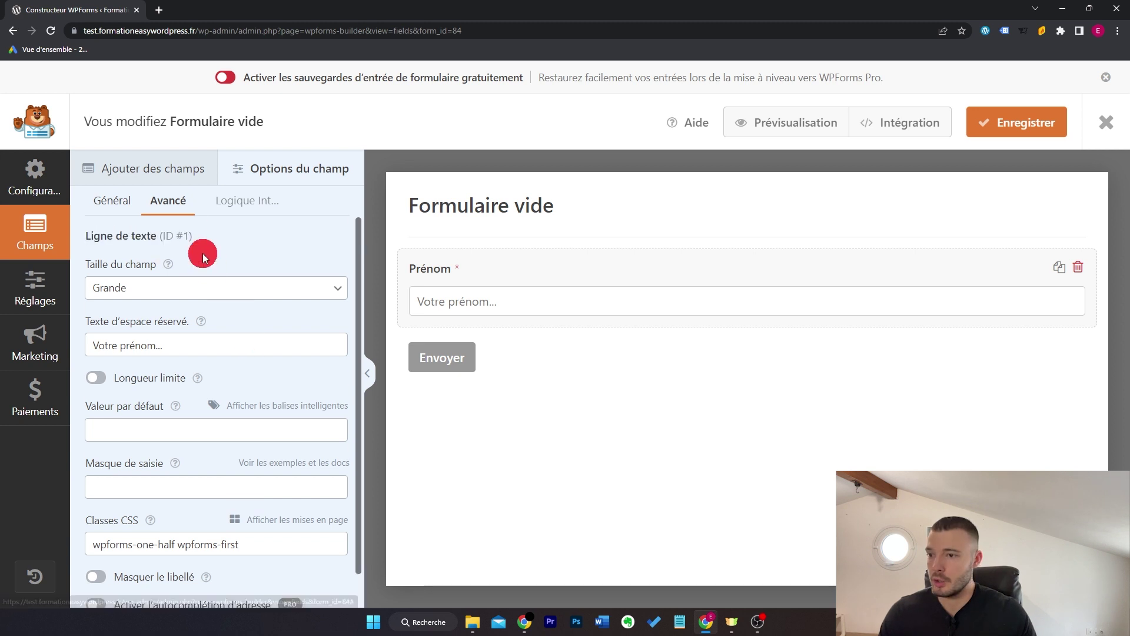
Add a second "Ligne de texte" field below Prénom, set its label to "Nom" and make it required
{"action": "left_click", "coordinate": [157, 170]}
{"action": "left_click_drag", "start_coordinate": [161, 246], "coordinate": [581, 331]}
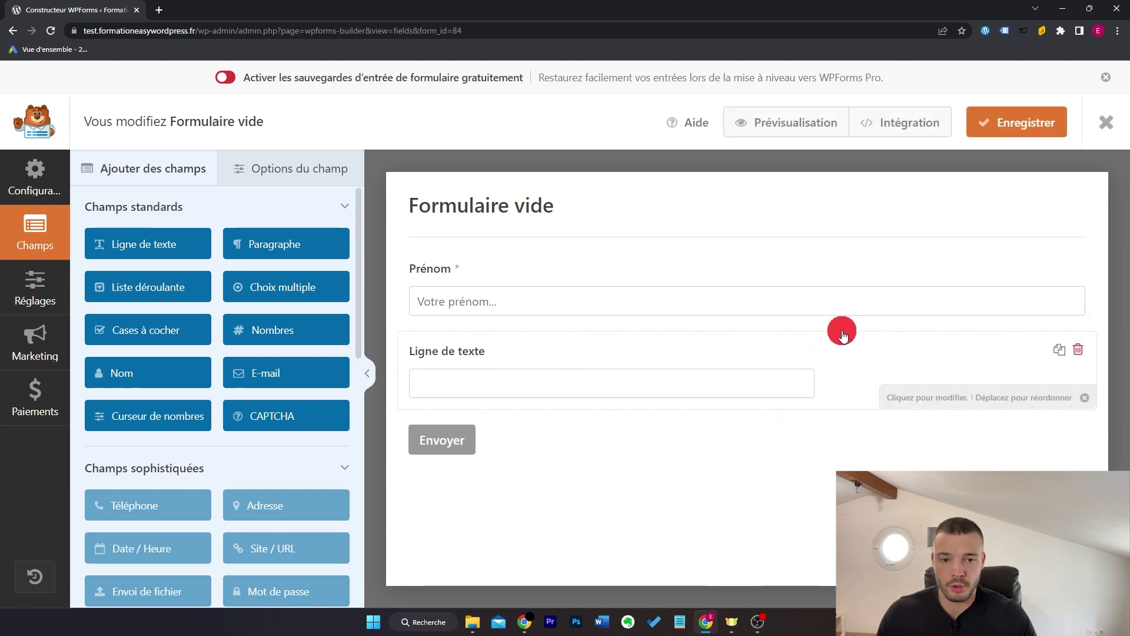
{"action": "left_click_drag", "start_coordinate": [845, 334], "coordinate": [875, 344]}
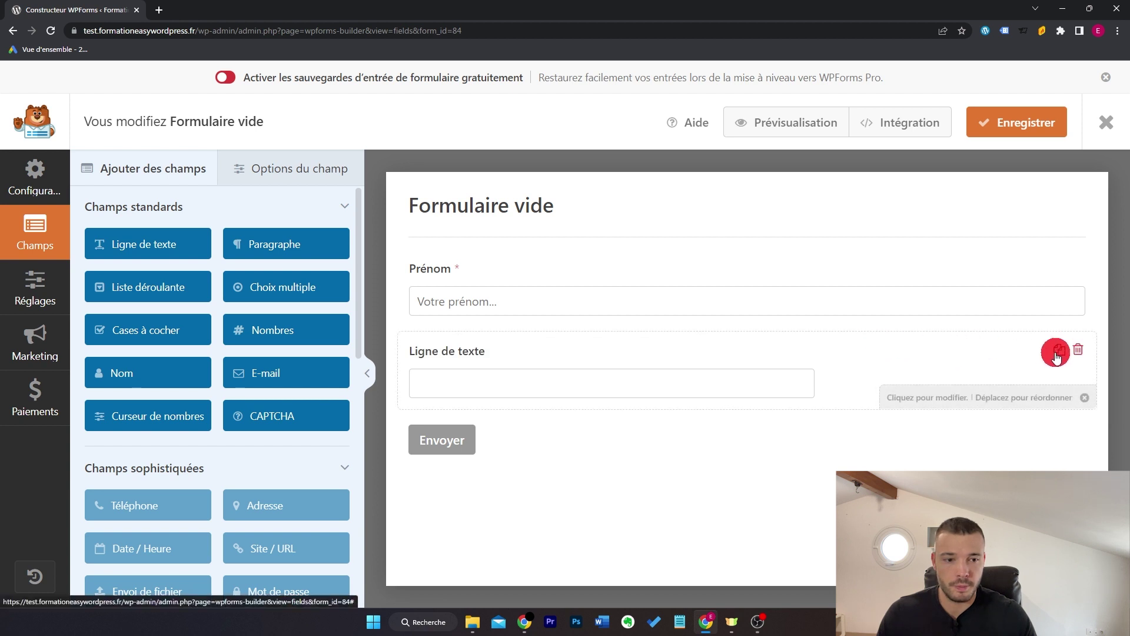
{"action": "left_click", "coordinate": [941, 395]}
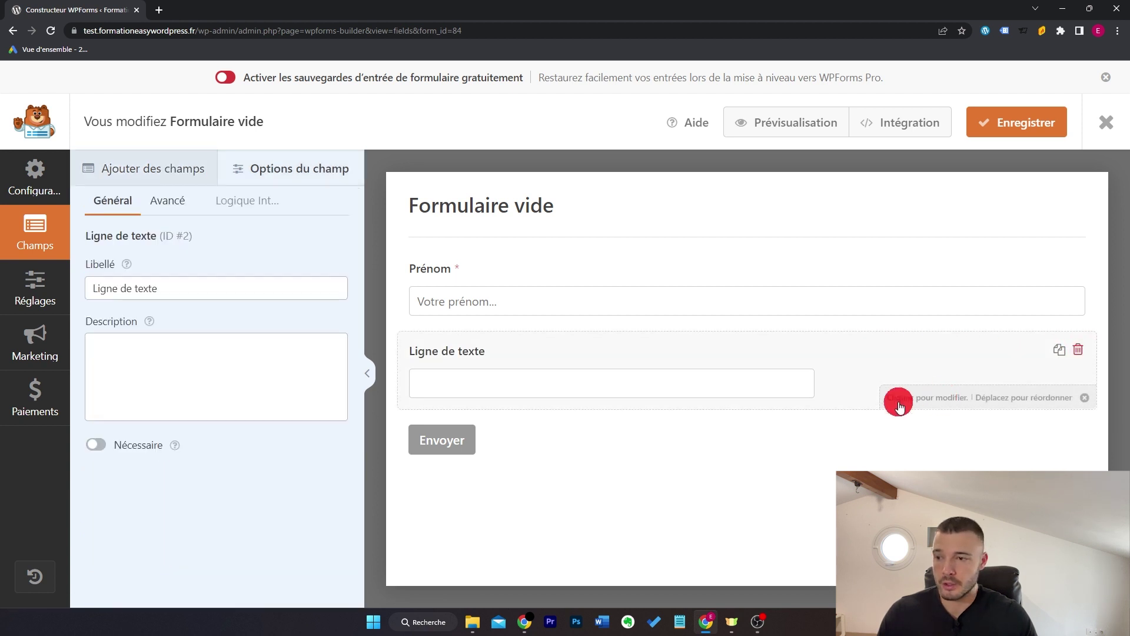
{"action": "triple_click", "coordinate": [279, 290]}
{"action": "type", "text": "Nom"}
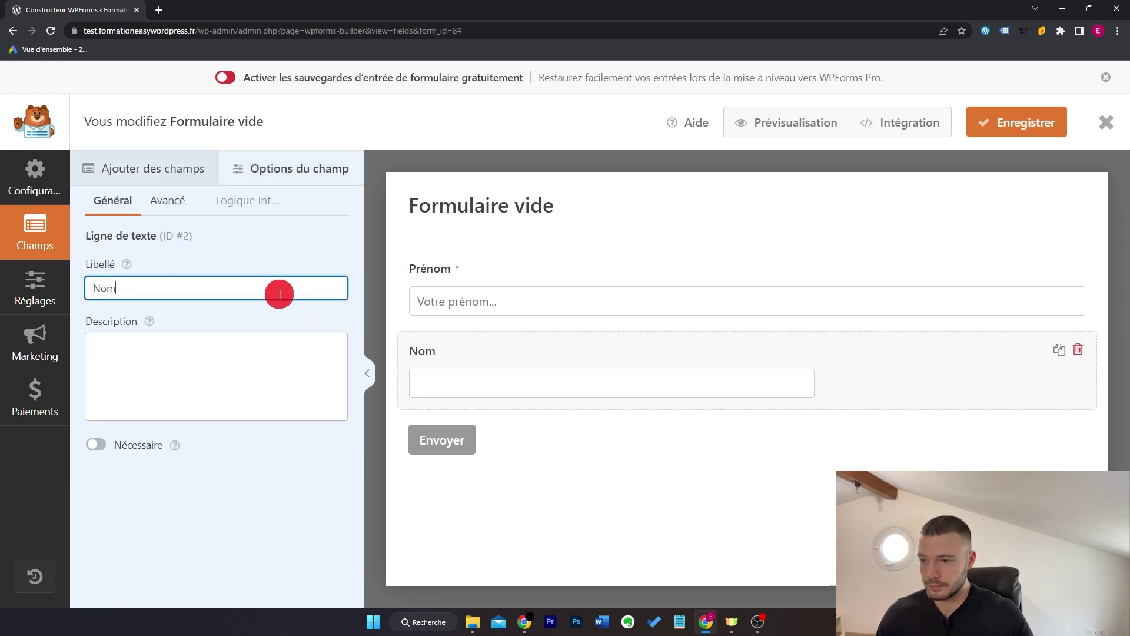
{"action": "left_click", "coordinate": [96, 444]}
Assign the Nom field to the second column of the two-equal-column layout and set its field size to Grande
{"action": "left_click", "coordinate": [168, 200]}
{"action": "scroll", "coordinate": [271, 338], "scroll_direction": "down", "scroll_amount": 1}
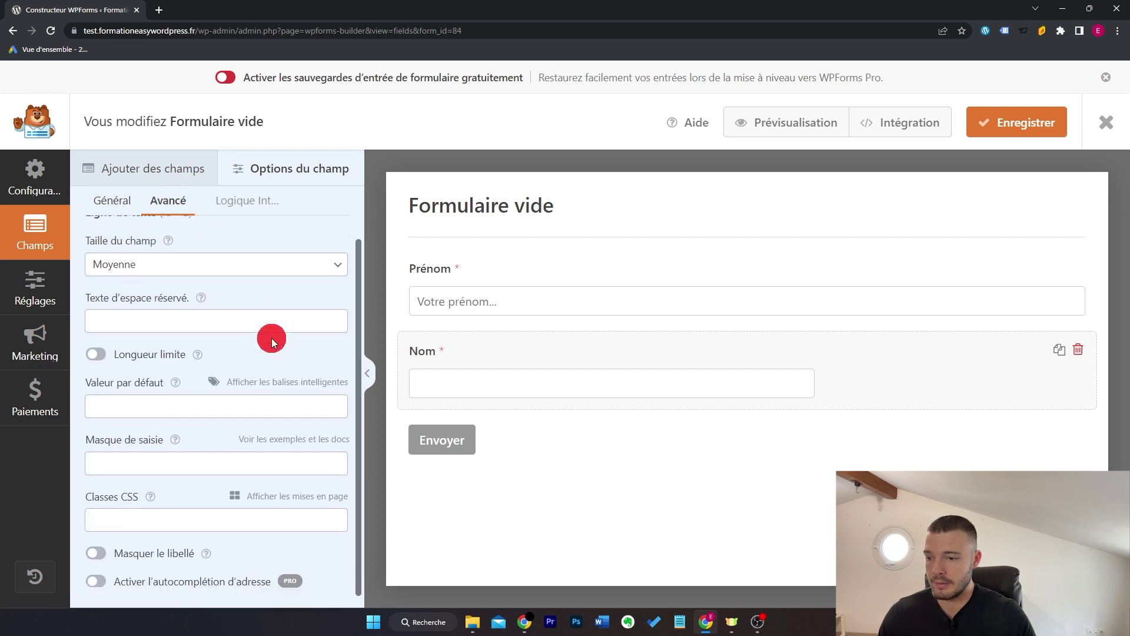
{"action": "left_click", "coordinate": [287, 486]}
{"action": "scroll", "coordinate": [223, 465], "scroll_direction": "down", "scroll_amount": 2}
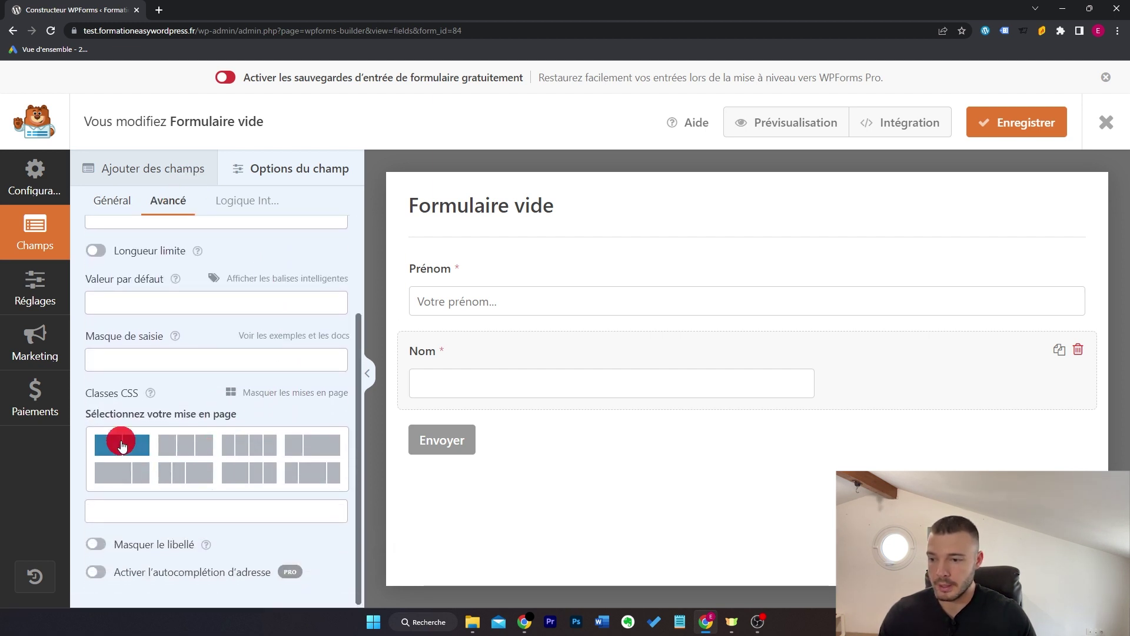
{"action": "left_click", "coordinate": [122, 446]}
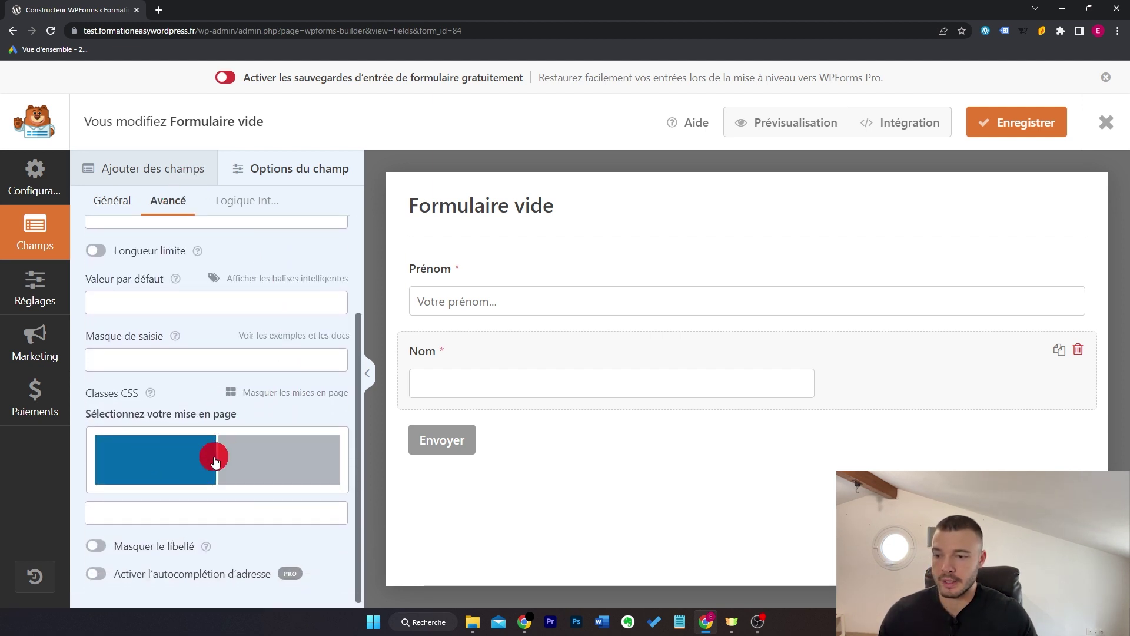
{"action": "left_click", "coordinate": [303, 462]}
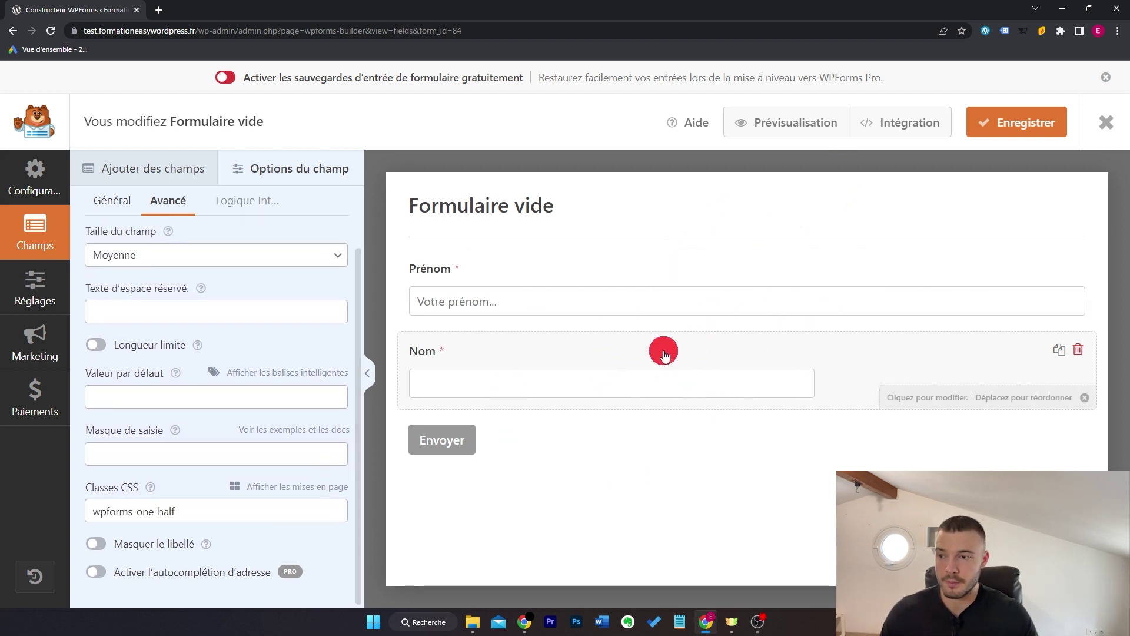
{"action": "key", "text": "Down"}
{"action": "key", "text": "Tab"}
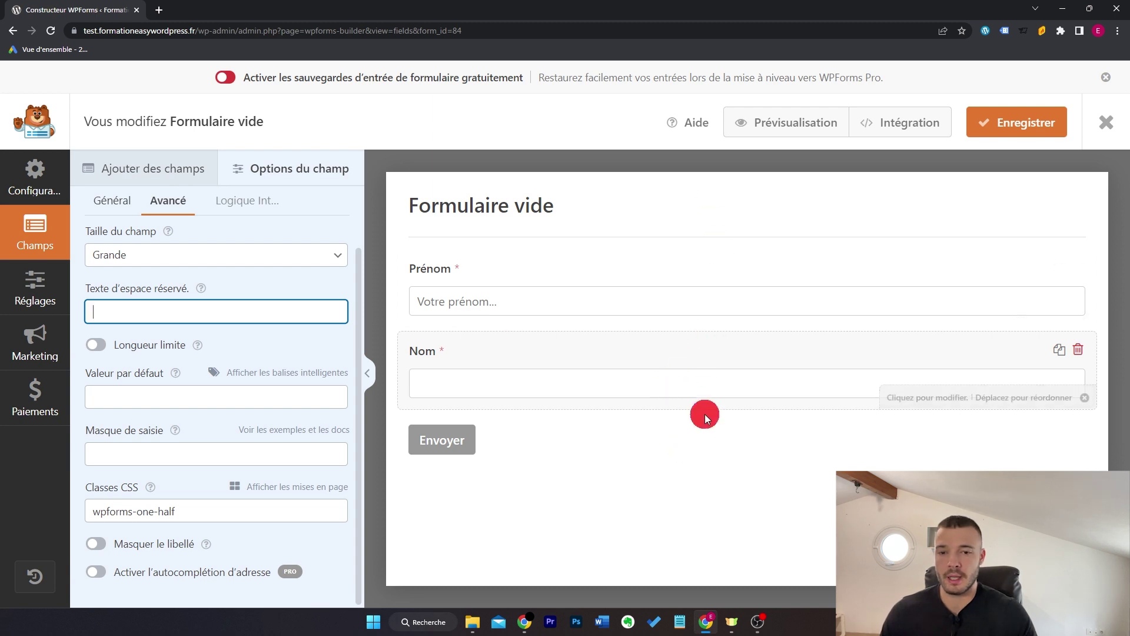
Save the form and check the side-by-side Prénom and Nom fields in its preview, closing the preview when done
{"action": "left_click", "coordinate": [1020, 131]}
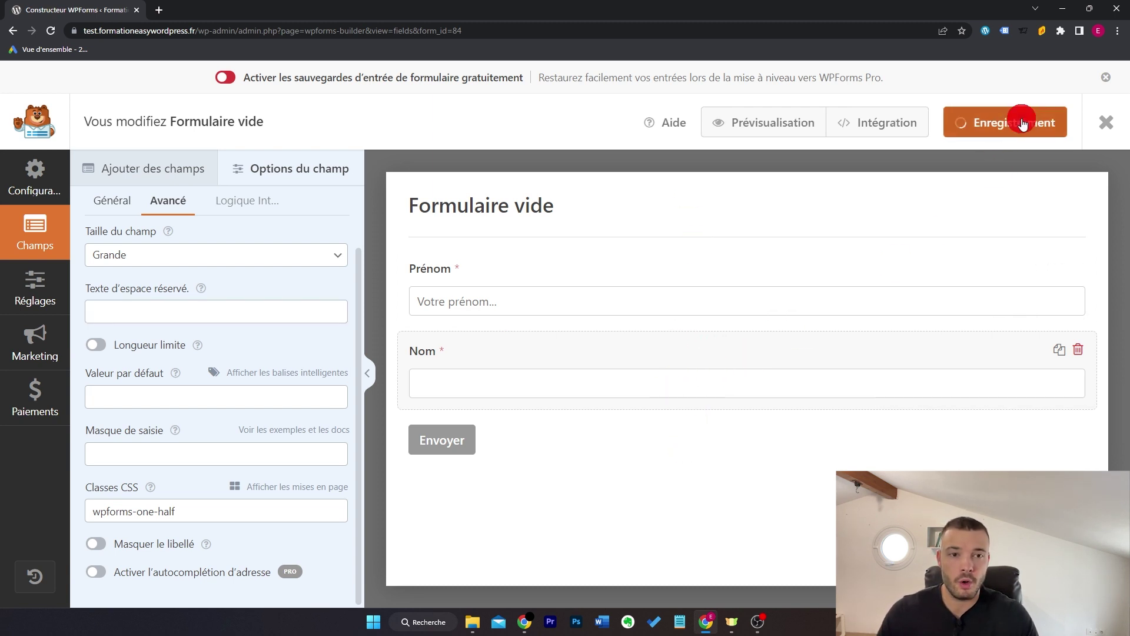
{"action": "left_click", "coordinate": [782, 119]}
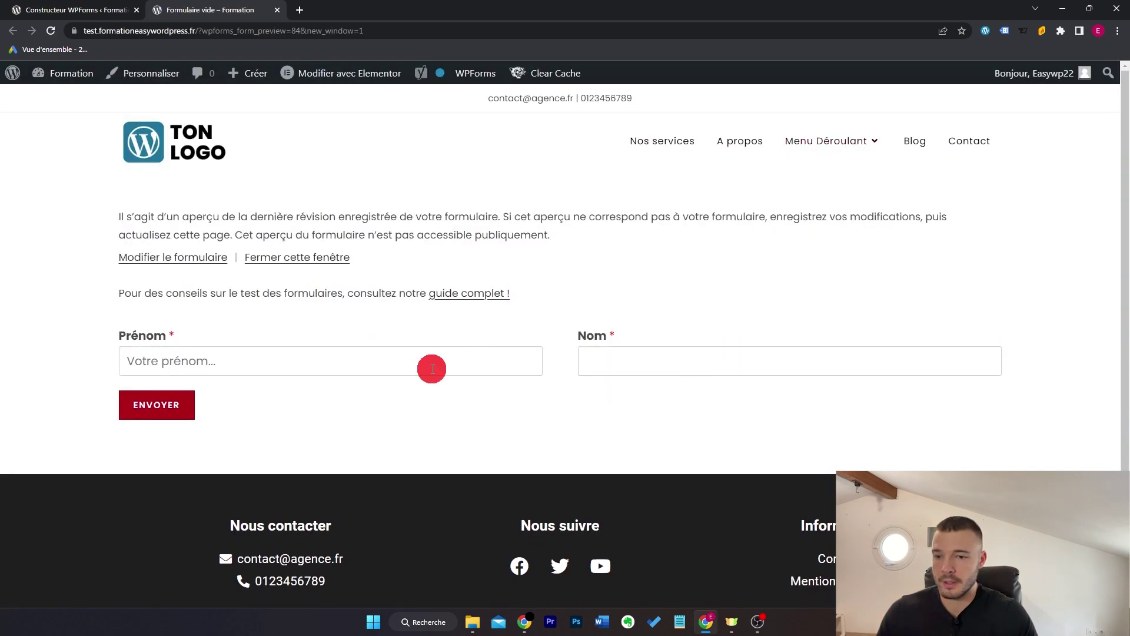
{"action": "key", "text": "ctrl+w"}
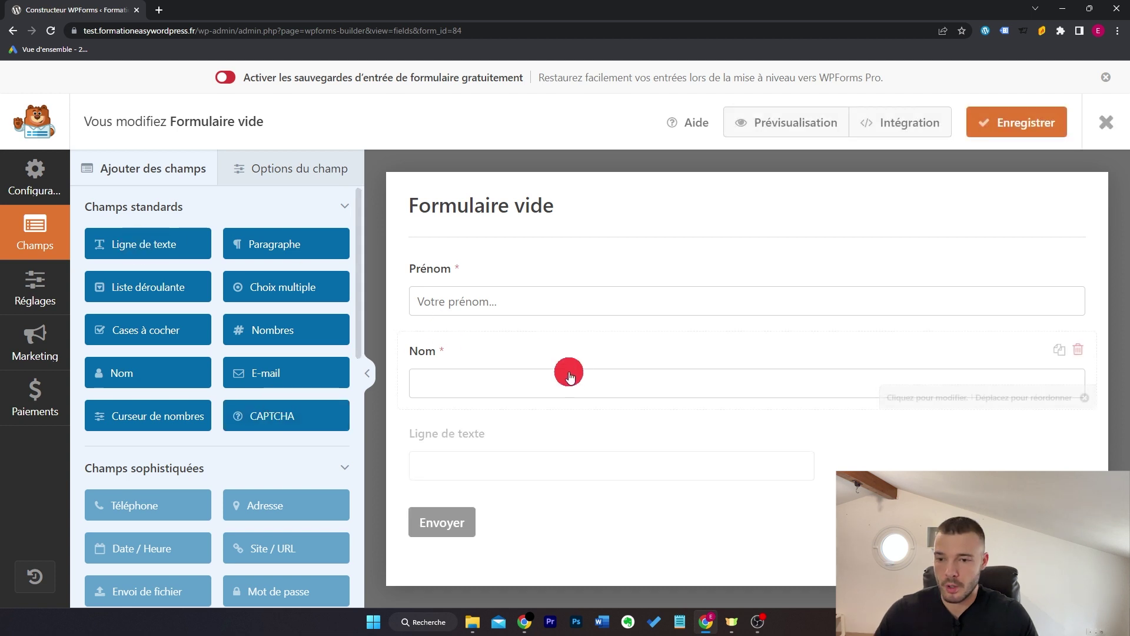
Add a "Ligne de texte" field below Nom with the label "Adresse" and the description "Nom et numéro de rue"
{"action": "left_click", "coordinate": [526, 437]}
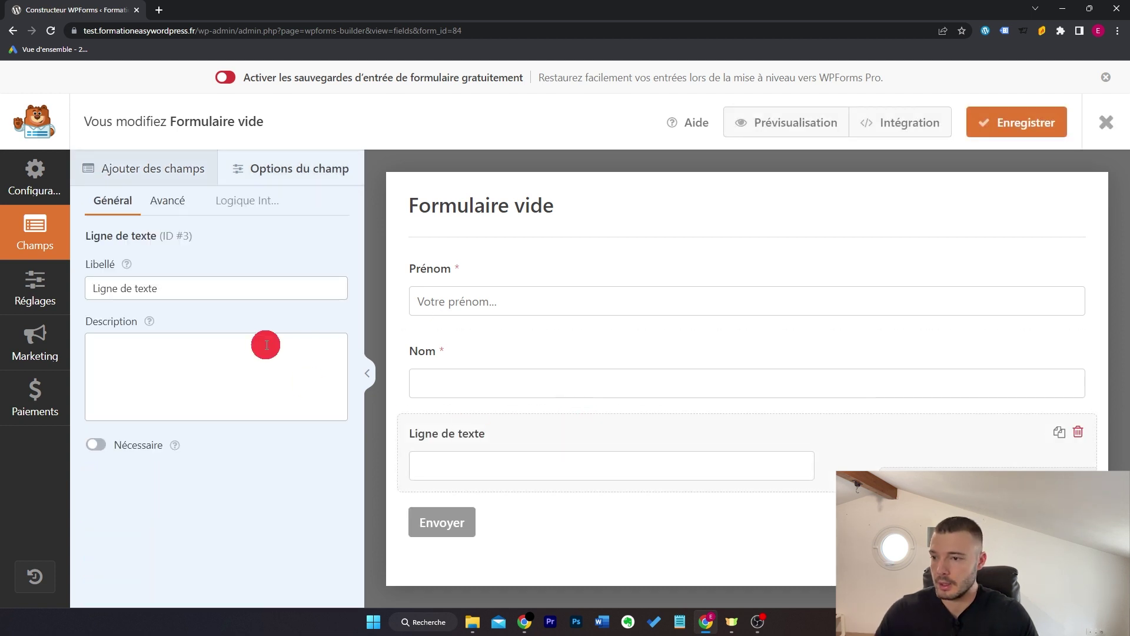
{"action": "triple_click", "coordinate": [244, 288]}
{"action": "type", "text": "Ad"}
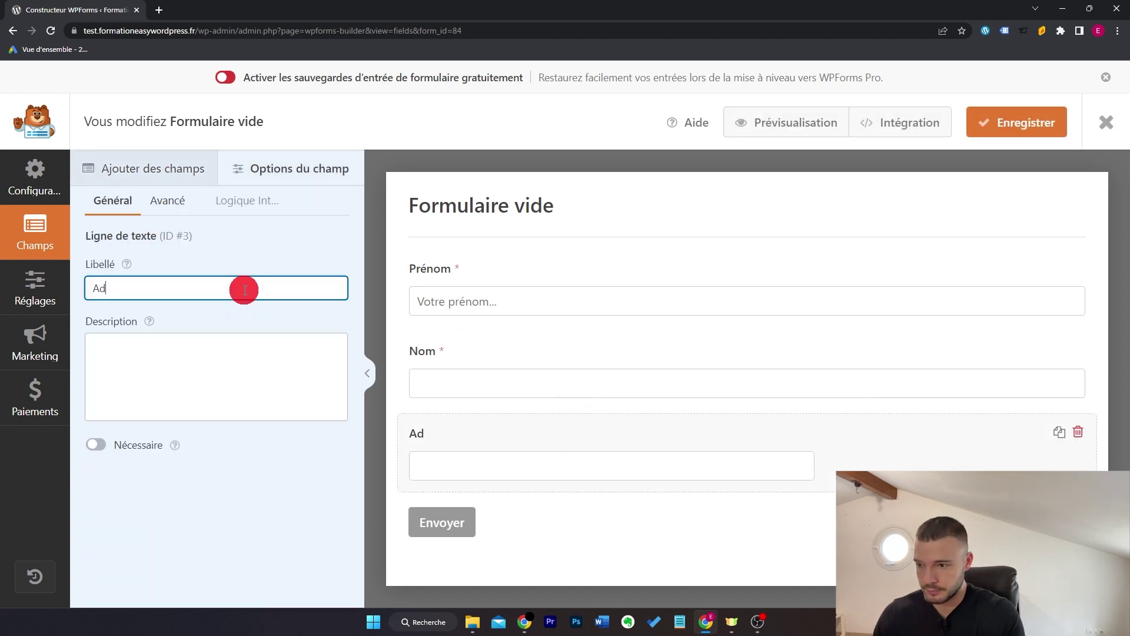
{"action": "type", "text": "resse"}
{"action": "key", "text": "Tab"}
{"action": "type", "text": "No"}
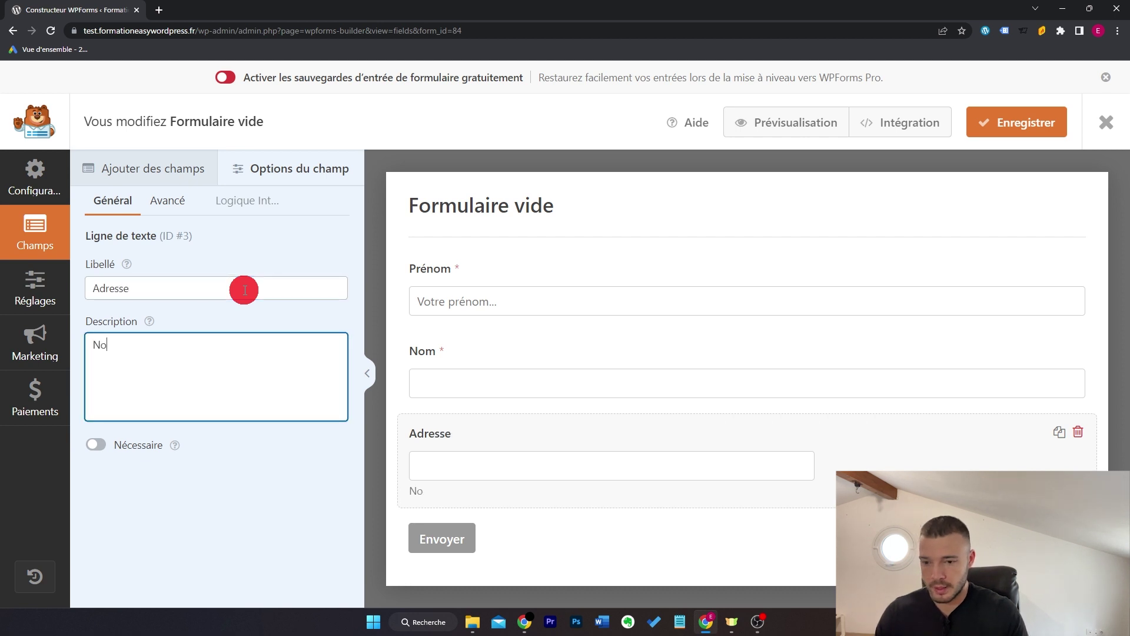
{"action": "type", "text": "m et numéro de rue"}
Set the Adresse field's size to Grande
{"action": "left_click", "coordinate": [168, 201]}
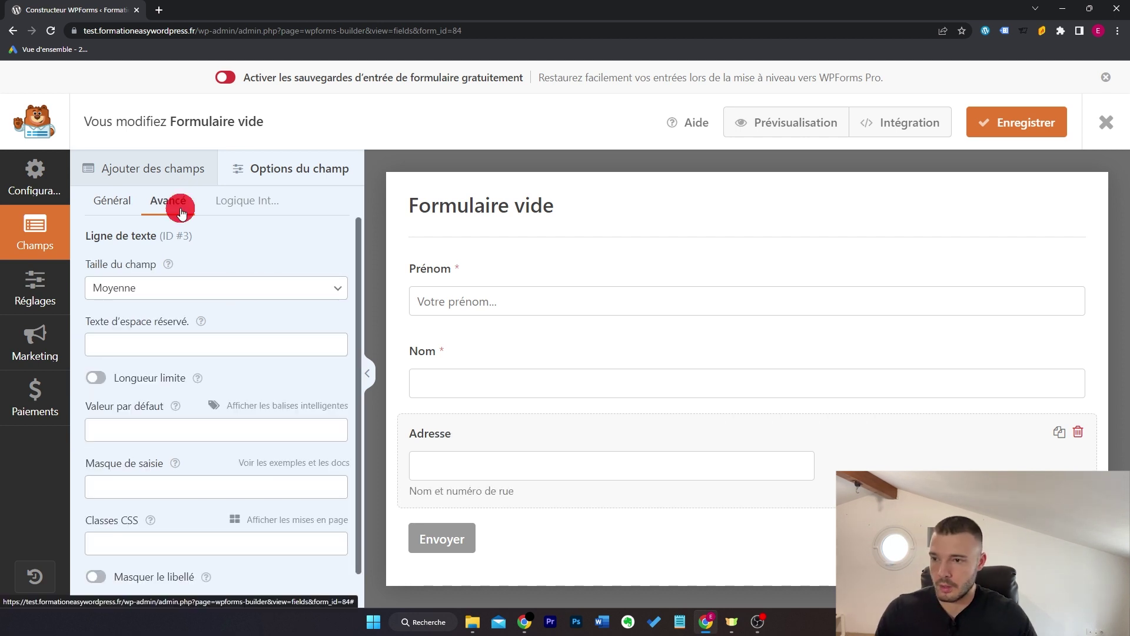
{"action": "left_click", "coordinate": [190, 289]}
{"action": "left_click", "coordinate": [189, 338]}
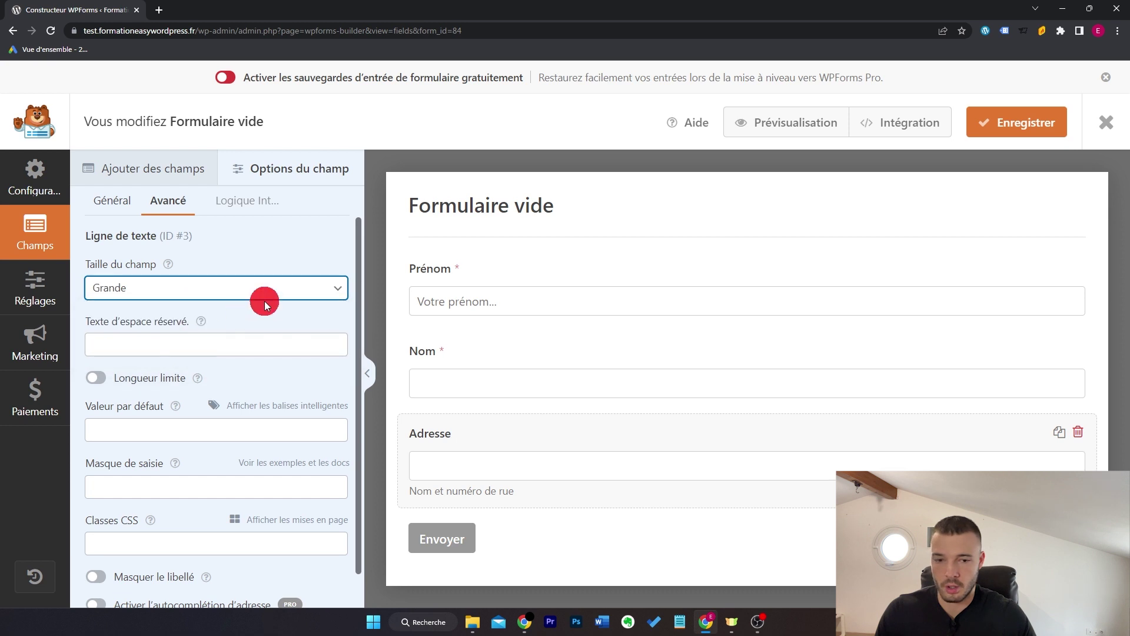
Add another "Ligne de texte" field below Adresse with the description "Code postal"
{"action": "left_click", "coordinate": [106, 168]}
{"action": "left_click_drag", "start_coordinate": [147, 254], "coordinate": [656, 474]}
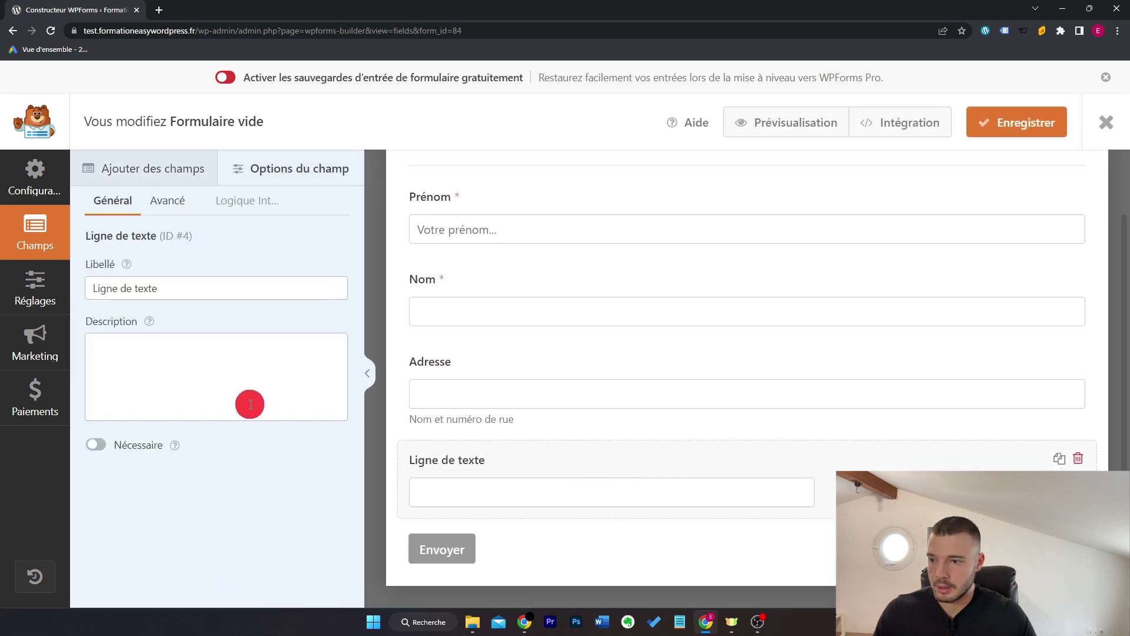
{"action": "left_click", "coordinate": [201, 379]}
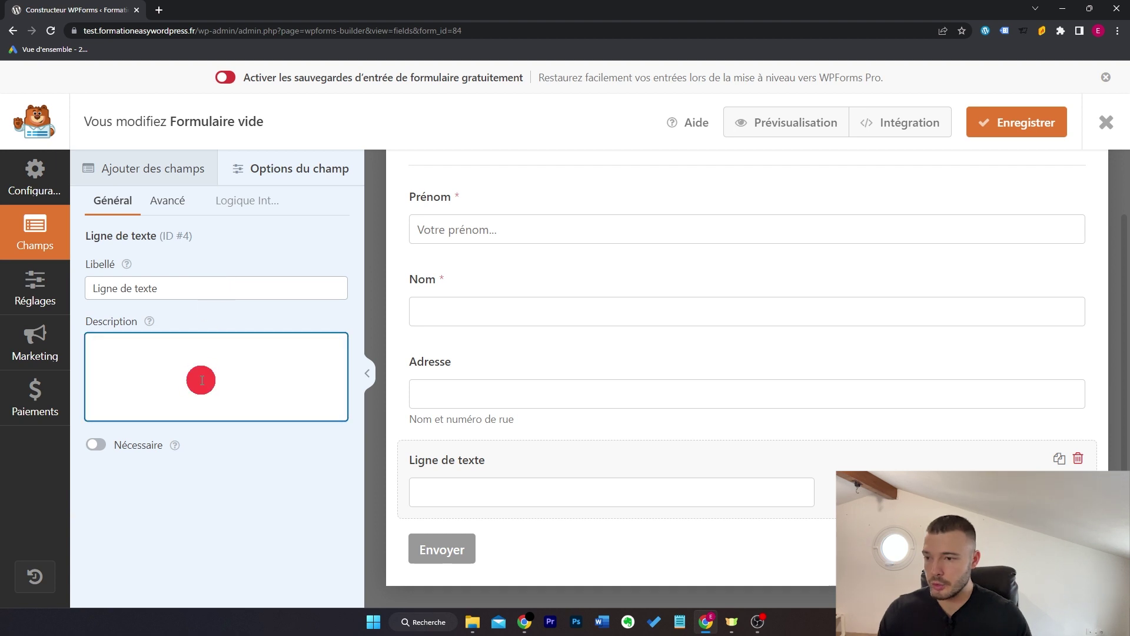
{"action": "type", "text": "Code postal"}
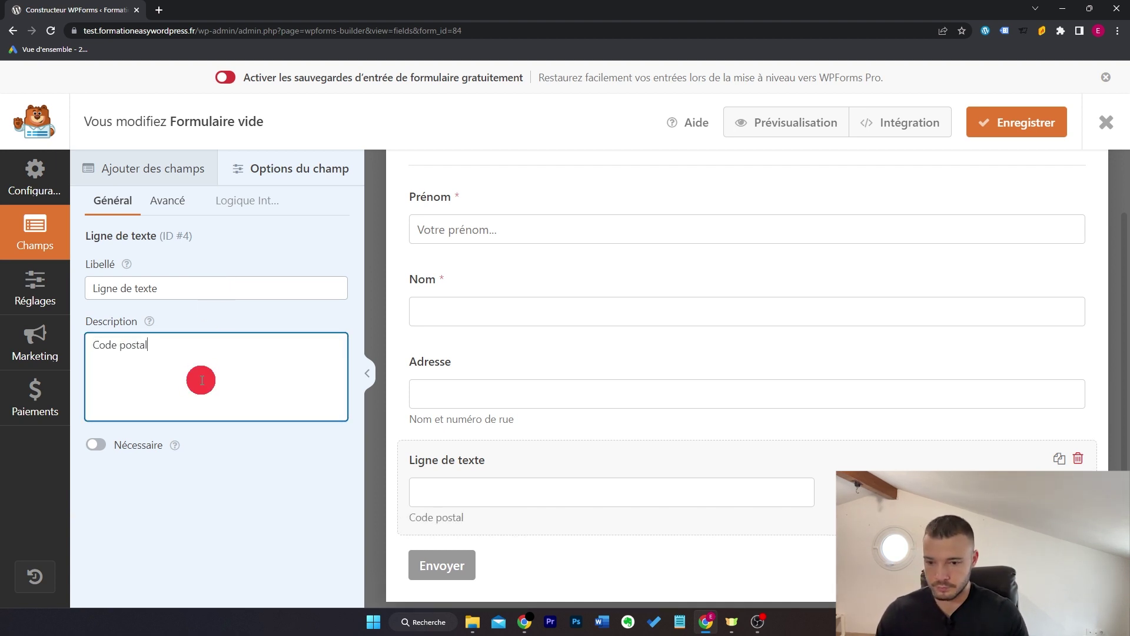
Hide the label of the Code postal field
{"action": "left_click", "coordinate": [170, 200]}
{"action": "scroll", "coordinate": [272, 328], "scroll_direction": "down", "scroll_amount": 2}
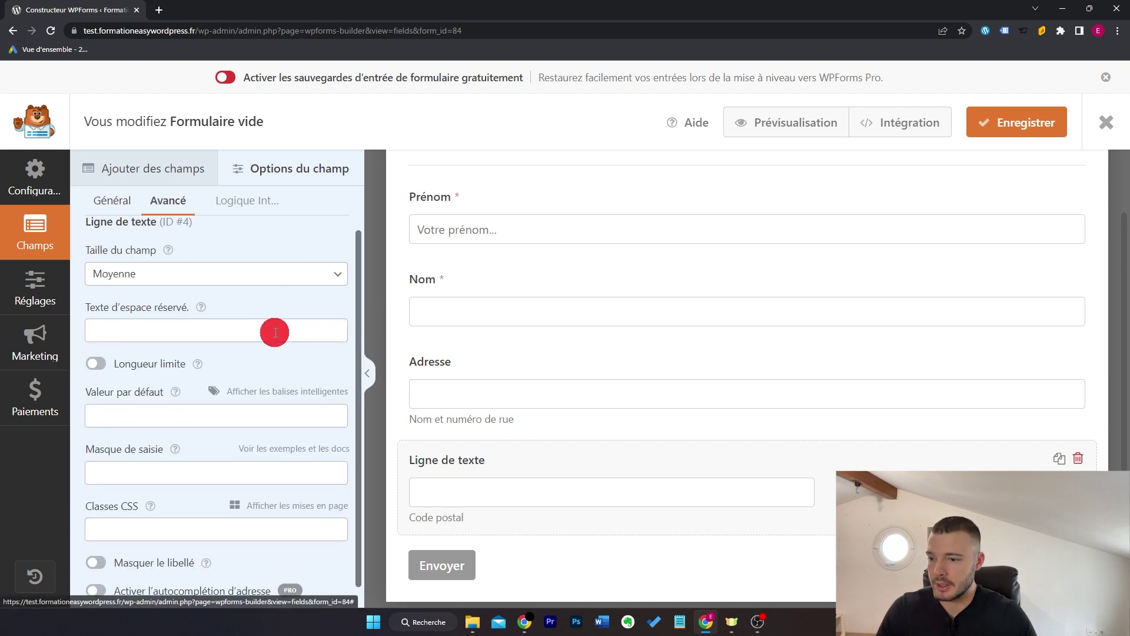
{"action": "left_click", "coordinate": [96, 543]}
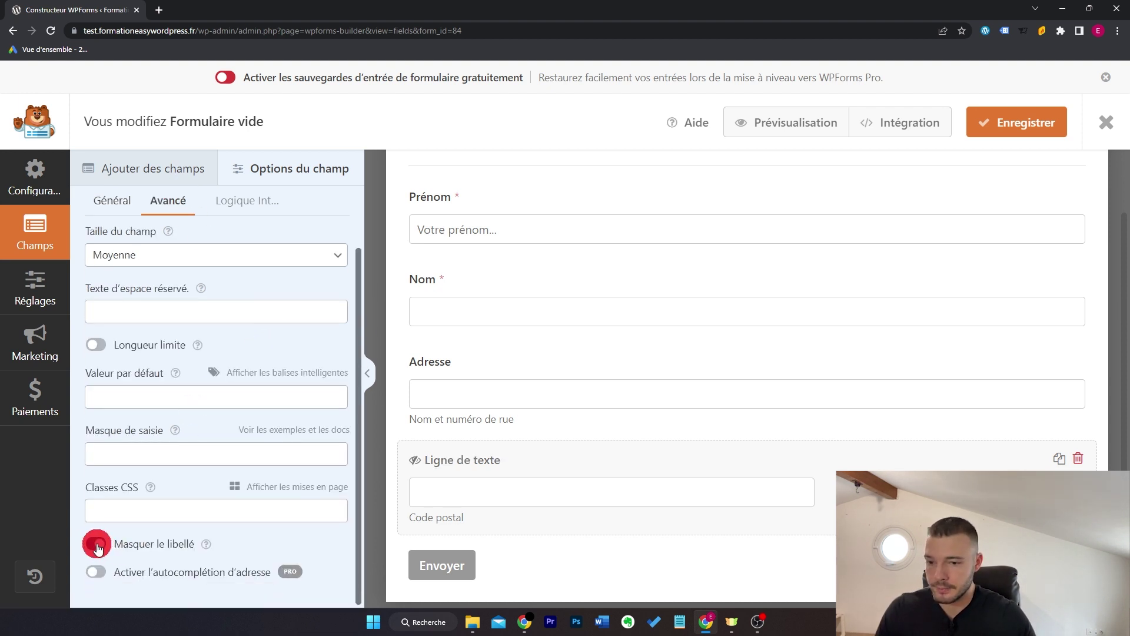
Assign the Code postal field to the first column of the two-equal-column layout and set its size to Grande
{"action": "left_click", "coordinate": [273, 495]}
{"action": "left_click", "coordinate": [122, 538]}
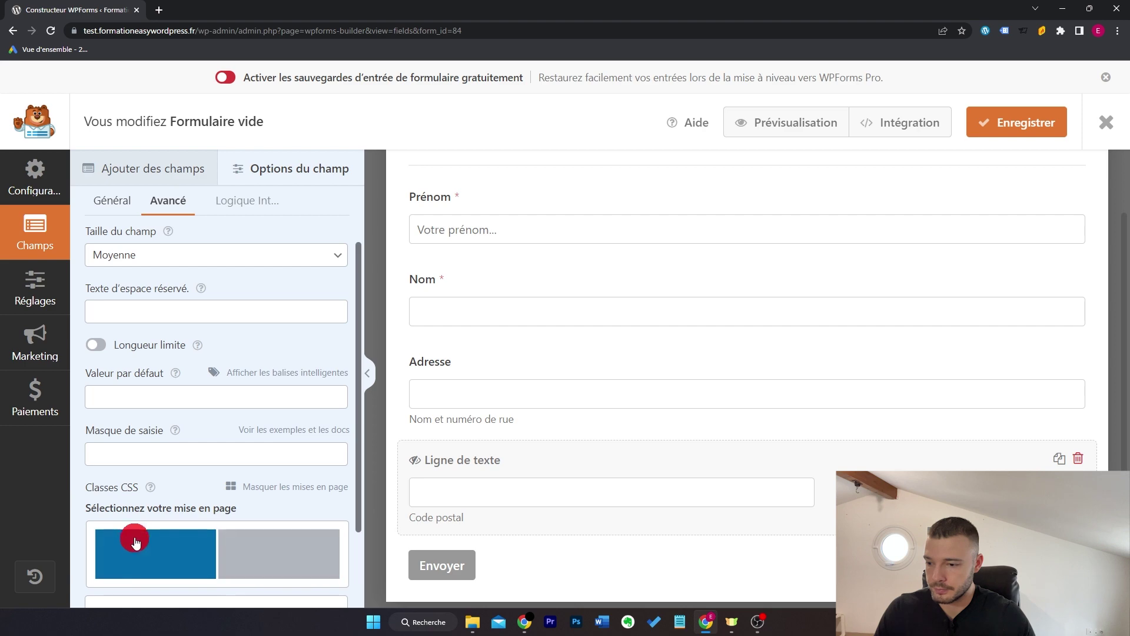
{"action": "left_click", "coordinate": [140, 538]}
{"action": "left_click", "coordinate": [218, 254]}
{"action": "left_click", "coordinate": [229, 307]}
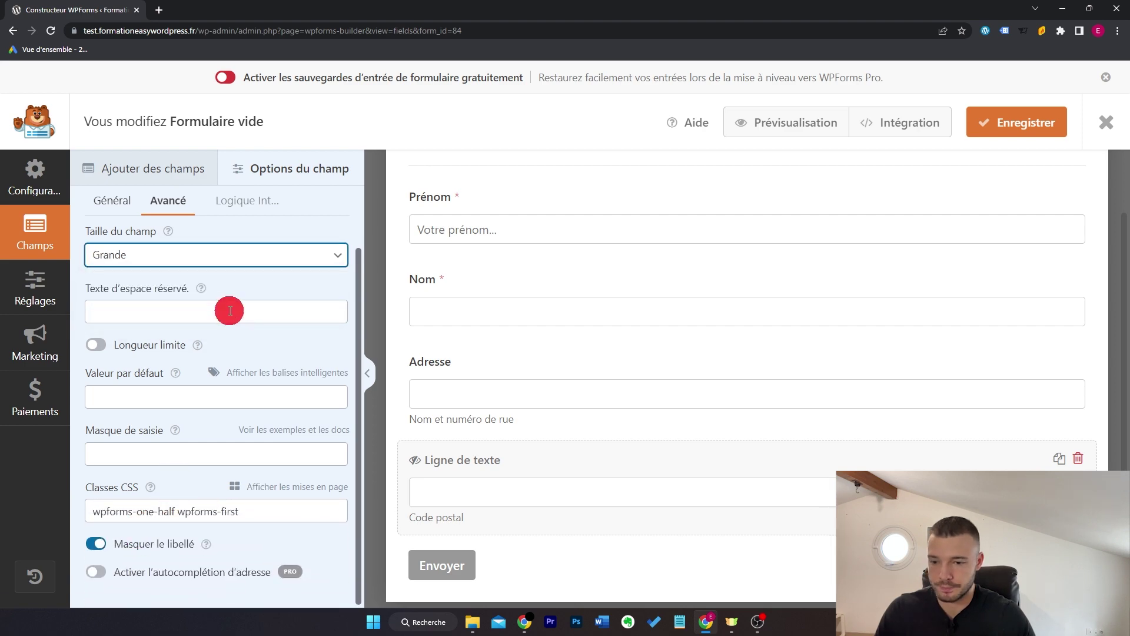
Duplicate the Code postal field and change the copy's description to "Ville"
{"action": "left_click", "coordinate": [1059, 458]}
{"action": "left_click", "coordinate": [533, 393]}
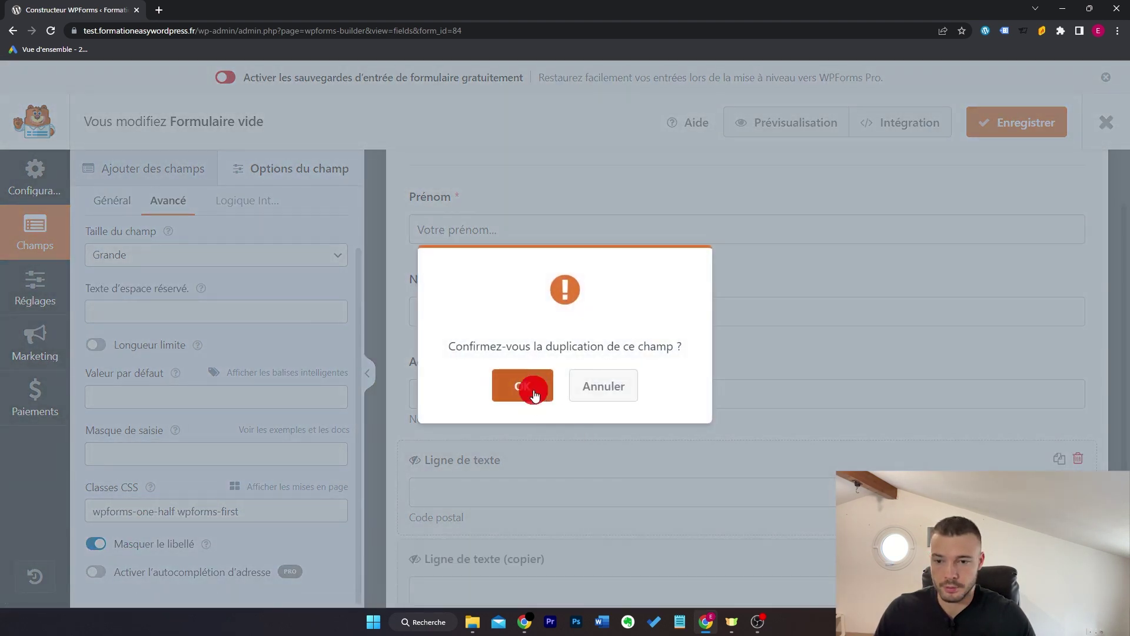
{"action": "scroll", "coordinate": [668, 396], "scroll_direction": "down", "scroll_amount": 2}
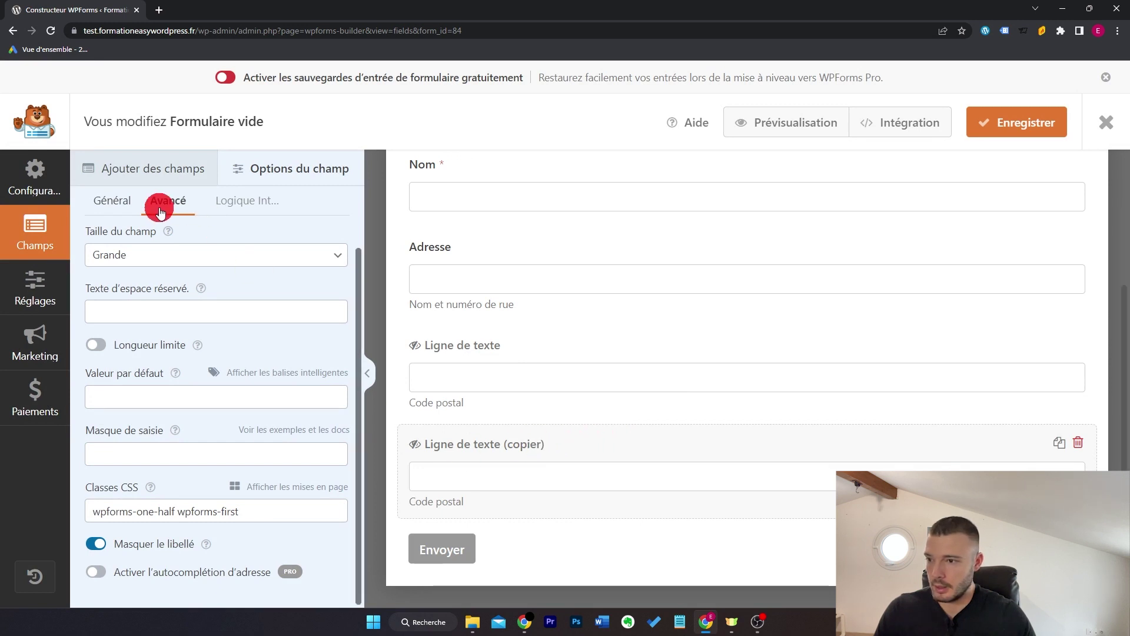
{"action": "left_click", "coordinate": [105, 201]}
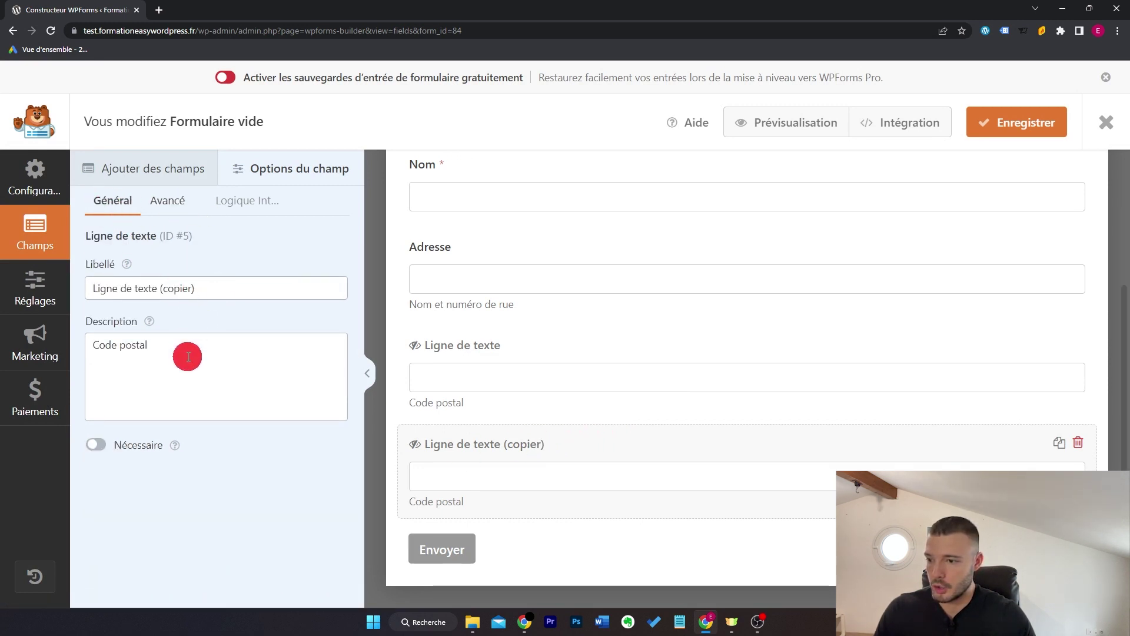
{"action": "left_click_drag", "start_coordinate": [184, 352], "coordinate": [80, 353]}
{"action": "type", "text": "Ville"}
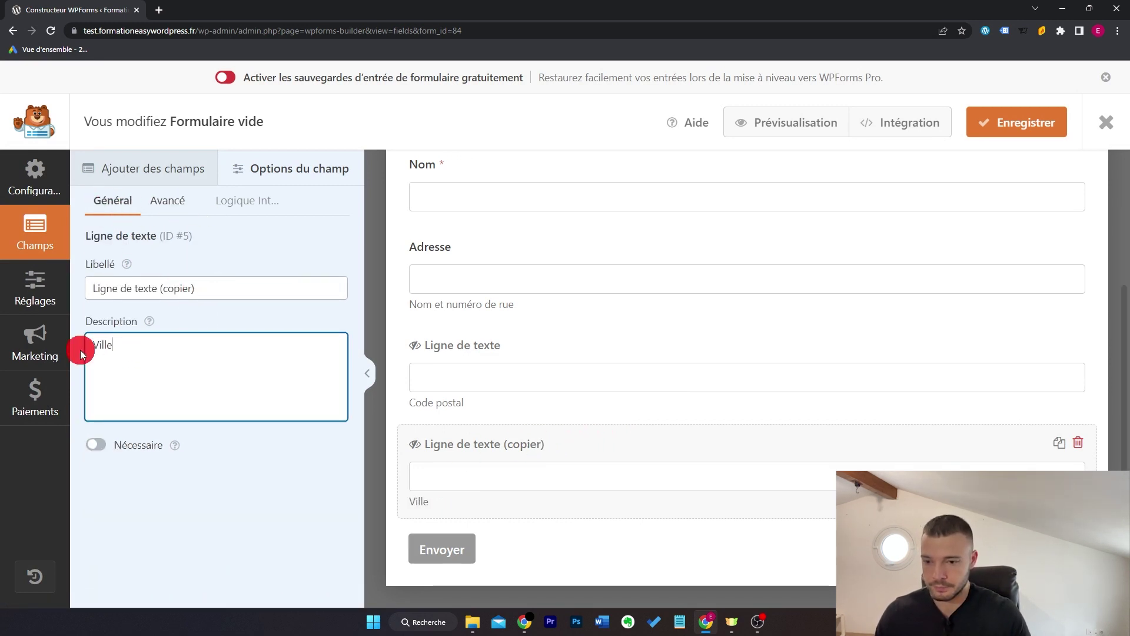
Assign the Ville field to the second column of the two-equal-column layout, keeping only the CSS class wpforms-one-half, and save the form
{"action": "left_click", "coordinate": [168, 200]}
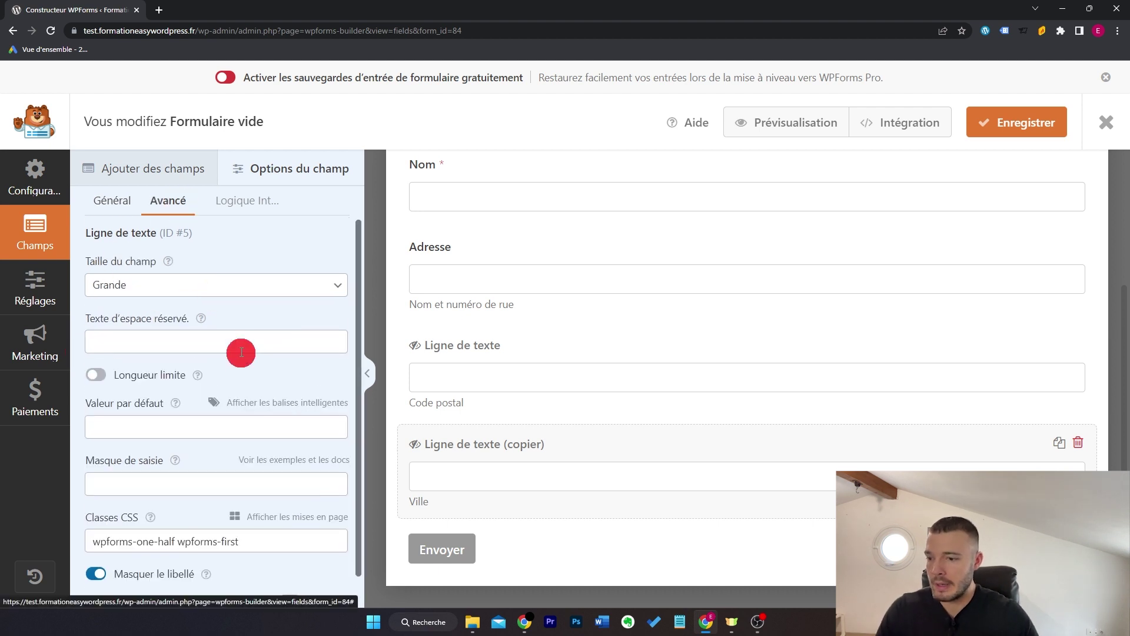
{"action": "scroll", "coordinate": [244, 412], "scroll_direction": "down", "scroll_amount": 1}
{"action": "left_click", "coordinate": [268, 488]}
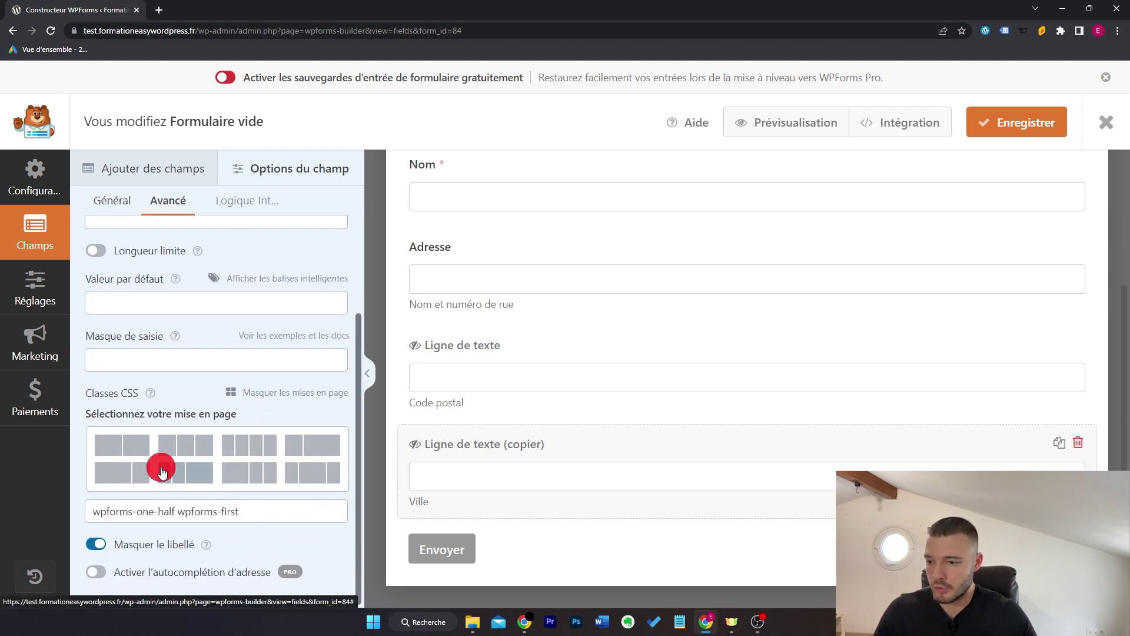
{"action": "left_click", "coordinate": [283, 460]}
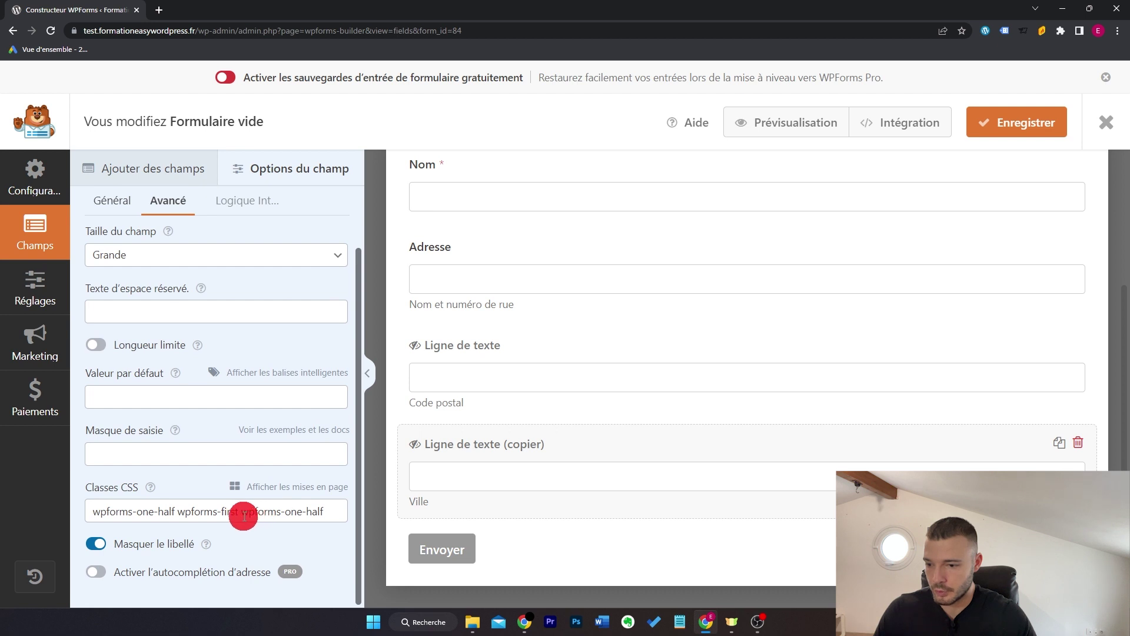
{"action": "left_click", "coordinate": [243, 516]}
{"action": "left_click_drag", "start_coordinate": [242, 516], "coordinate": [100, 506]}
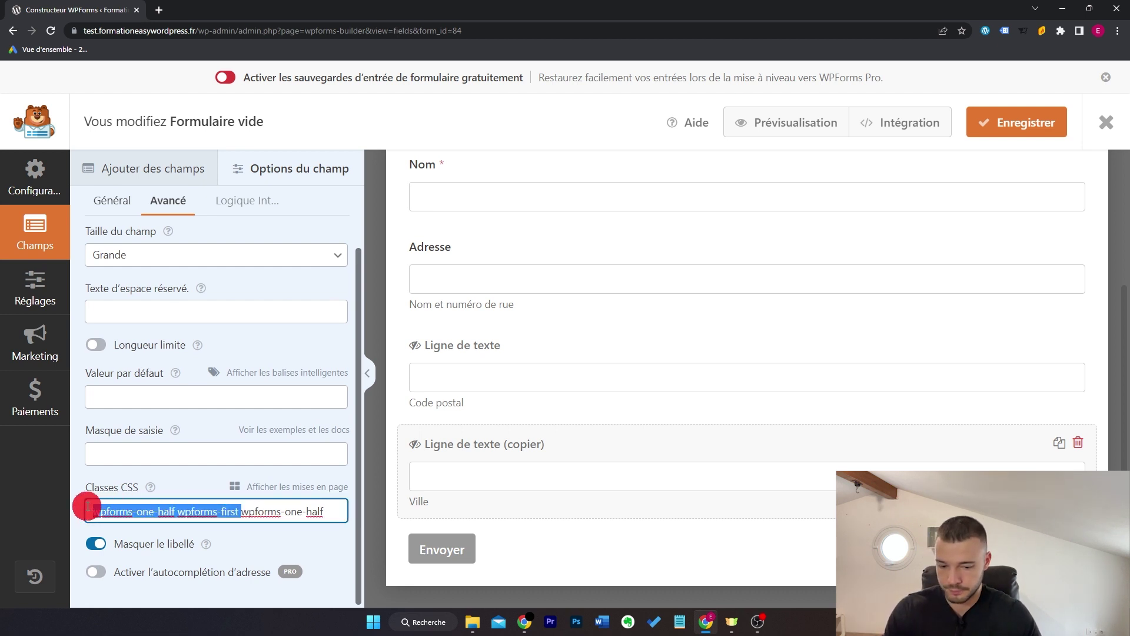
{"action": "key", "text": "BackSpace"}
{"action": "left_click", "coordinate": [1019, 123]}
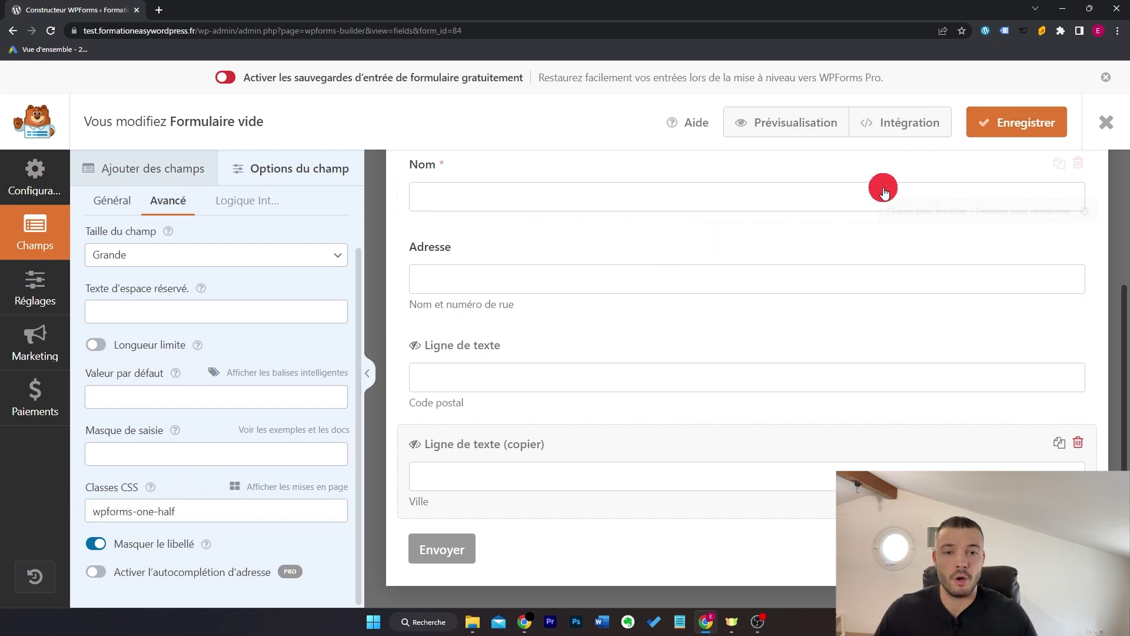
Preview the form, check the Adresse, Code postal and Ville fields' layout, and close the preview
{"action": "left_click", "coordinate": [818, 123]}
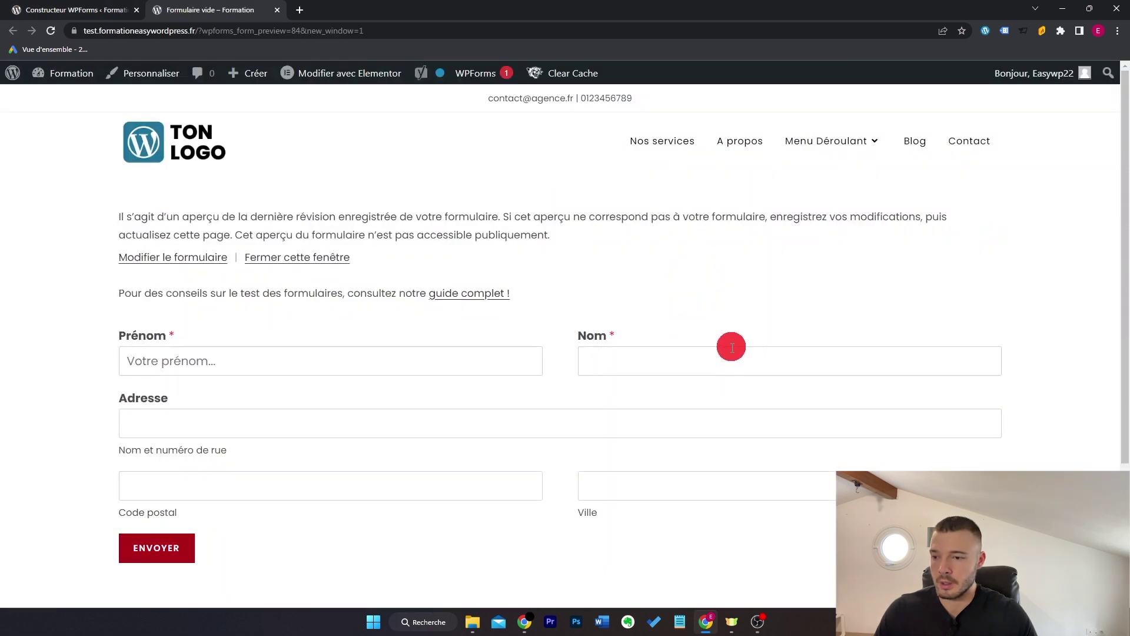
{"action": "scroll", "coordinate": [731, 347], "scroll_direction": "down", "scroll_amount": 3}
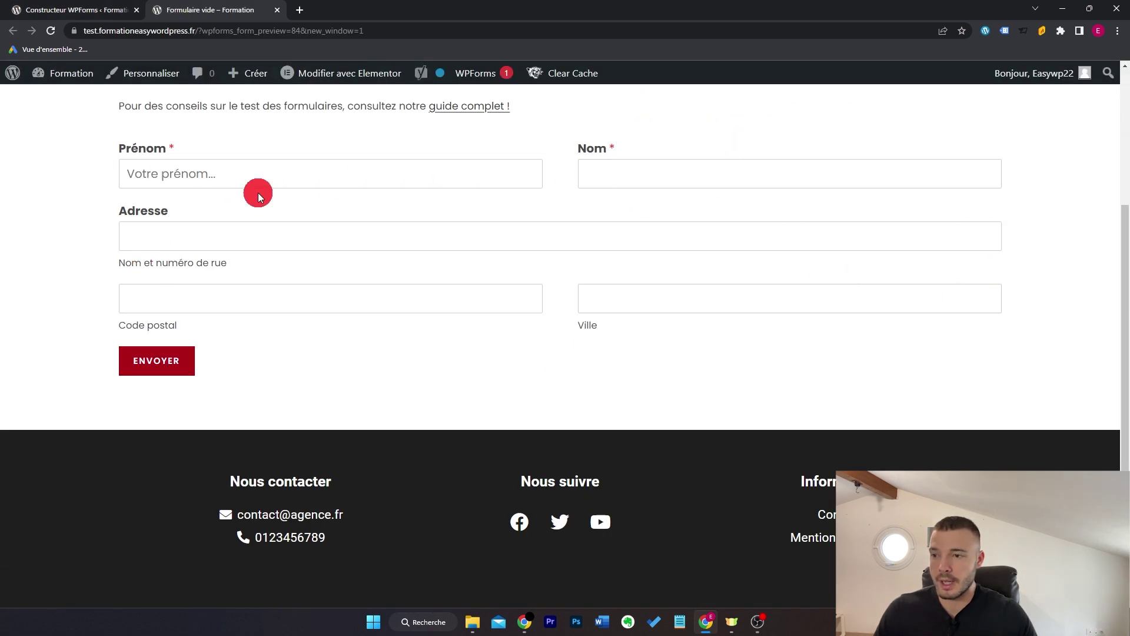
{"action": "left_click_drag", "start_coordinate": [114, 212], "coordinate": [151, 218]}
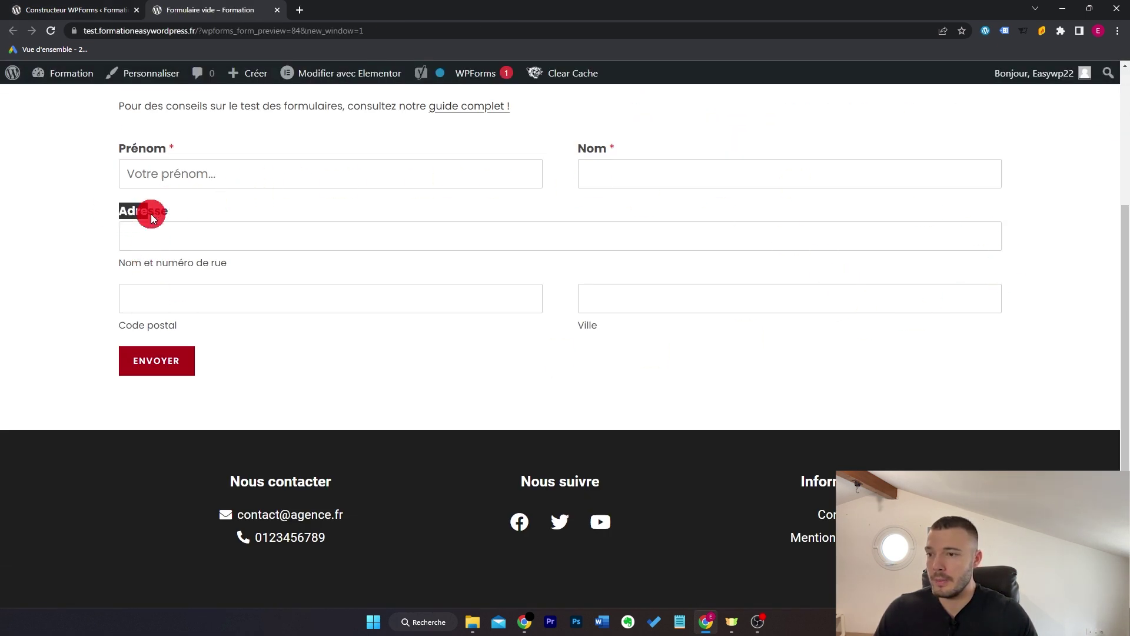
{"action": "left_click", "coordinate": [197, 216]}
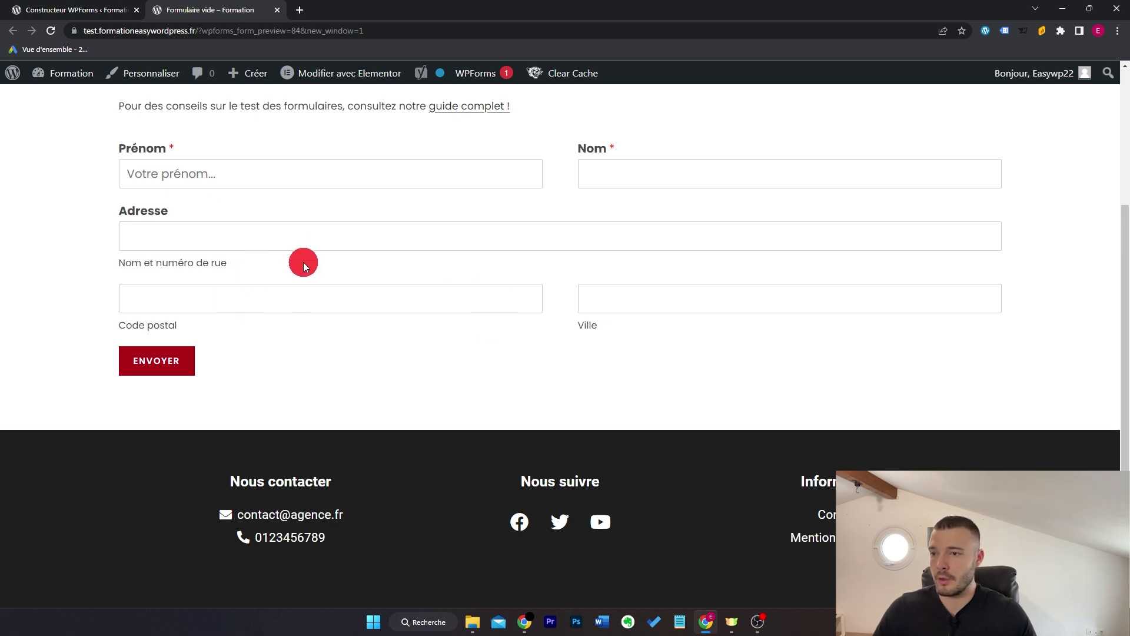
{"action": "left_click_drag", "start_coordinate": [234, 268], "coordinate": [88, 269]}
{"action": "left_click", "coordinate": [142, 328]}
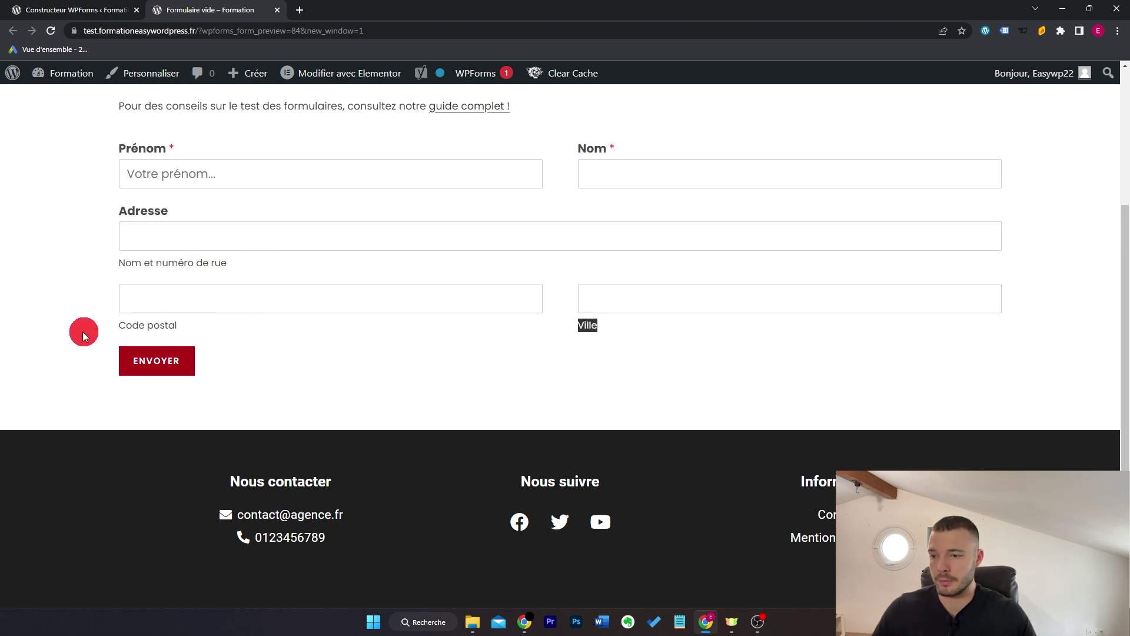
{"action": "key", "text": "ctrl+w"}
Rename the form "Contact" in its general settings
{"action": "scroll", "coordinate": [686, 404], "scroll_direction": "up", "scroll_amount": 3}
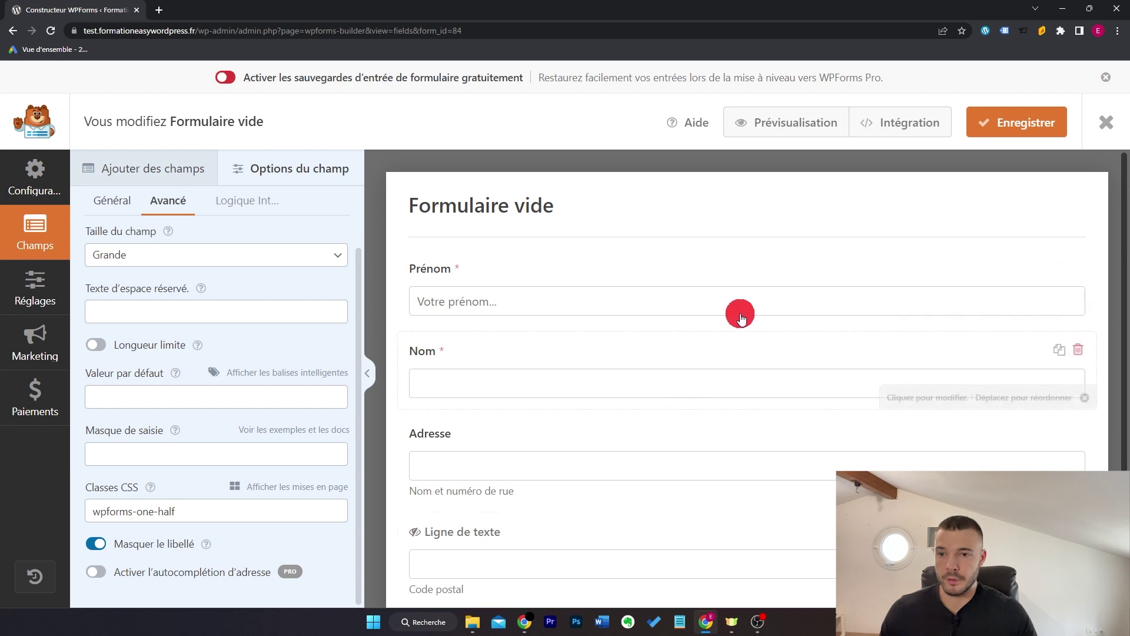
{"action": "left_click", "coordinate": [32, 302]}
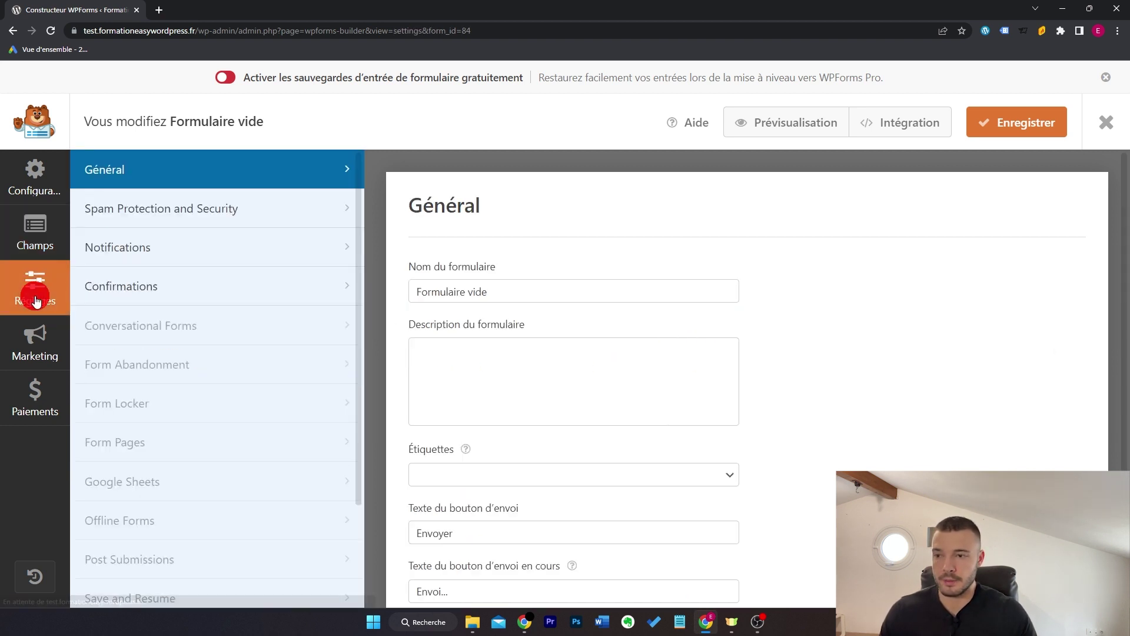
{"action": "left_click_drag", "start_coordinate": [538, 290], "coordinate": [412, 291]}
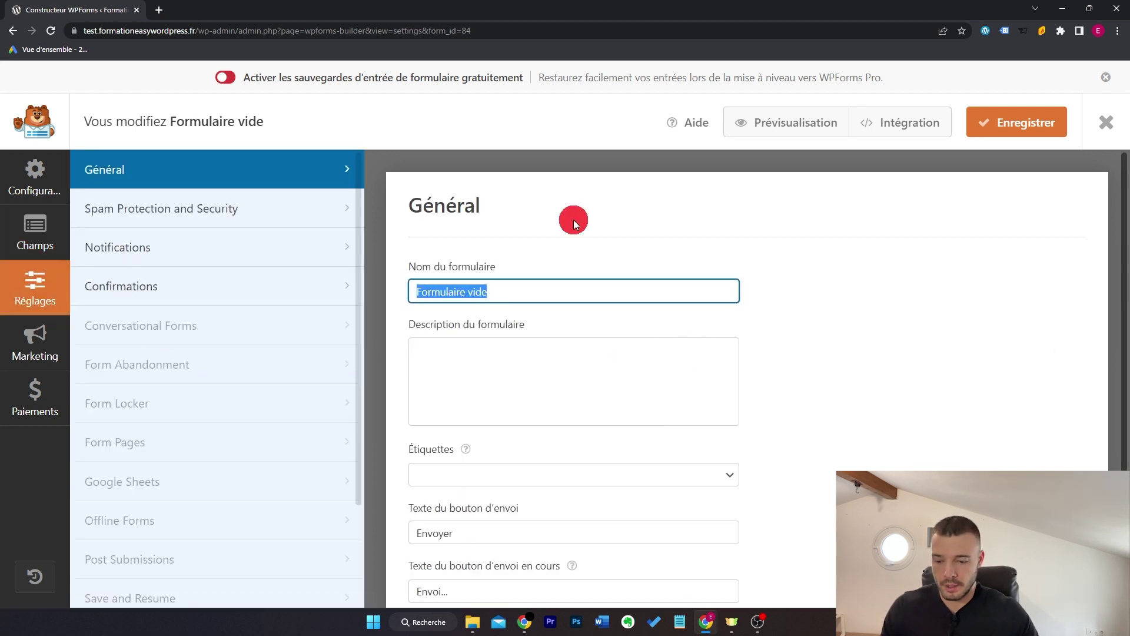
{"action": "type", "text": "Contact"}
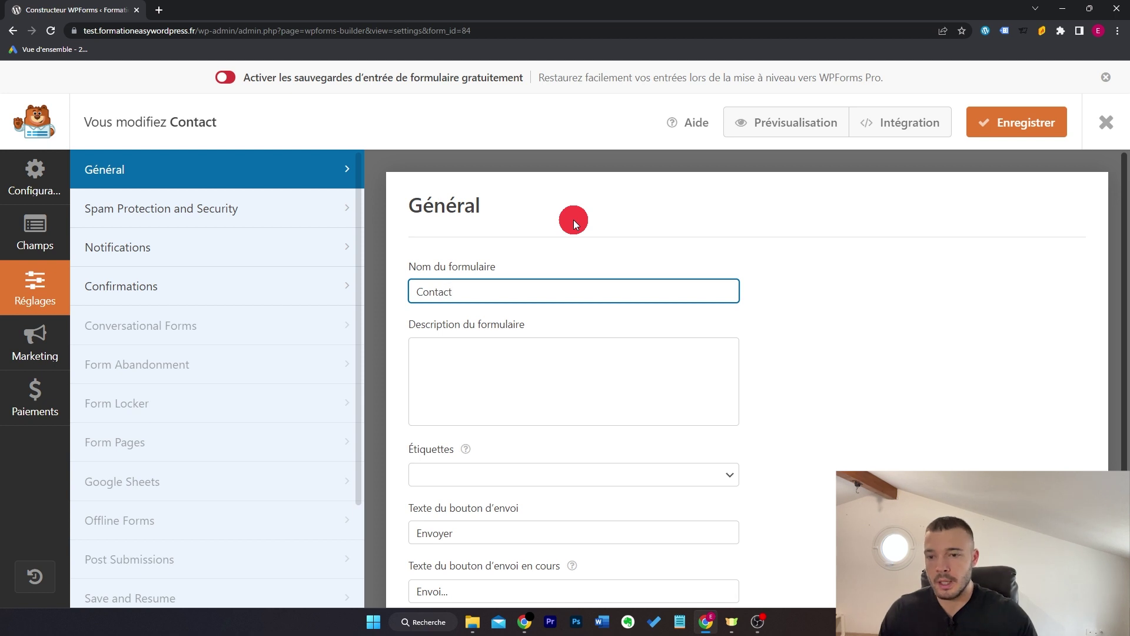
Set the submit button's CSS class to "bouton_wpforms" in the advanced general settings
{"action": "scroll", "coordinate": [530, 383], "scroll_direction": "down", "scroll_amount": 2}
{"action": "left_click", "coordinate": [465, 450]}
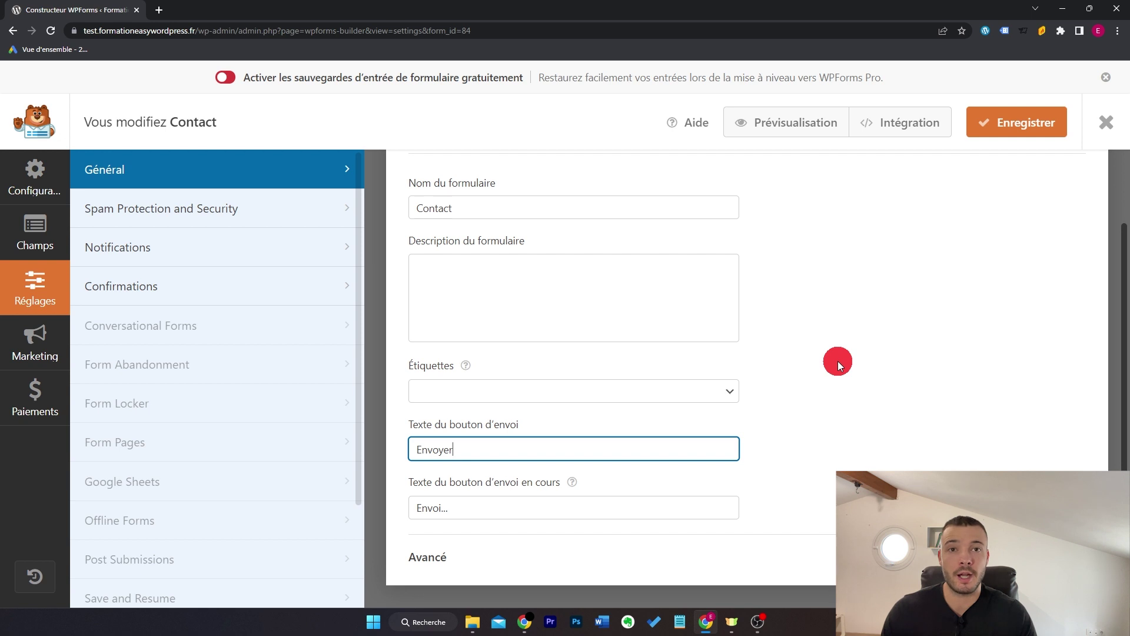
{"action": "left_click", "coordinate": [838, 361]}
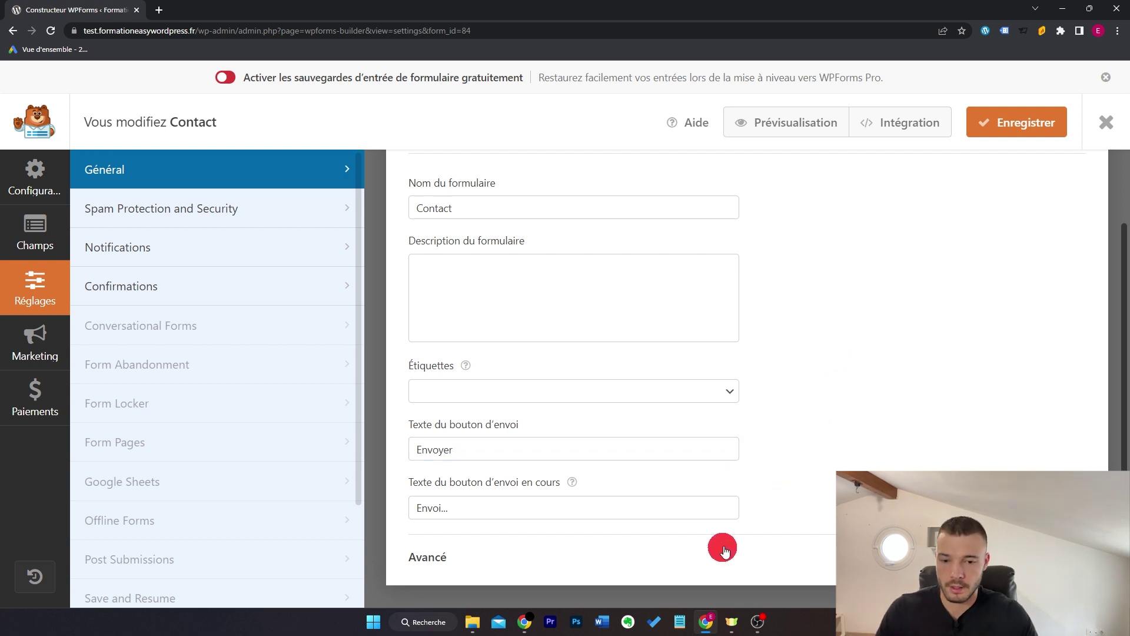
{"action": "scroll", "coordinate": [832, 428], "scroll_direction": "down", "scroll_amount": 3}
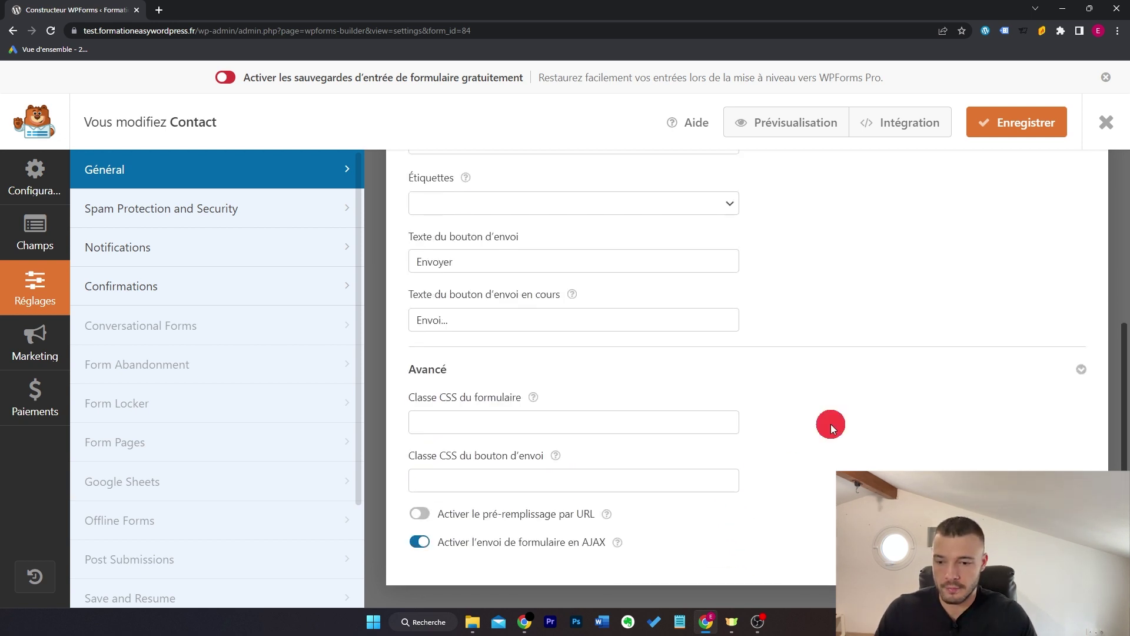
{"action": "left_click", "coordinate": [491, 477]}
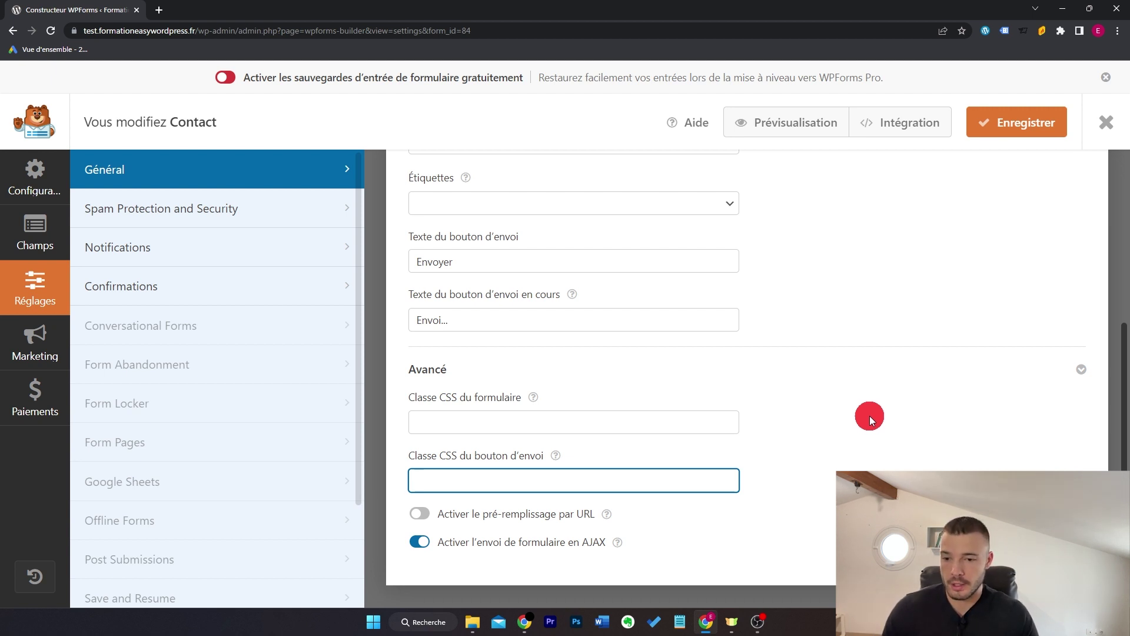
{"action": "type", "text": "outo"}
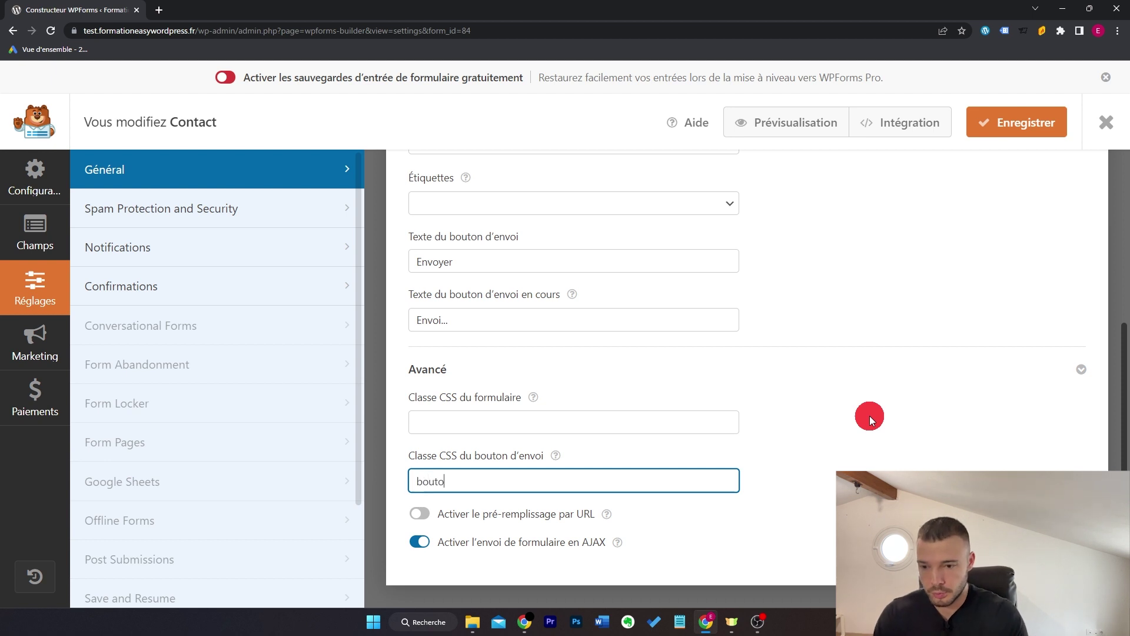
{"action": "type", "text": "n_wpforms"}
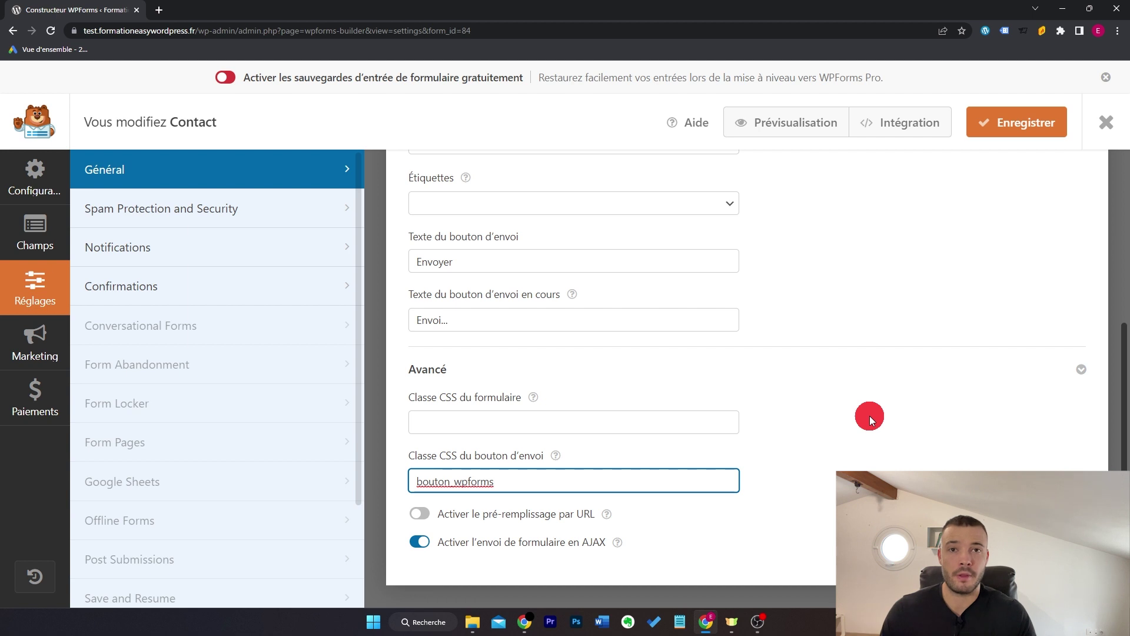
Review the form's spam protection options and open Google's reCAPTCHA site in a new browser tab by searching "google recaptcha"
{"action": "left_click", "coordinate": [265, 215]}
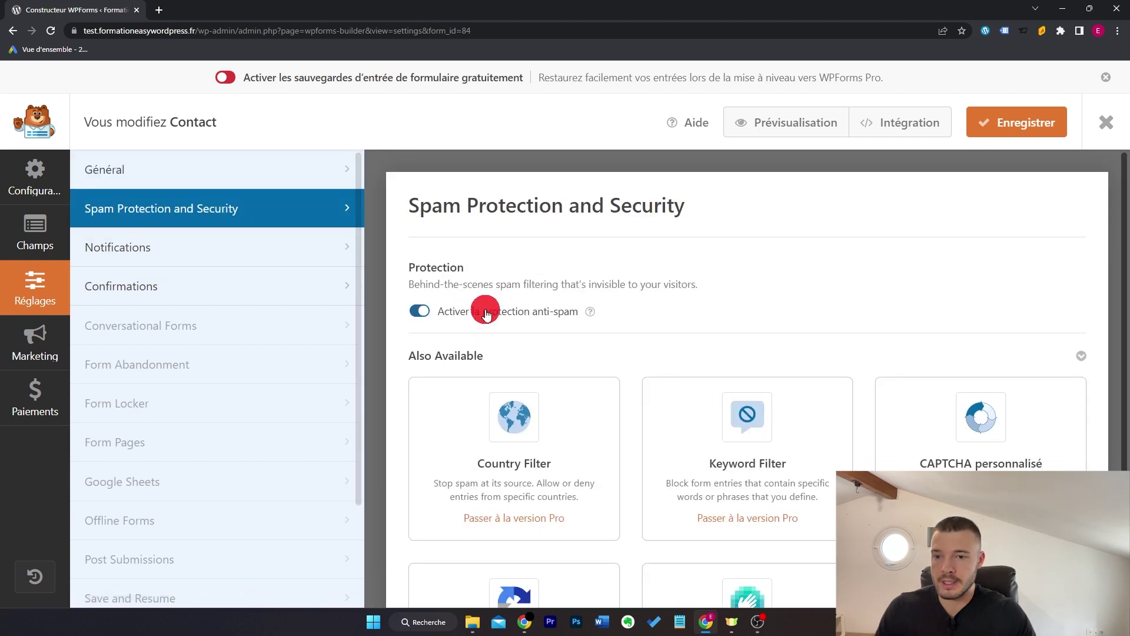
{"action": "scroll", "coordinate": [797, 302], "scroll_direction": "down", "scroll_amount": 3}
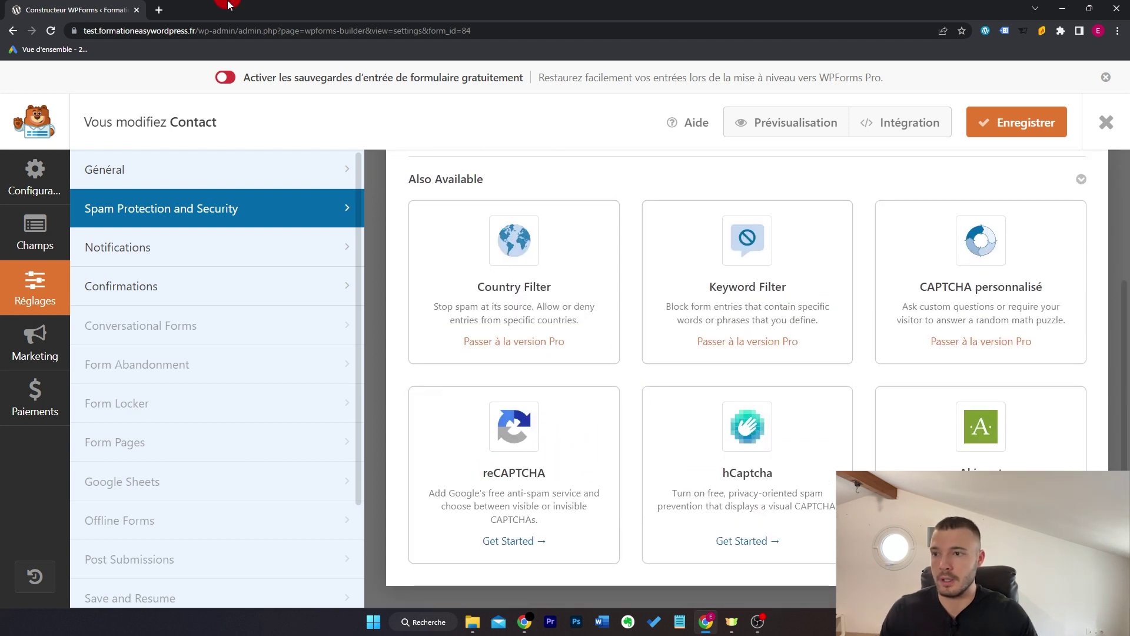
{"action": "left_click", "coordinate": [163, 5]}
{"action": "type", "text": "google"}
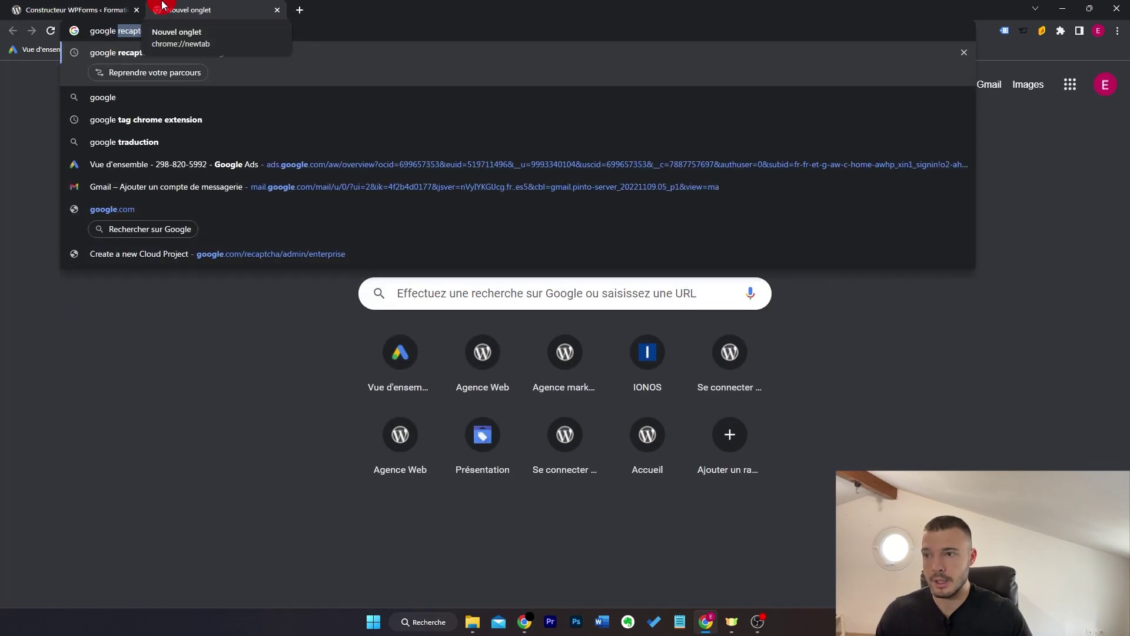
{"action": "key", "text": "Return"}
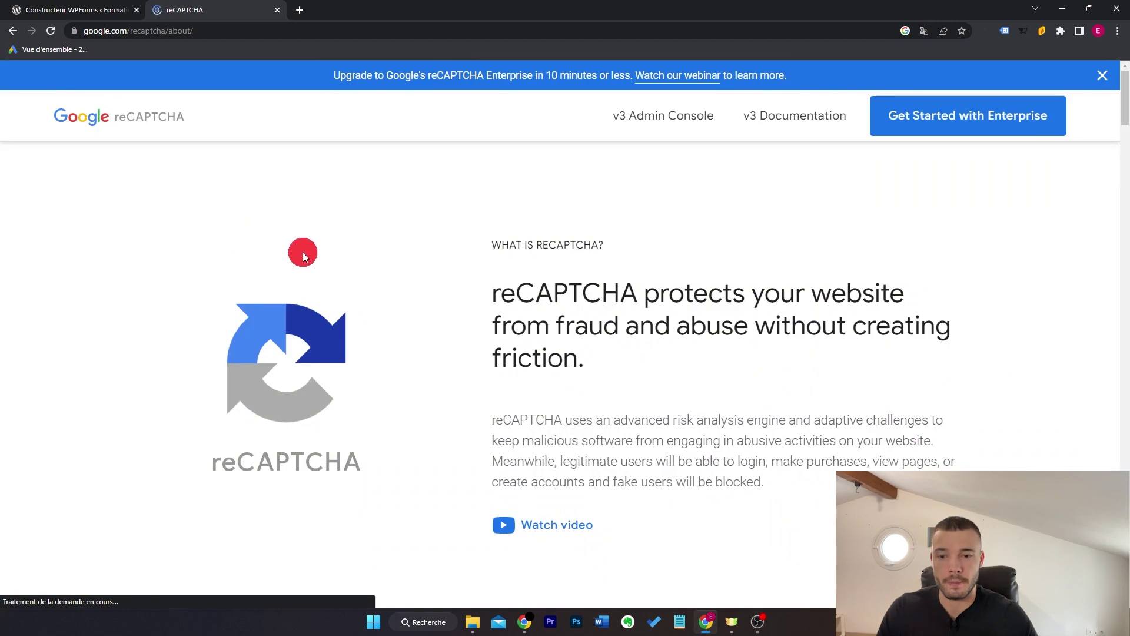
Create a reCAPTCHA Enterprise project named "Easy WP"
{"action": "left_click", "coordinate": [918, 113]}
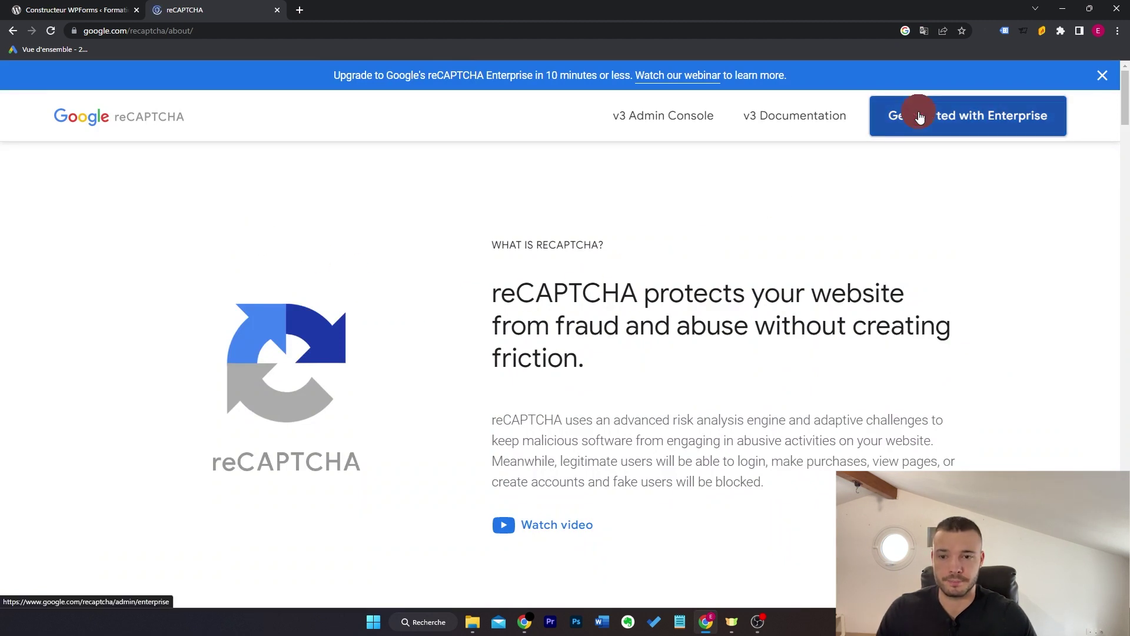
{"action": "left_click", "coordinate": [468, 383]}
{"action": "key", "text": "ctrl+a"}
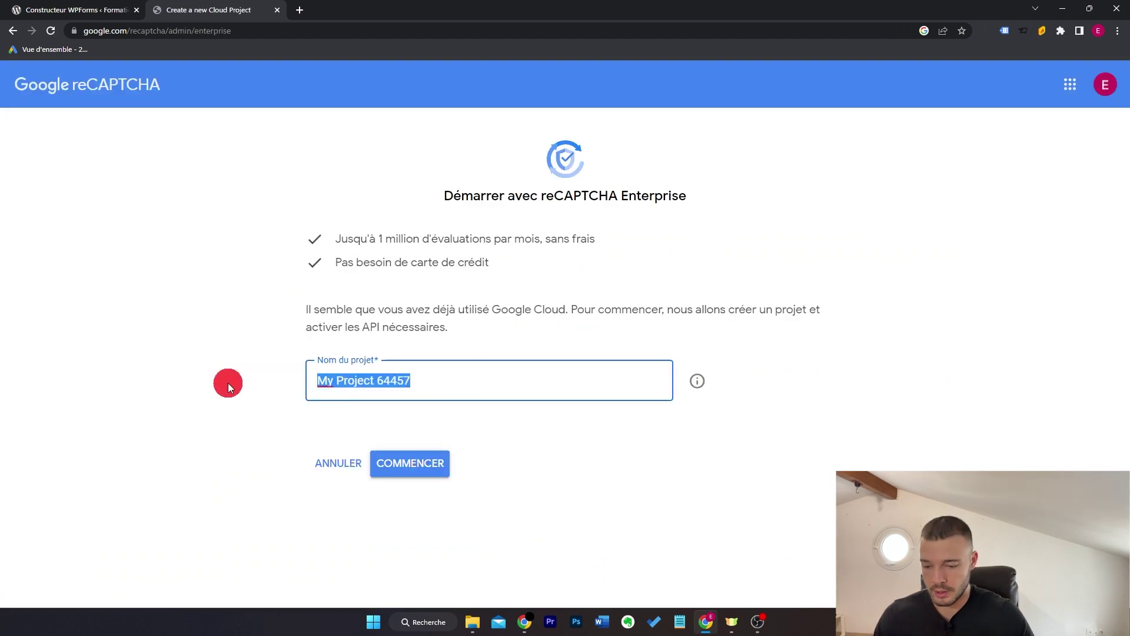
{"action": "type", "text": "Easy WP"}
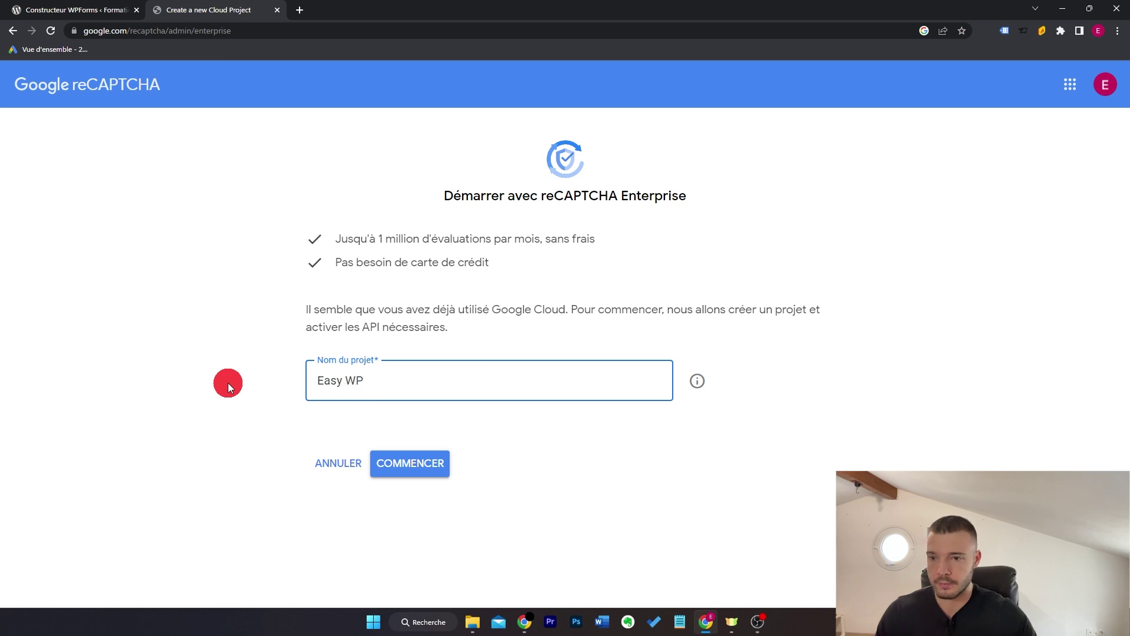
{"action": "left_click", "coordinate": [423, 465]}
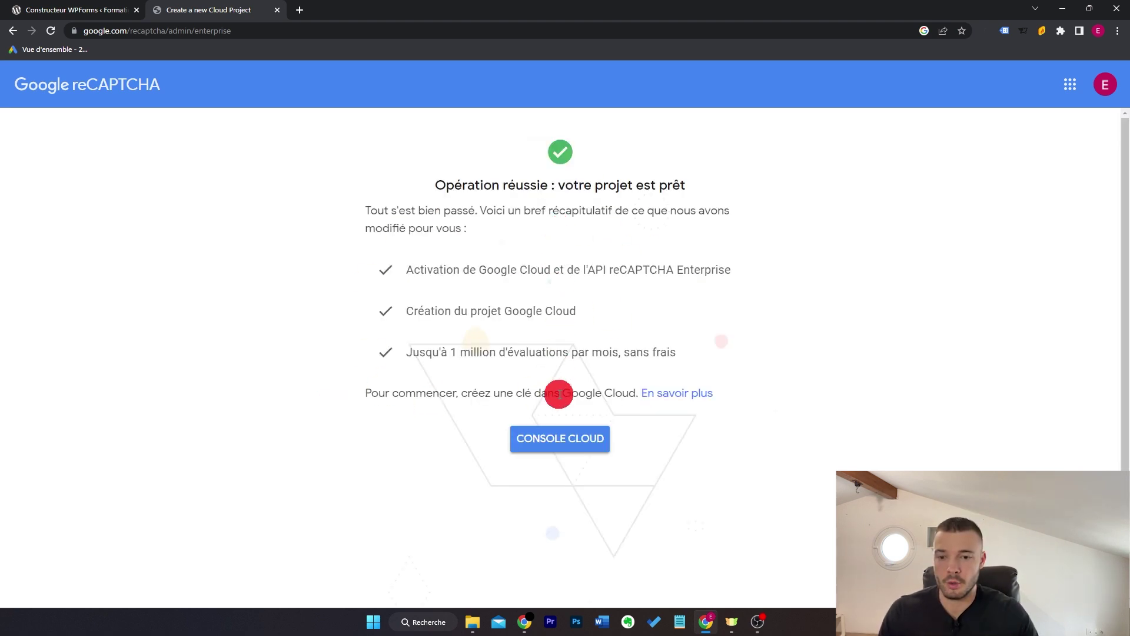
Start a new reCAPTCHA key in the Google Cloud console with the display name "Easy WP" and platform type "Site Web"
{"action": "left_click", "coordinate": [534, 444]}
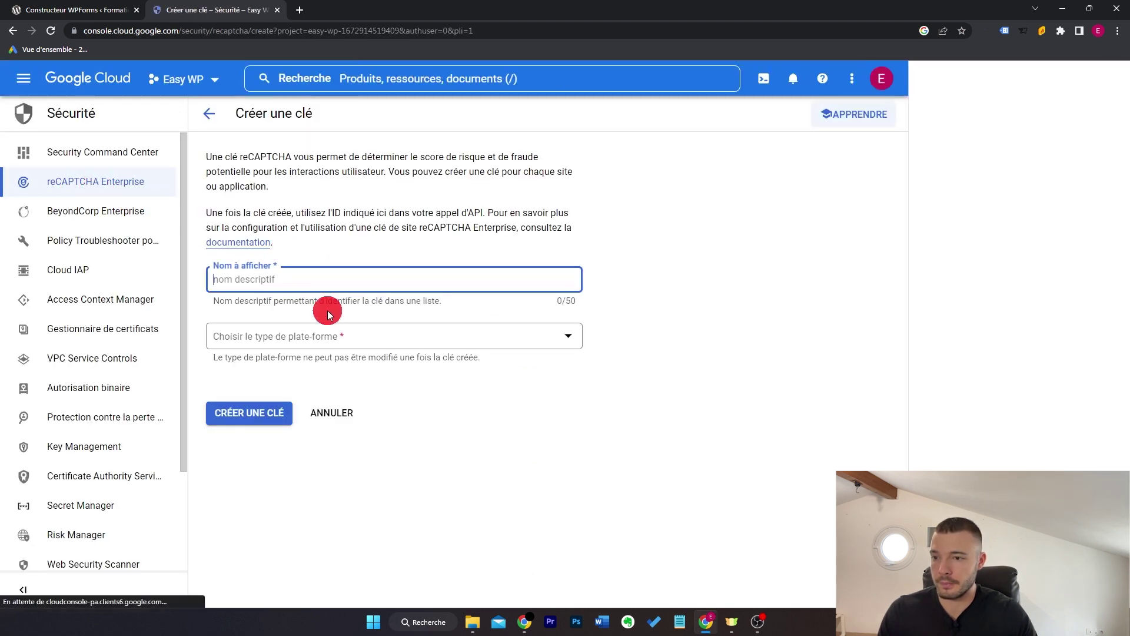
{"action": "left_click", "coordinate": [345, 276]}
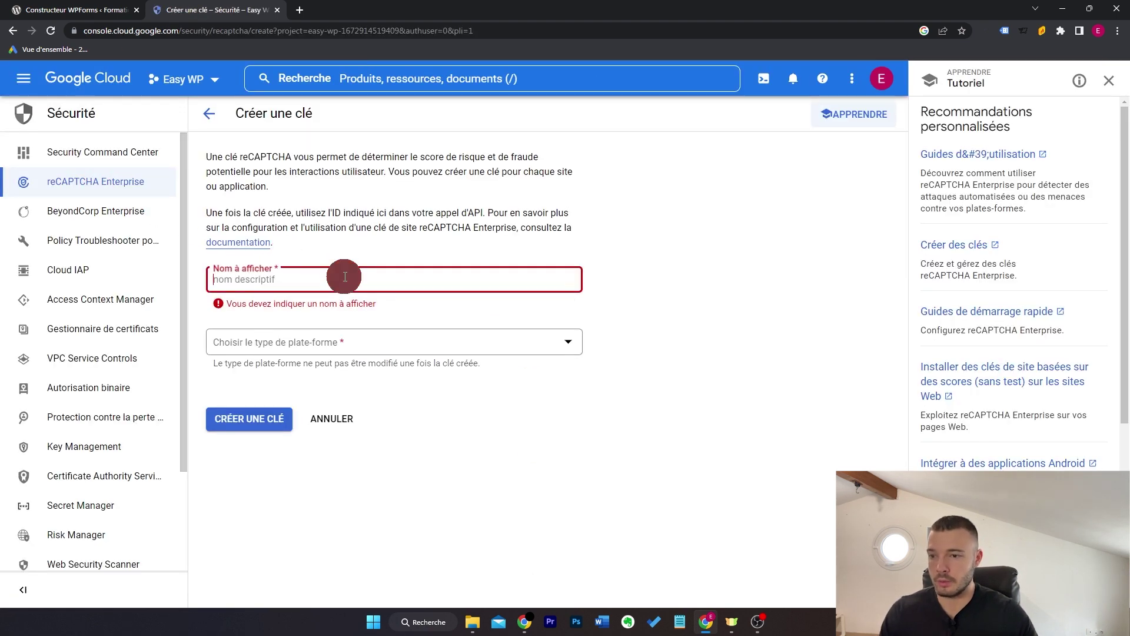
{"action": "type", "text": "Easy WP"}
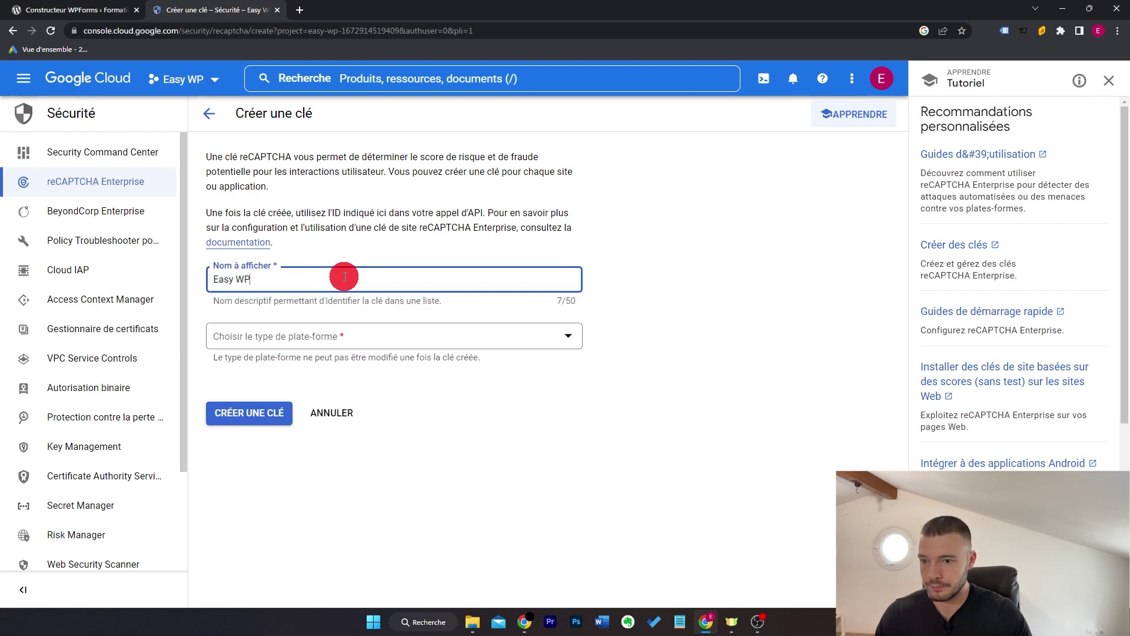
{"action": "left_click", "coordinate": [663, 303]}
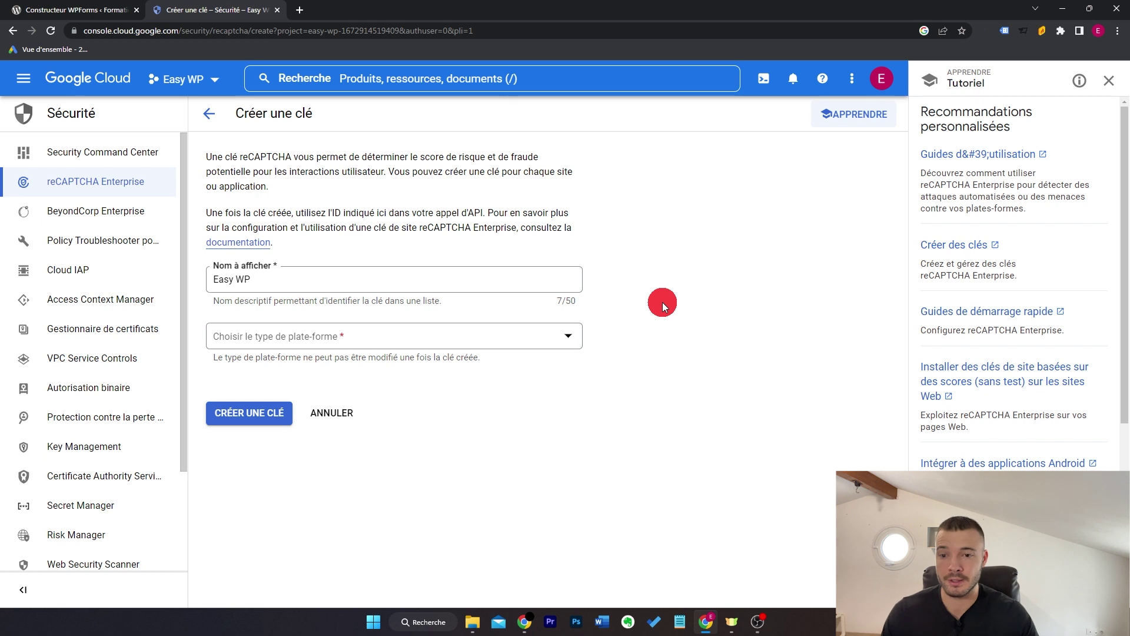
{"action": "left_click", "coordinate": [545, 333]}
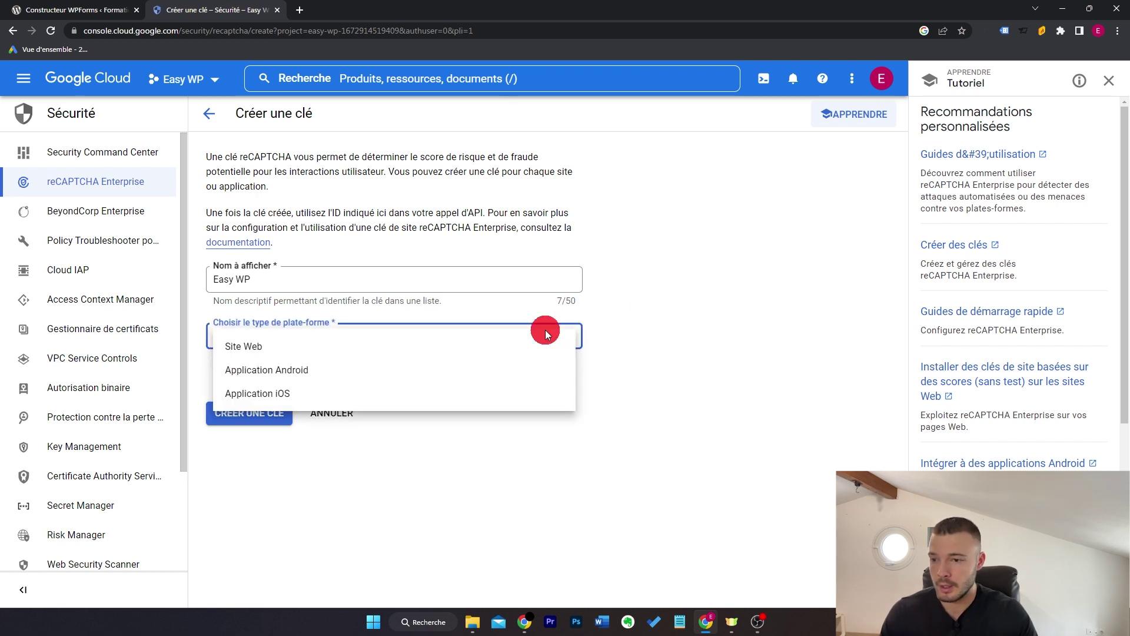
{"action": "left_click", "coordinate": [331, 347]}
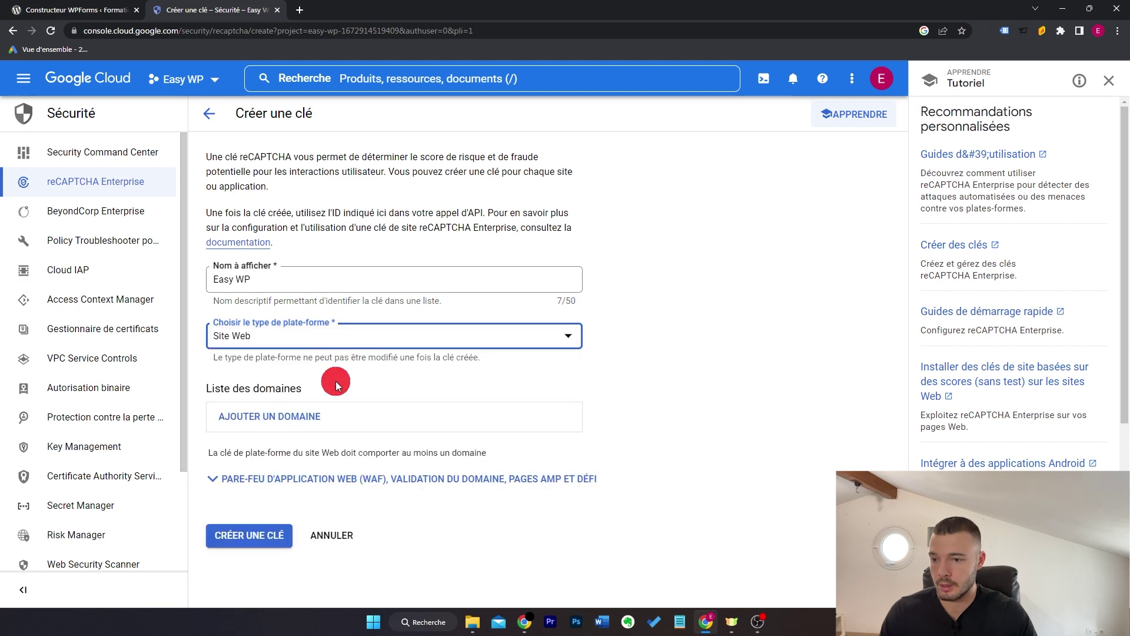
Add the WordPress site's domain "test.formationeasywordpress.fr" without protocol or trailing slash to the key's domain list and create the key
{"action": "left_click", "coordinate": [353, 458]}
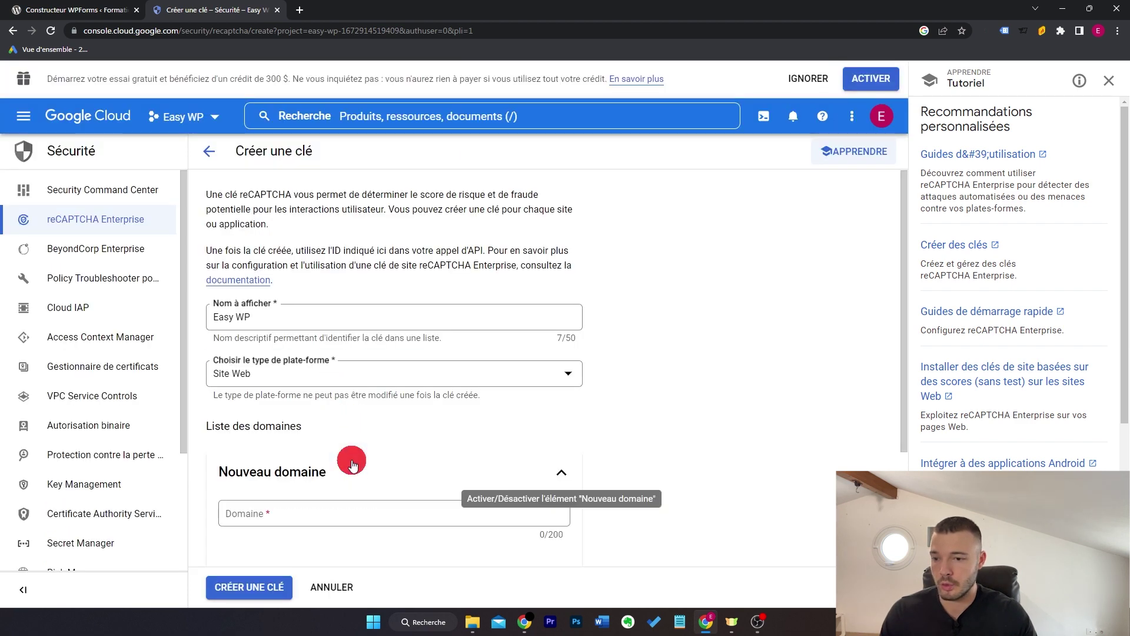
{"action": "scroll", "coordinate": [354, 465], "scroll_direction": "down", "scroll_amount": 3}
{"action": "left_click", "coordinate": [59, 10]}
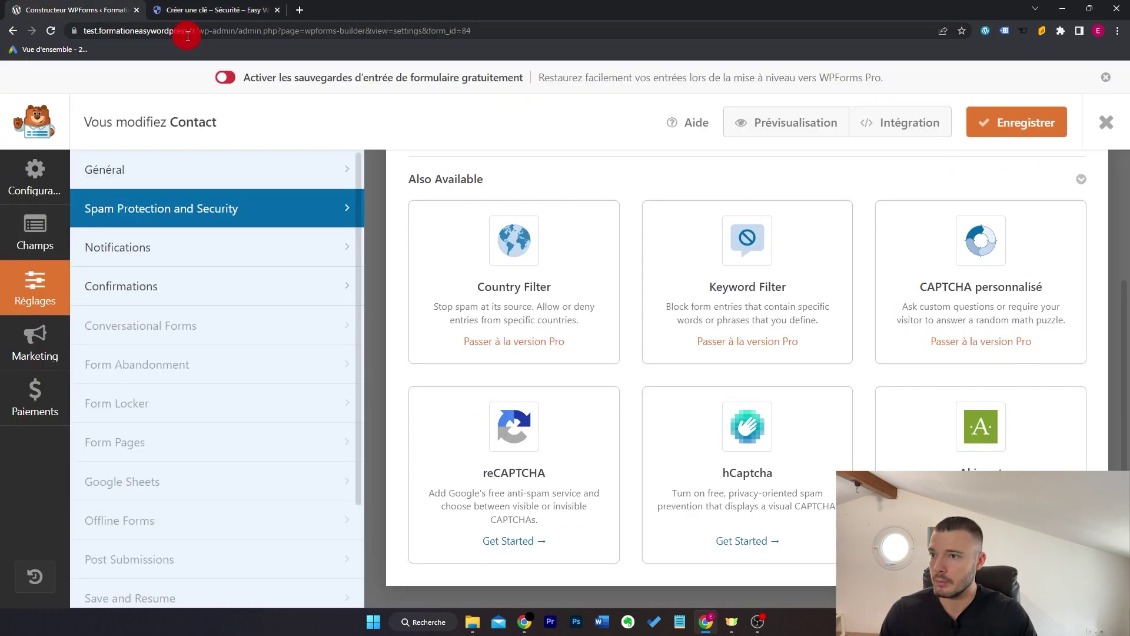
{"action": "left_click_drag", "start_coordinate": [187, 36], "coordinate": [73, 30]}
{"action": "key", "text": "ctrl+c"}
{"action": "left_click", "coordinate": [209, 6]}
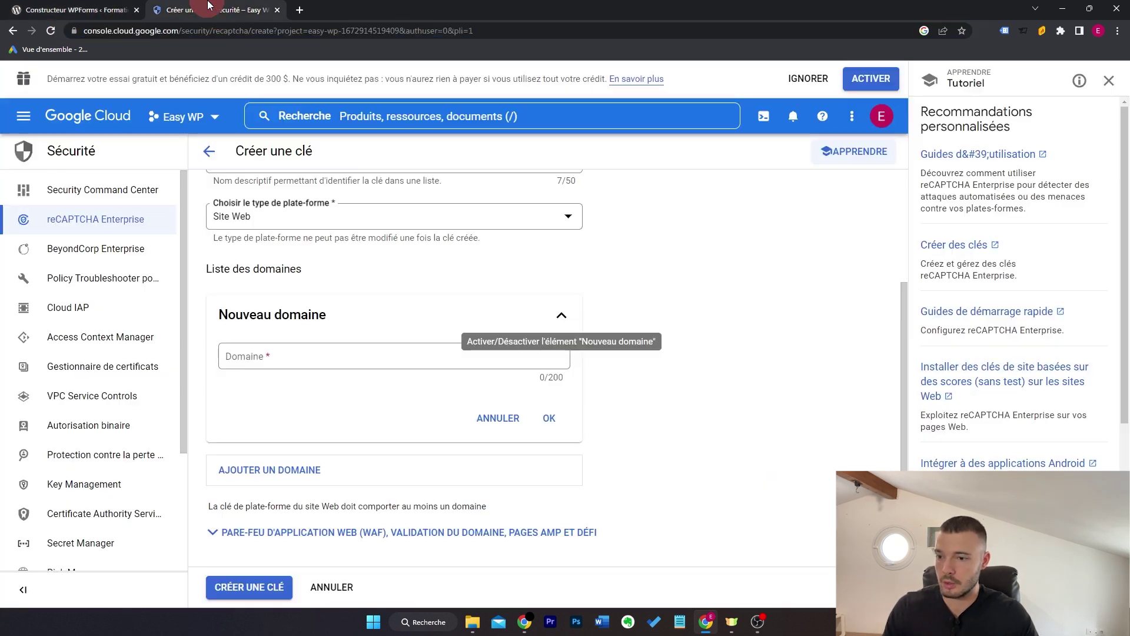
{"action": "left_click", "coordinate": [337, 356]}
{"action": "key", "text": "ctrl+v"}
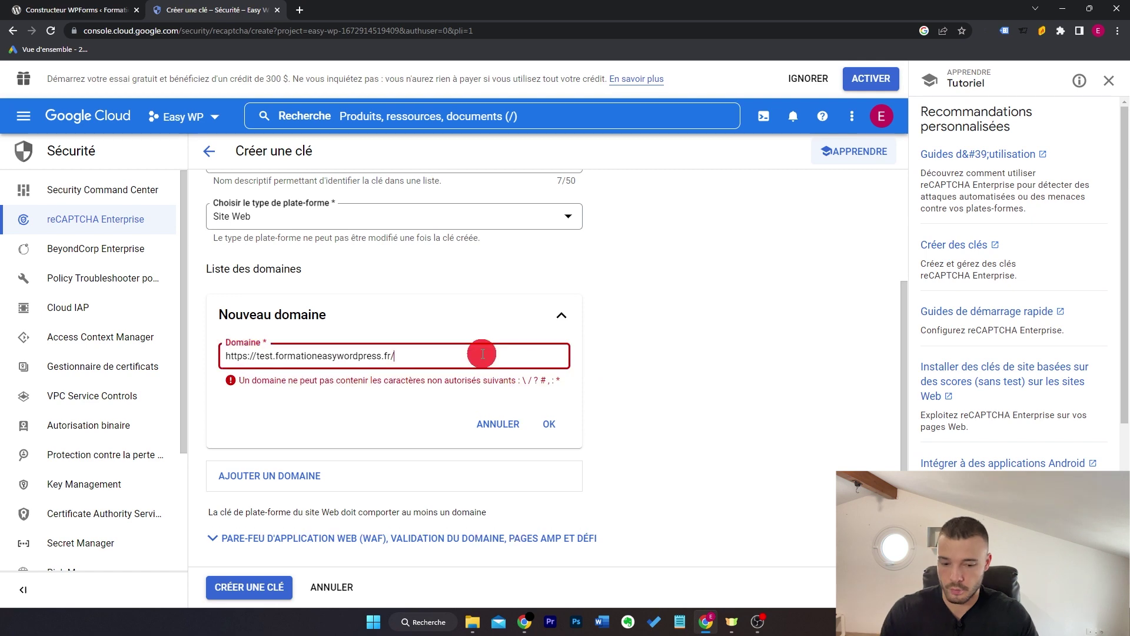
{"action": "key", "text": "BackSpace"}
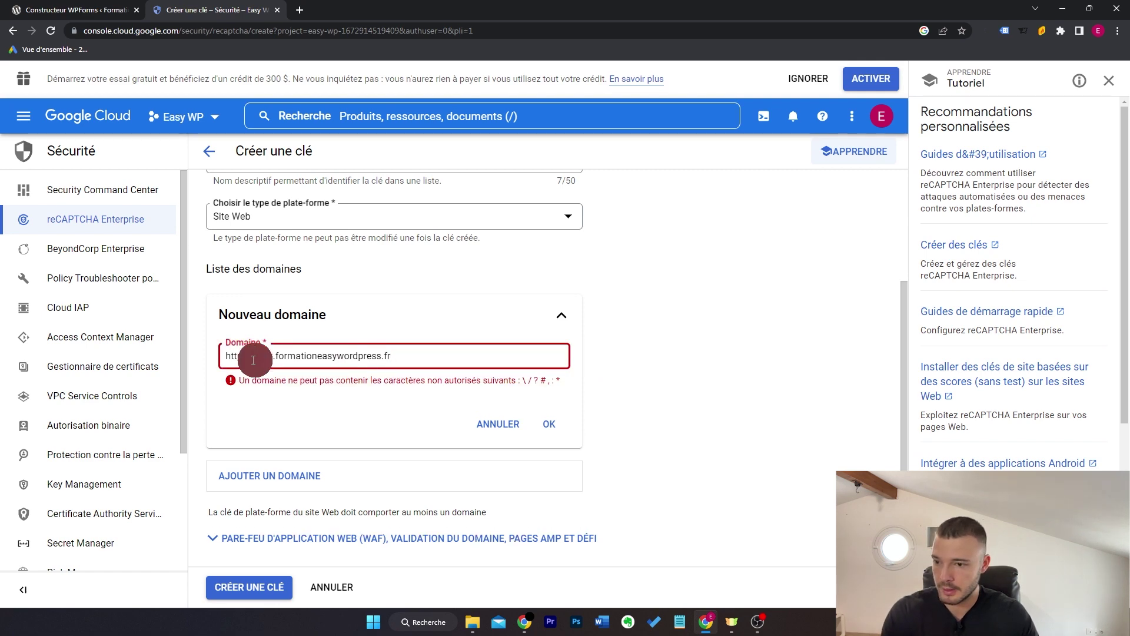
{"action": "left_click_drag", "start_coordinate": [253, 355], "coordinate": [224, 356]}
{"action": "key", "text": "BackSpace"}
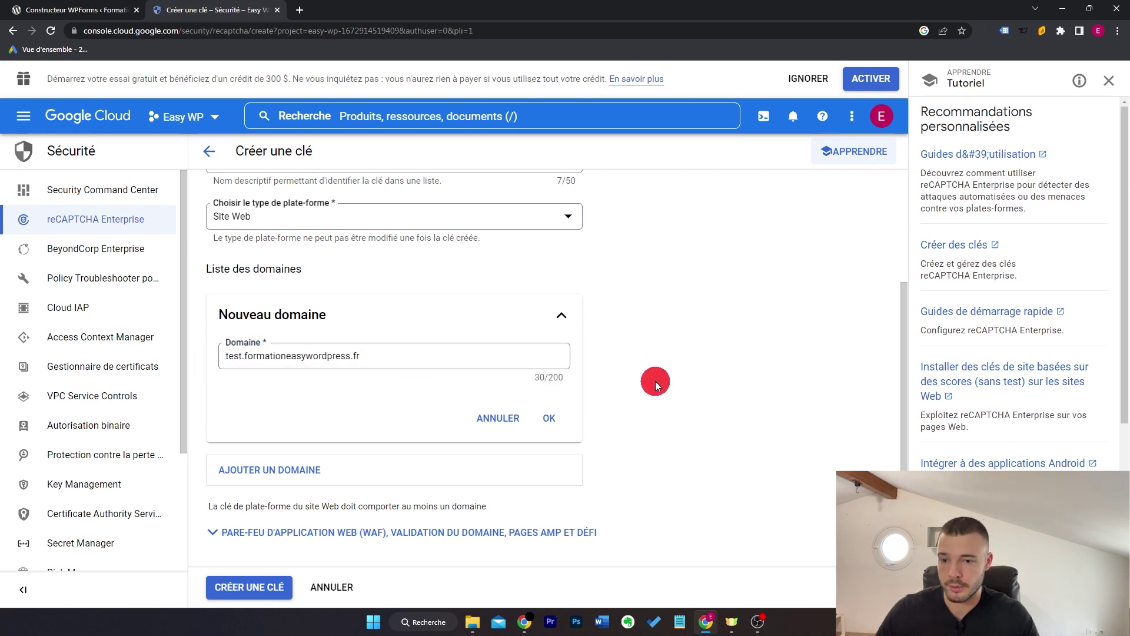
{"action": "left_click", "coordinate": [547, 420]}
{"action": "left_click", "coordinate": [259, 590]}
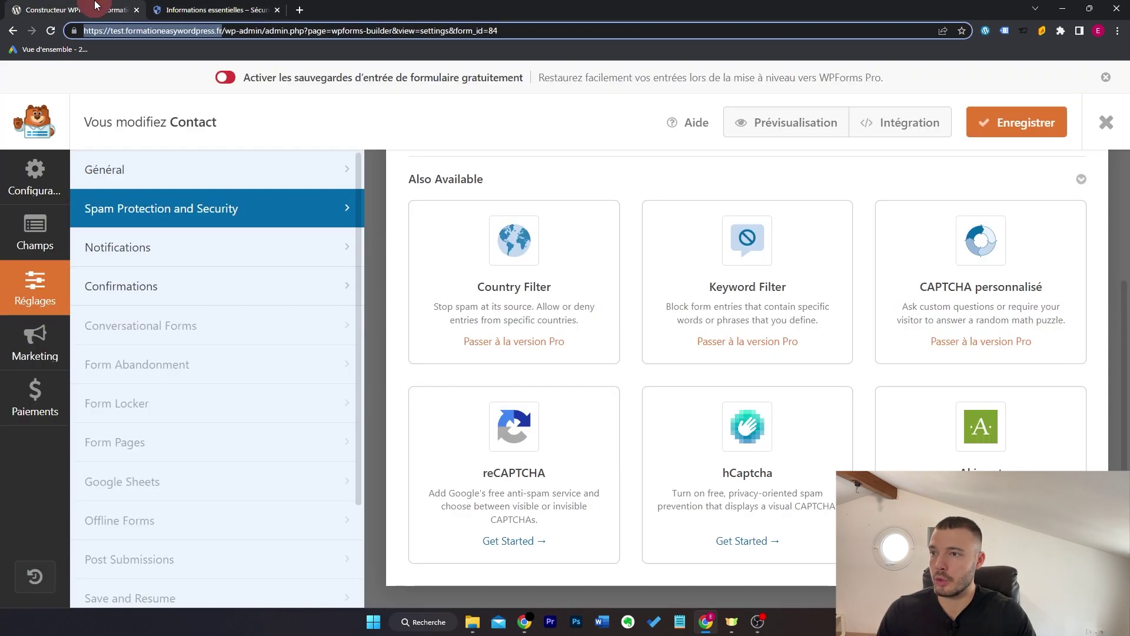
Leave the form builder and set the CAPTCHA service in the WPForms settings to reCAPTCHA with type "reCAPTCHA v3"
{"action": "left_click", "coordinate": [96, 6]}
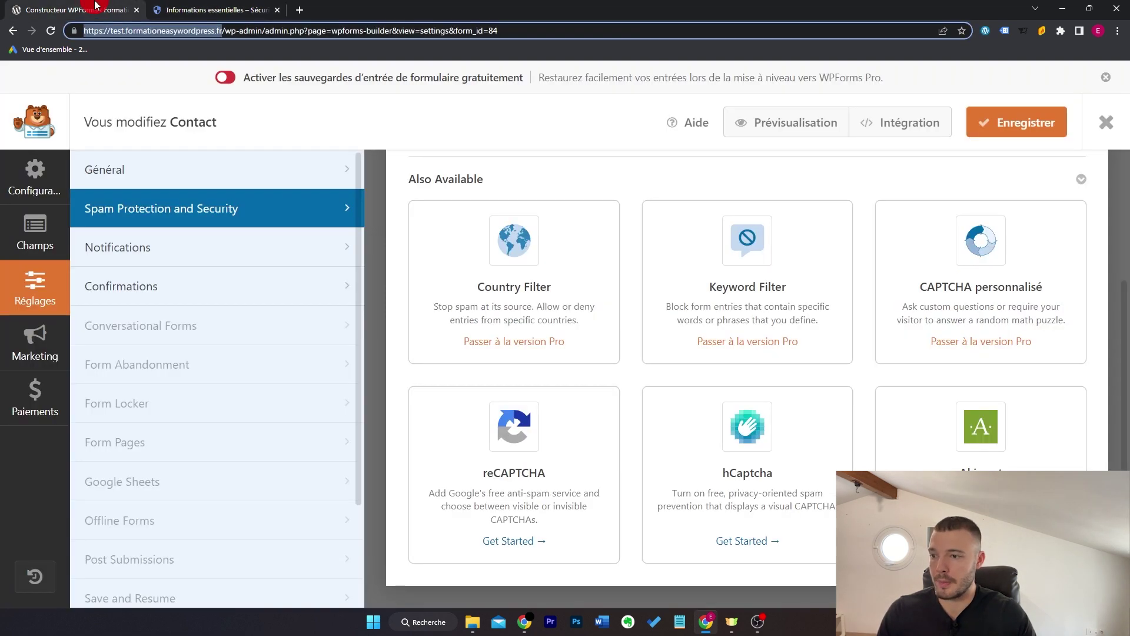
{"action": "left_click", "coordinate": [1105, 122]}
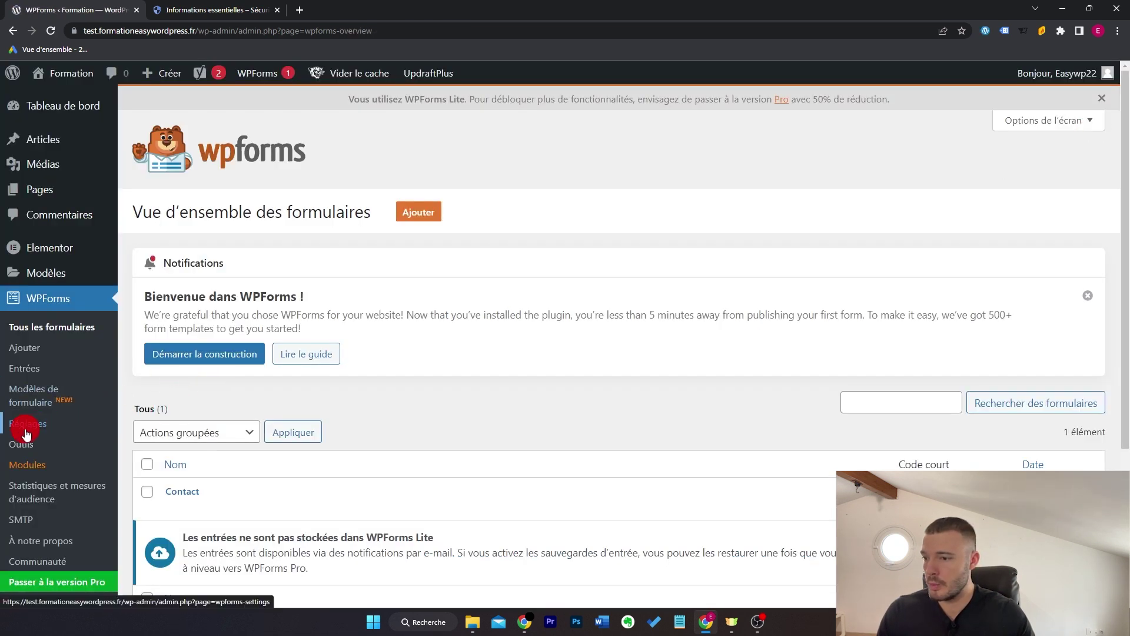
{"action": "left_click", "coordinate": [54, 430]}
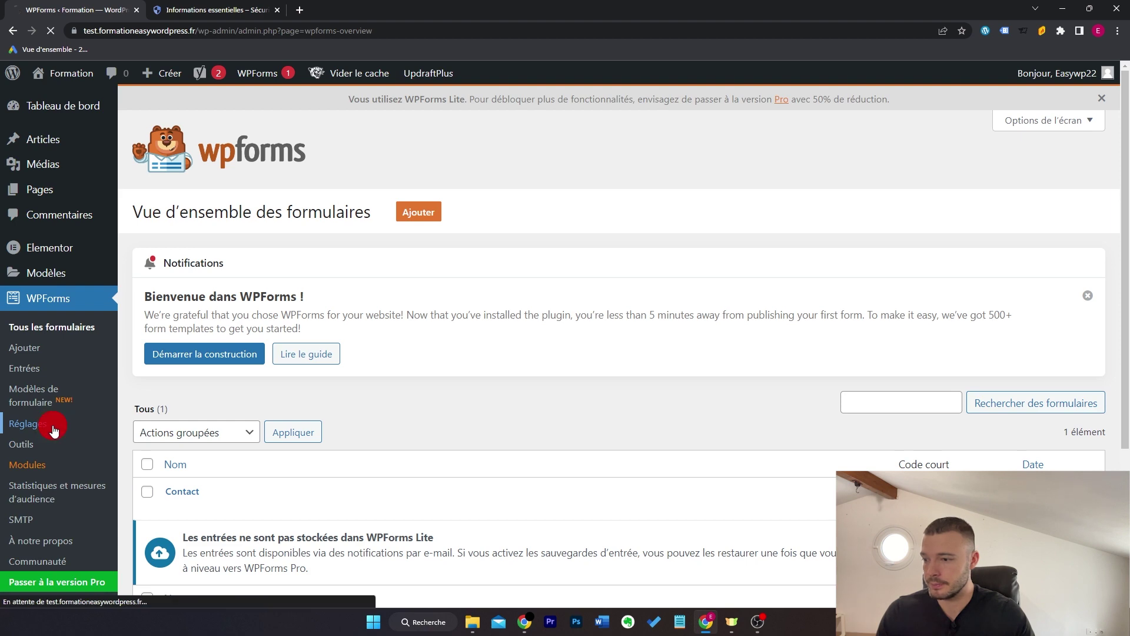
{"action": "left_click", "coordinate": [289, 227]}
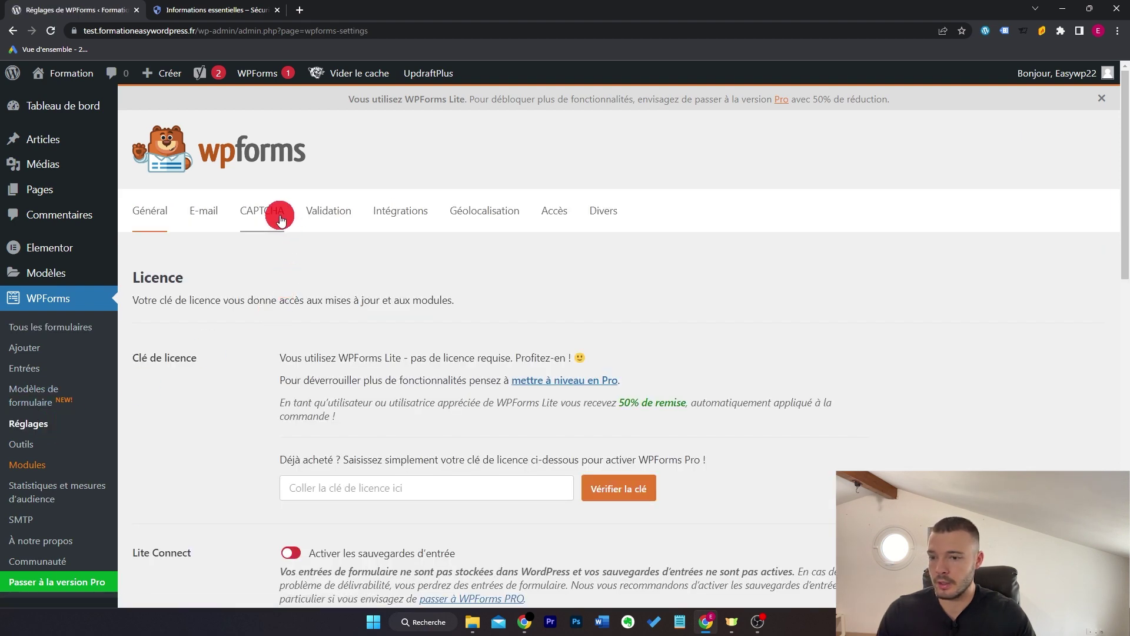
{"action": "scroll", "coordinate": [546, 262], "scroll_direction": "down", "scroll_amount": 3}
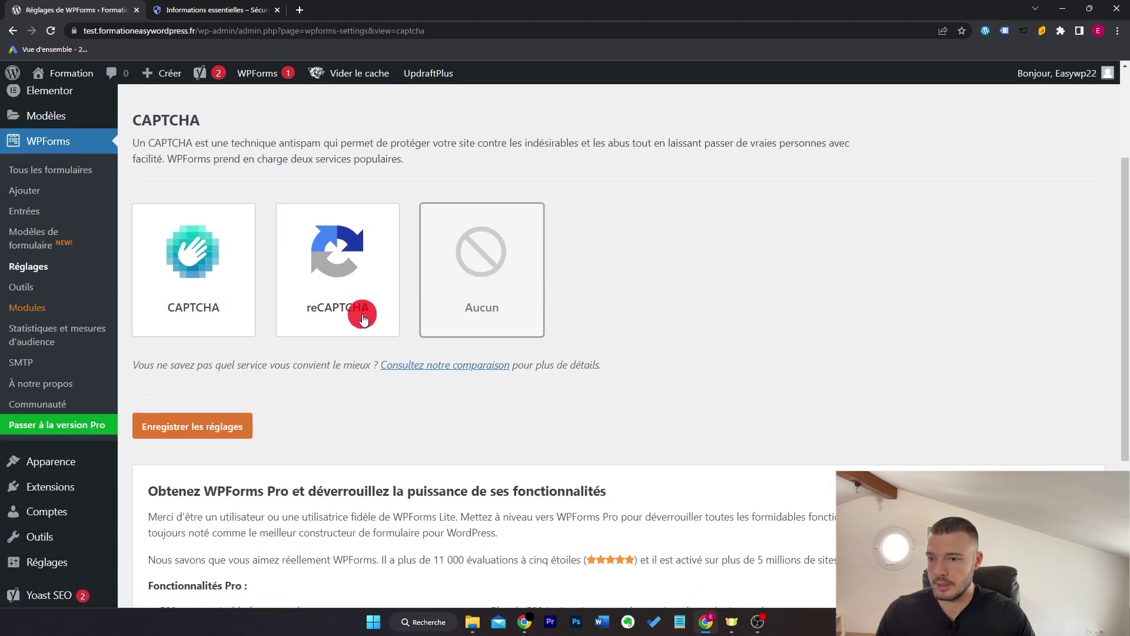
{"action": "left_click", "coordinate": [345, 269]}
{"action": "scroll", "coordinate": [433, 265], "scroll_direction": "down", "scroll_amount": 4}
{"action": "left_click", "coordinate": [589, 354]}
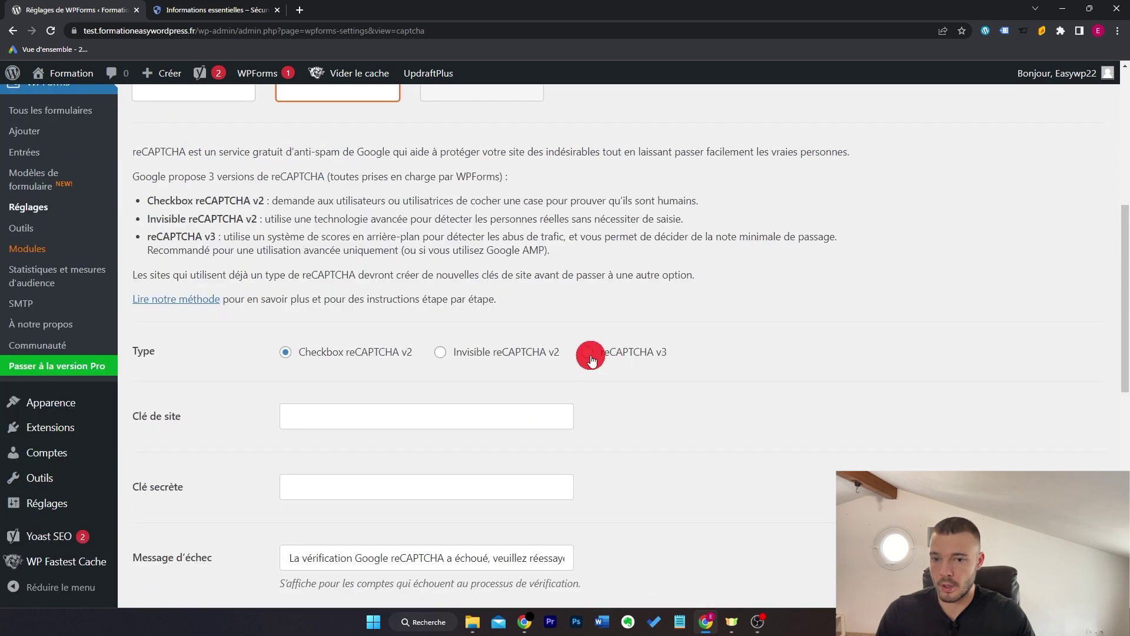
Copy the Easy WP key's ID from Google Cloud into the site key field of the WPForms CAPTCHA settings
{"action": "scroll", "coordinate": [361, 264], "scroll_direction": "down", "scroll_amount": 3}
{"action": "left_click", "coordinate": [361, 264]}
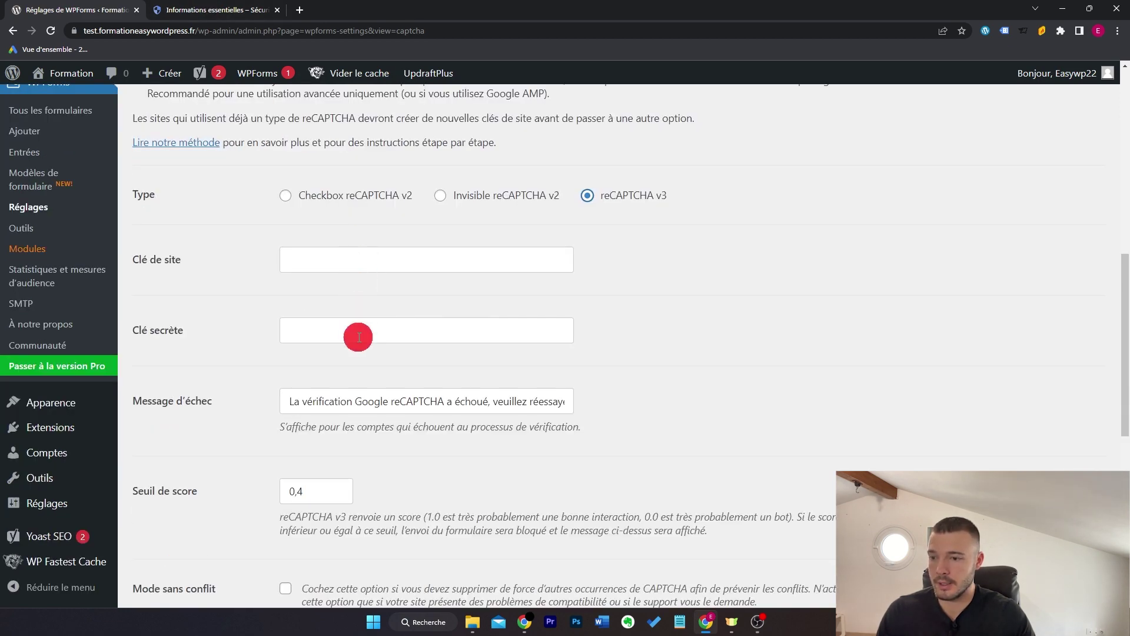
{"action": "left_click", "coordinate": [220, 9]}
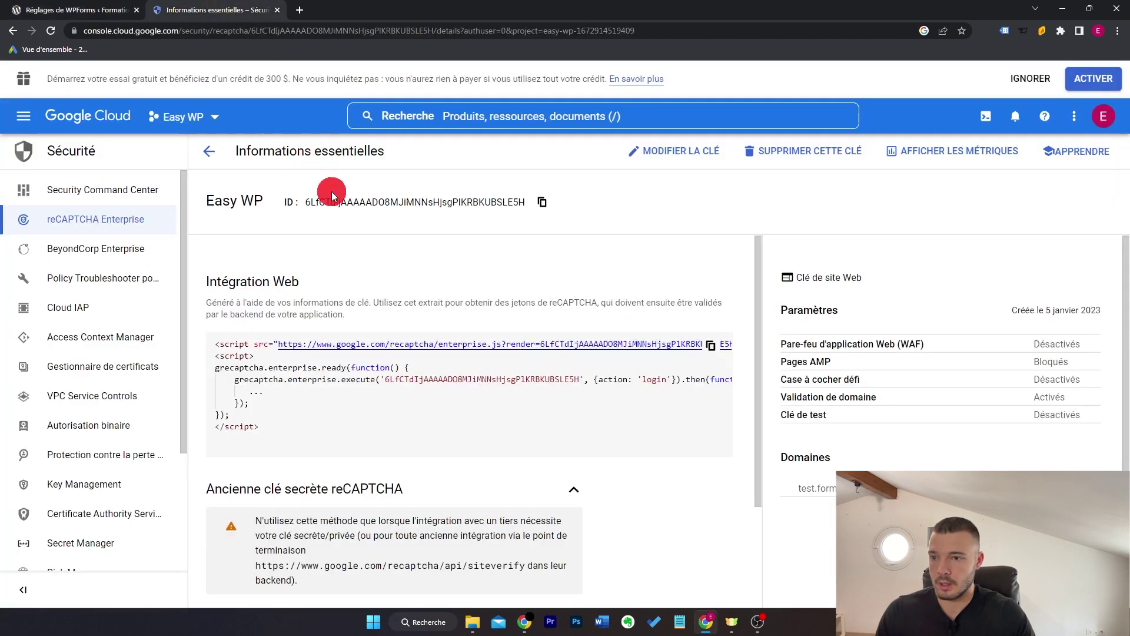
{"action": "left_click", "coordinate": [543, 205]}
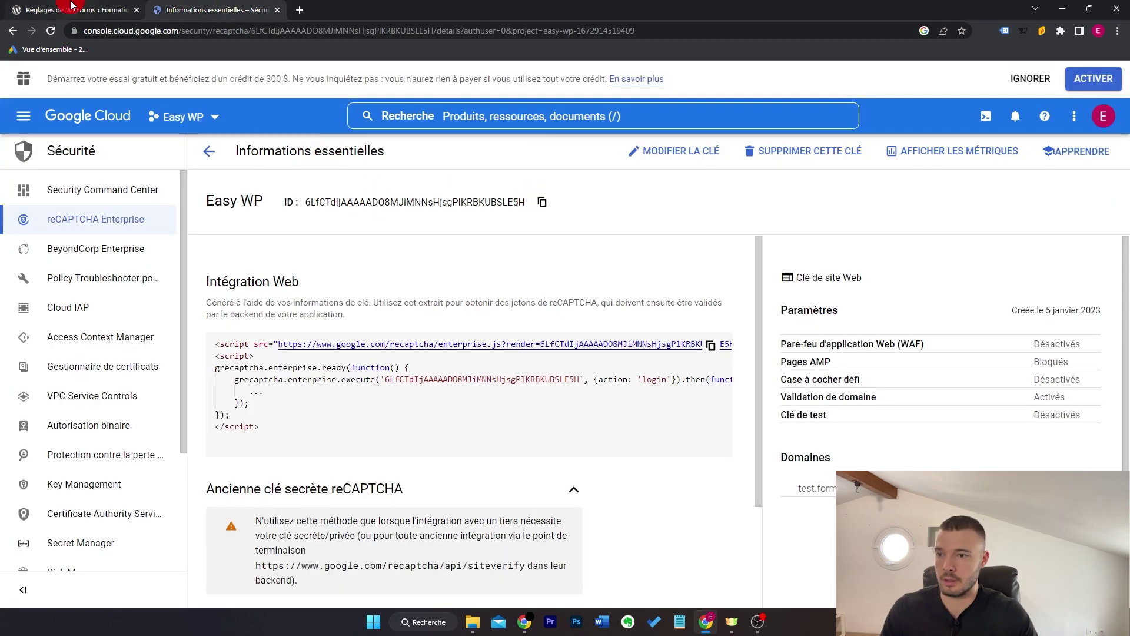
{"action": "left_click", "coordinate": [76, 9]}
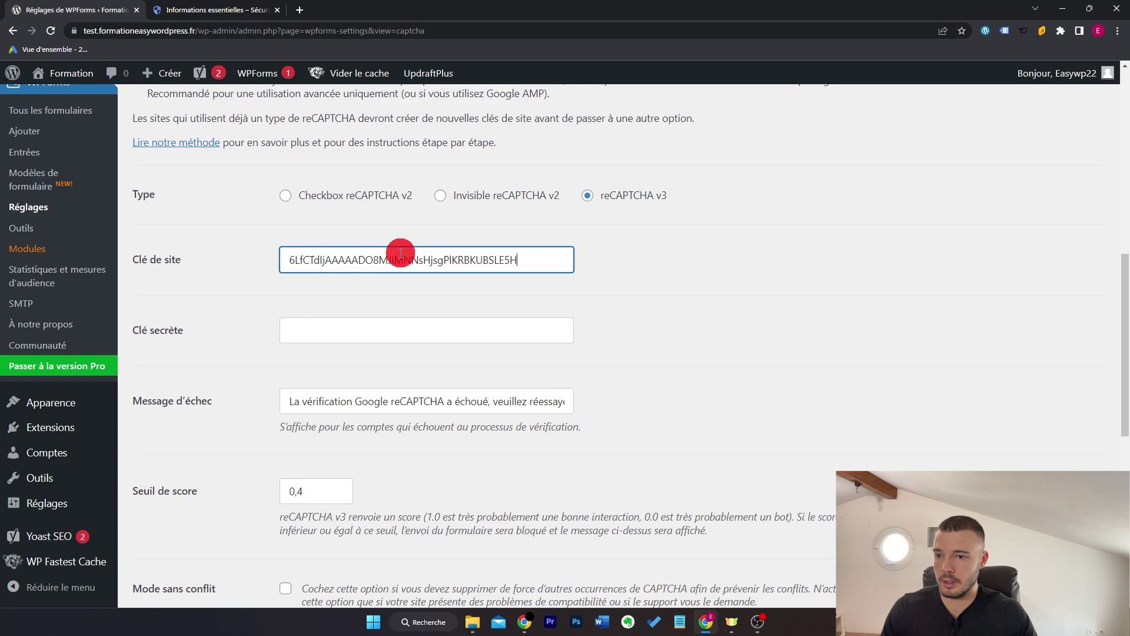
Copy the legacy reCAPTCHA secret key from Google Cloud into the WPForms secret key field and save the CAPTCHA settings
{"action": "left_click", "coordinate": [218, 10]}
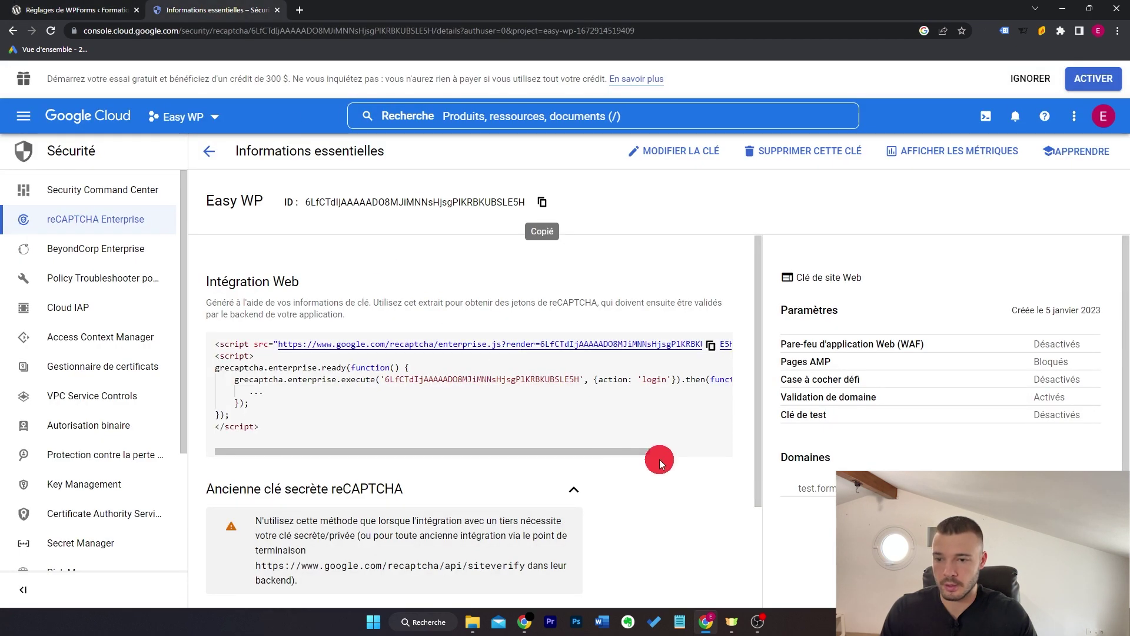
{"action": "scroll", "coordinate": [659, 471], "scroll_direction": "down", "scroll_amount": 2}
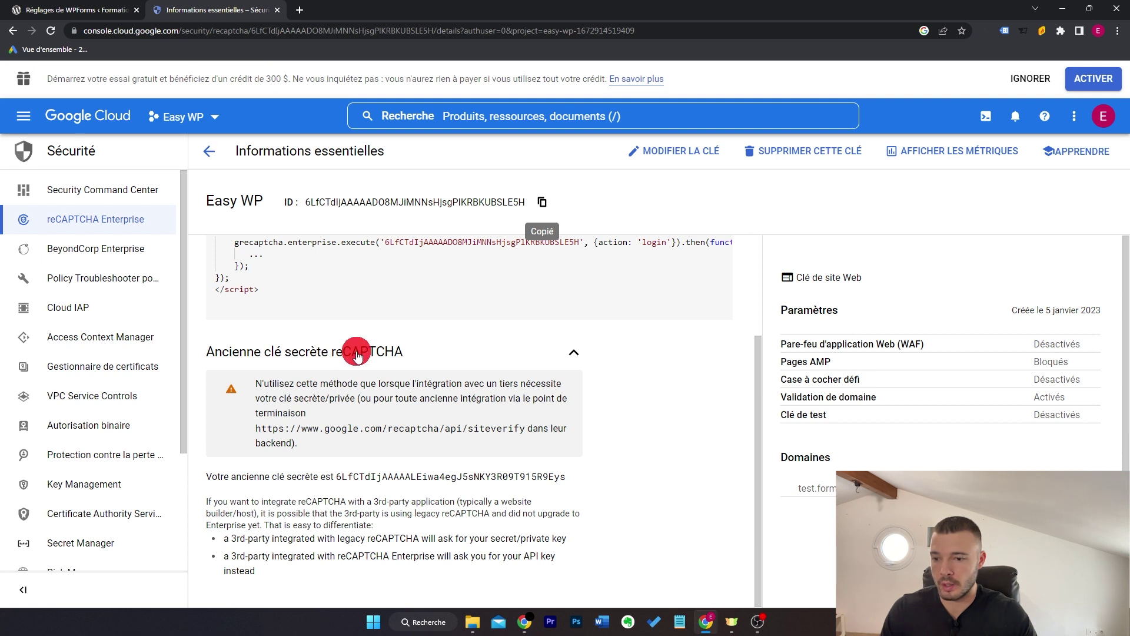
{"action": "left_click_drag", "start_coordinate": [336, 476], "coordinate": [590, 472]}
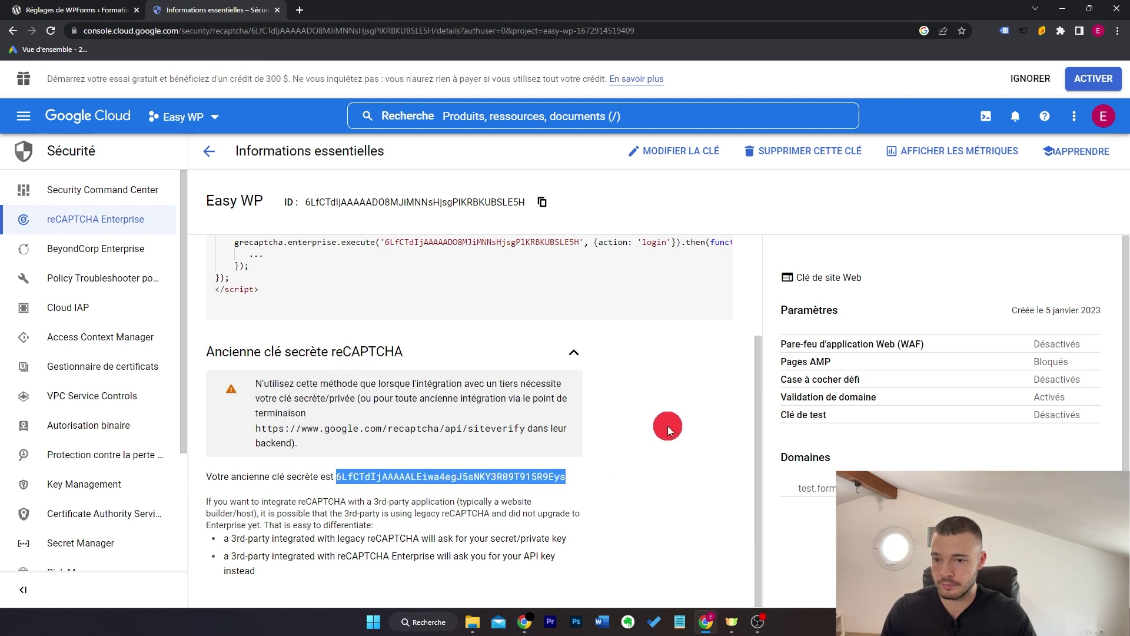
{"action": "key", "text": "ctrl+c"}
{"action": "key", "text": "ctrl+Page_Up"}
{"action": "left_click", "coordinate": [341, 330]}
{"action": "key", "text": "ctrl+v"}
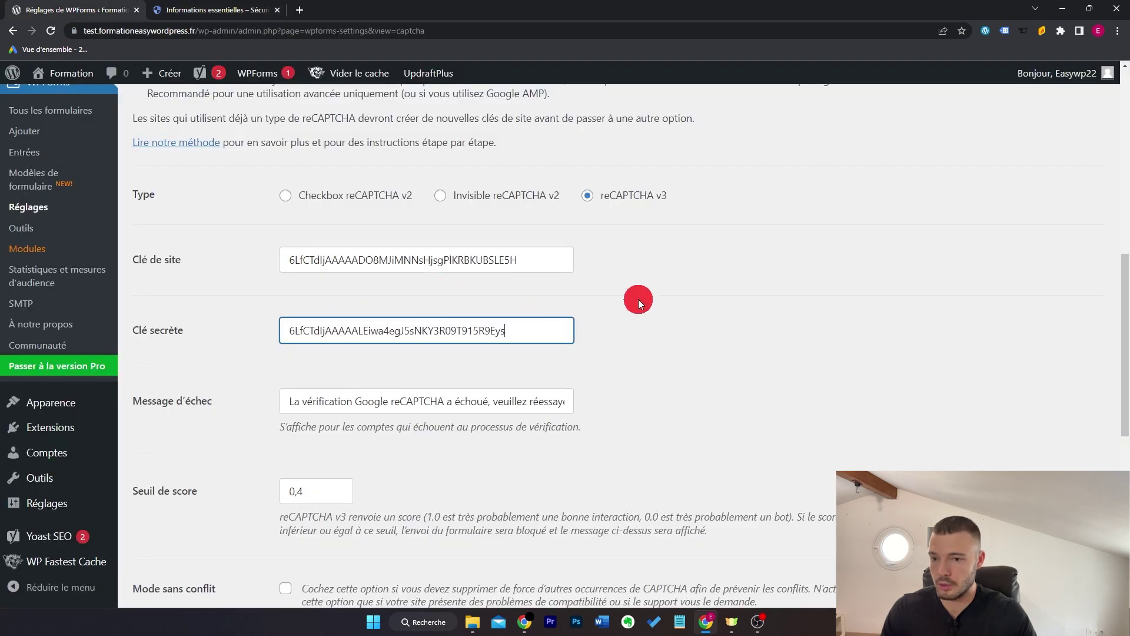
{"action": "left_click", "coordinate": [672, 298]}
{"action": "scroll", "coordinate": [672, 298], "scroll_direction": "down", "scroll_amount": 5}
{"action": "left_click", "coordinate": [223, 353]}
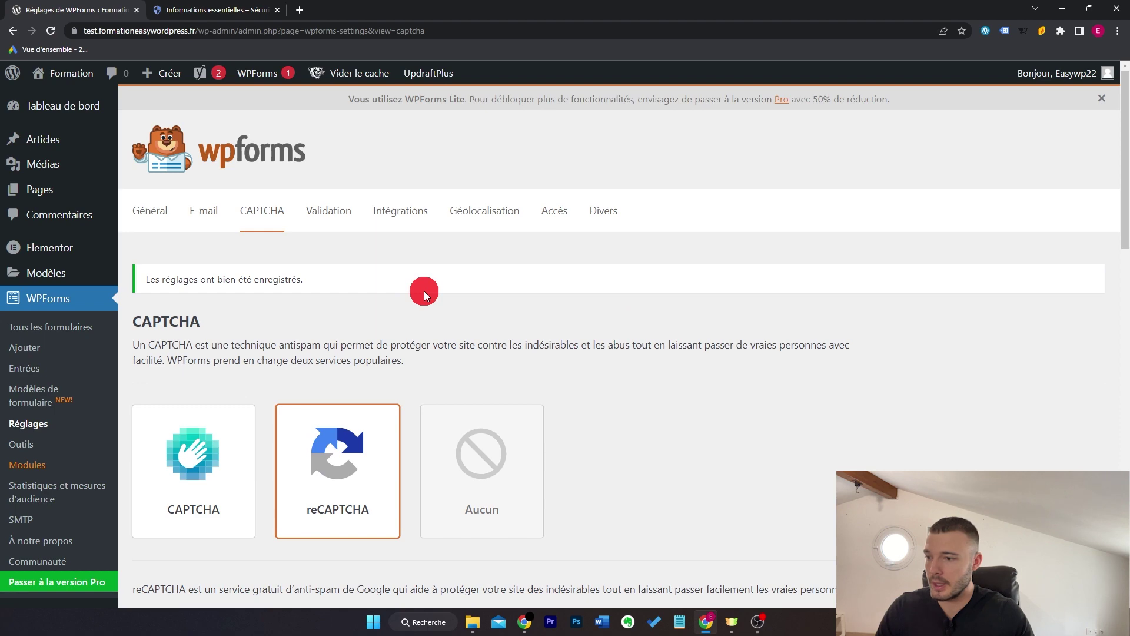
Reopen the Contact form for editing from the list of all forms and enable reCAPTCHA on it
{"action": "left_click", "coordinate": [81, 326]}
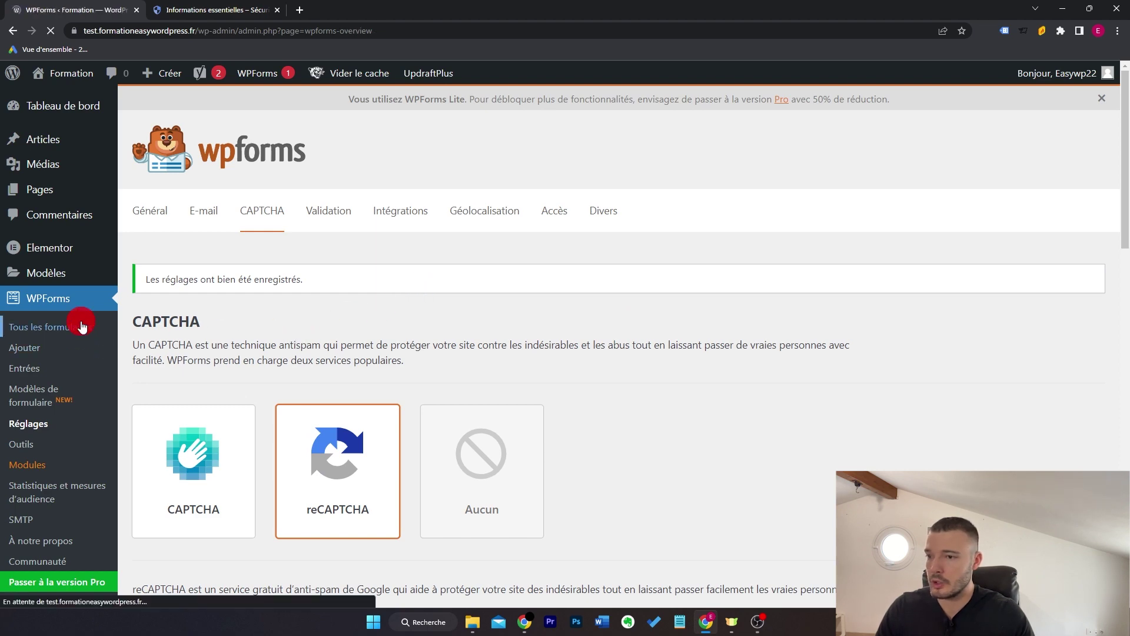
{"action": "scroll", "coordinate": [265, 329], "scroll_direction": "down", "scroll_amount": 3}
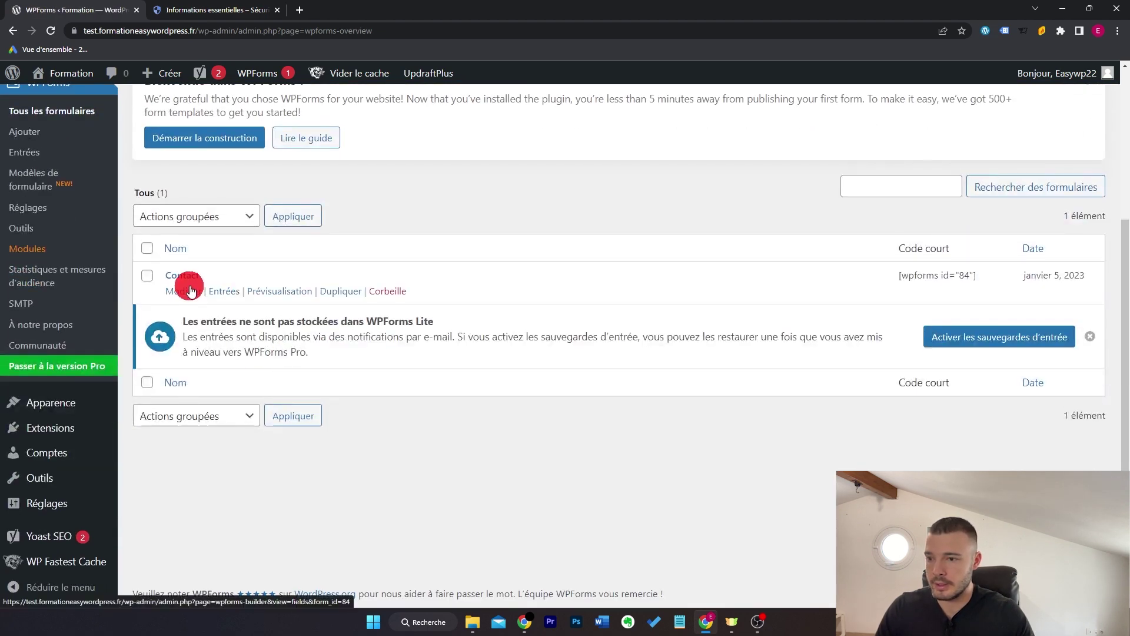
{"action": "left_click", "coordinate": [190, 290]}
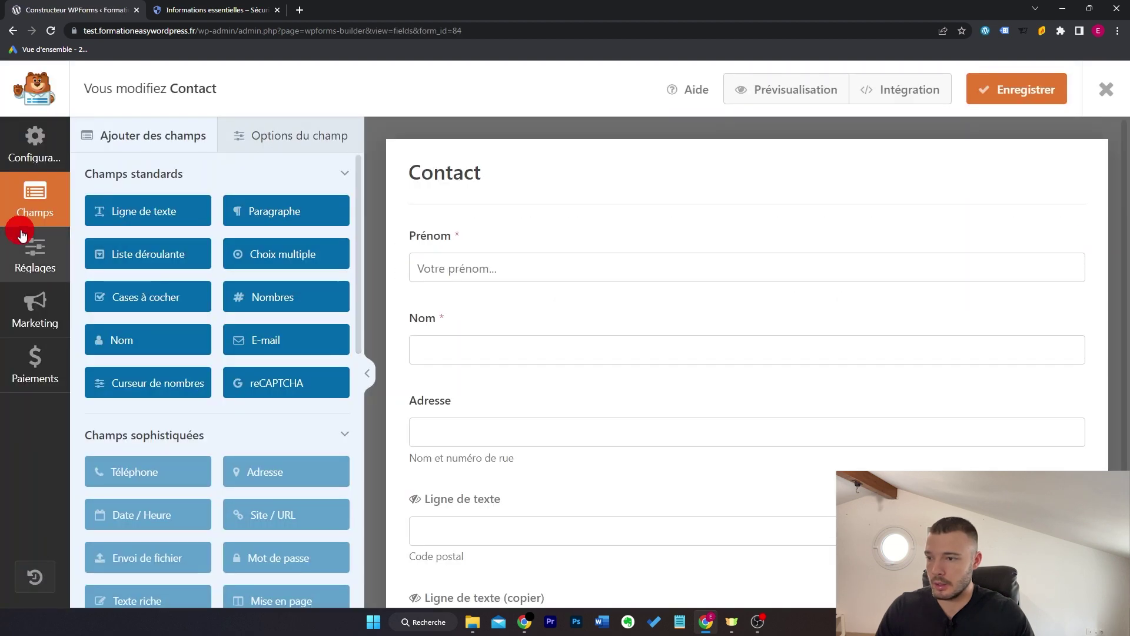
{"action": "scroll", "coordinate": [537, 333], "scroll_direction": "down", "scroll_amount": 3}
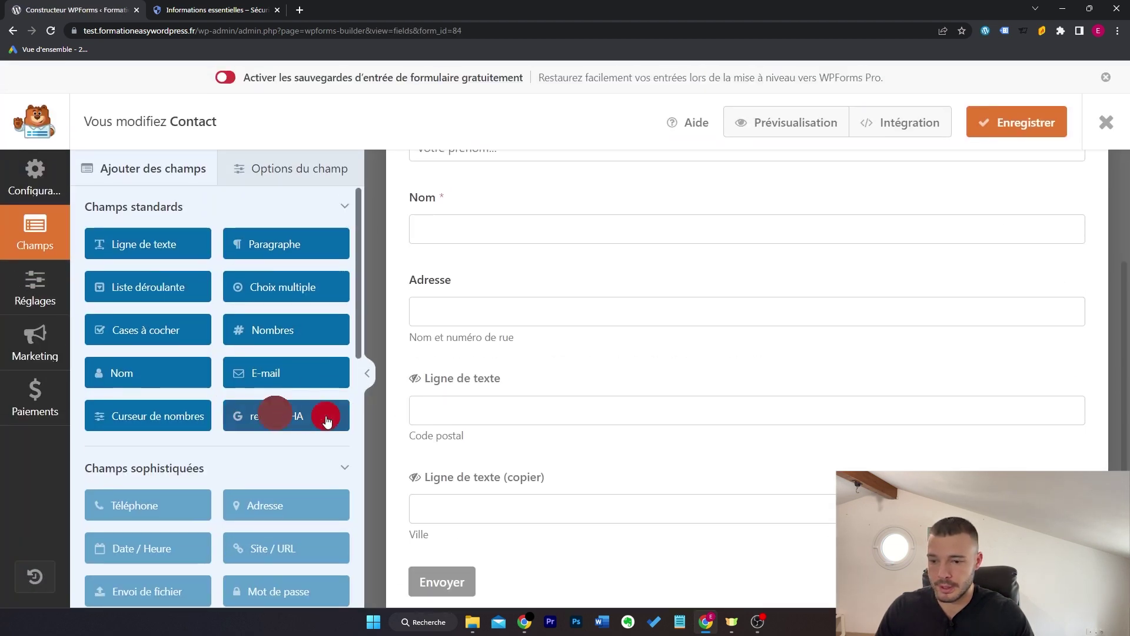
{"action": "left_click", "coordinate": [282, 417]}
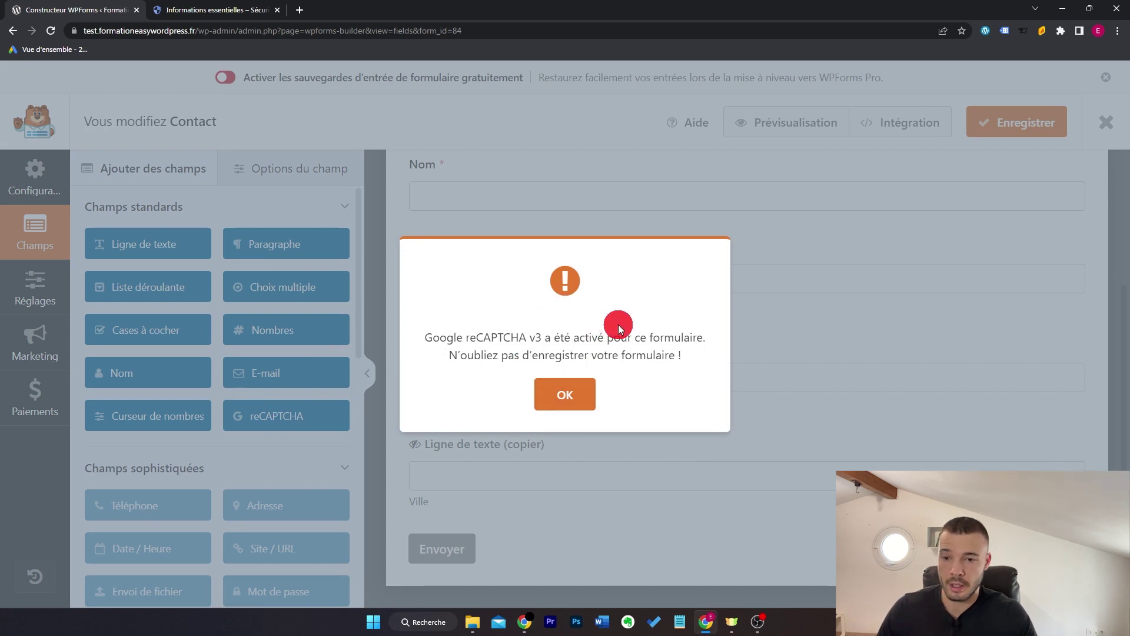
{"action": "left_click", "coordinate": [569, 396]}
Save the Contact form and open its preview
{"action": "left_click", "coordinate": [1042, 131]}
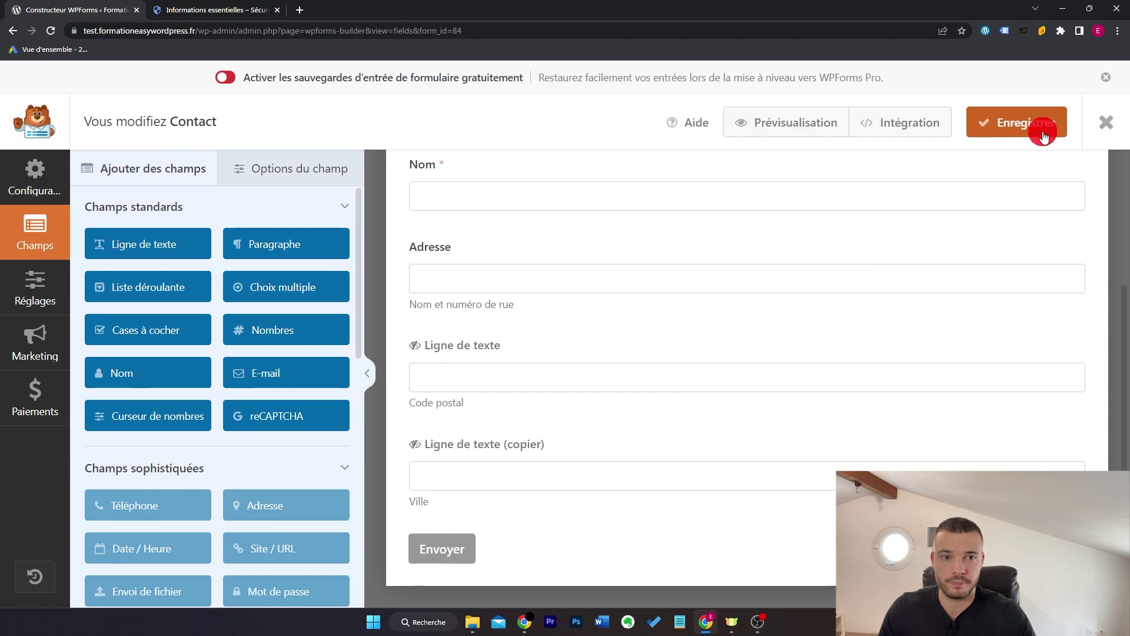
{"action": "left_click", "coordinate": [785, 123]}
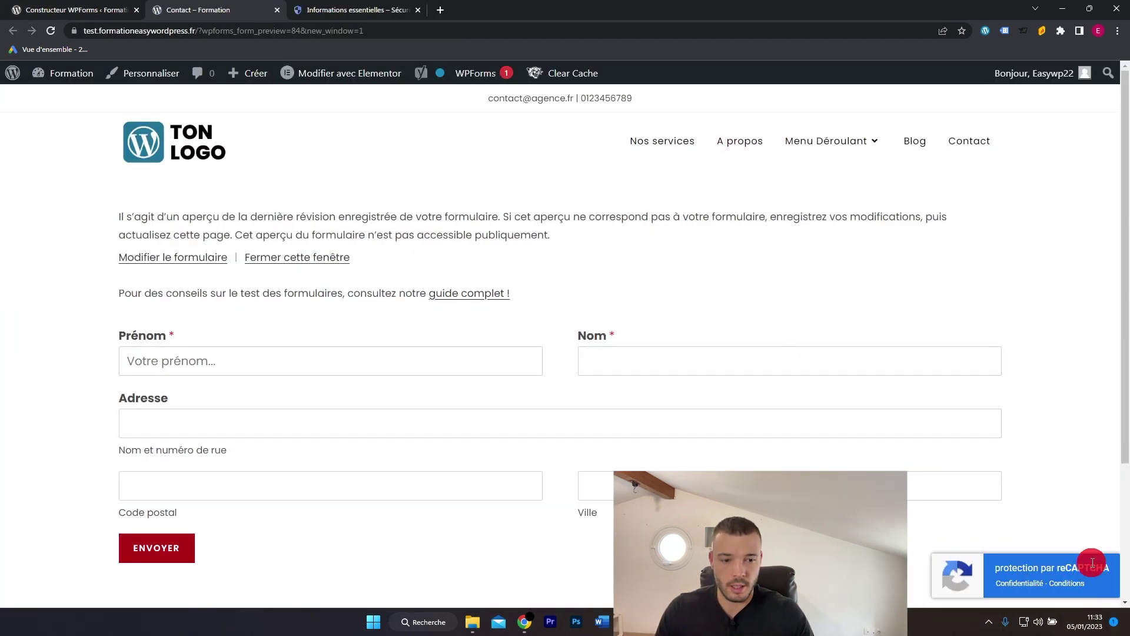
Check the Contact form preview for the reCAPTCHA badge and close the preview
{"action": "scroll", "coordinate": [1089, 554], "scroll_direction": "down", "scroll_amount": 3}
{"action": "scroll", "coordinate": [1107, 561], "scroll_direction": "up", "scroll_amount": 3}
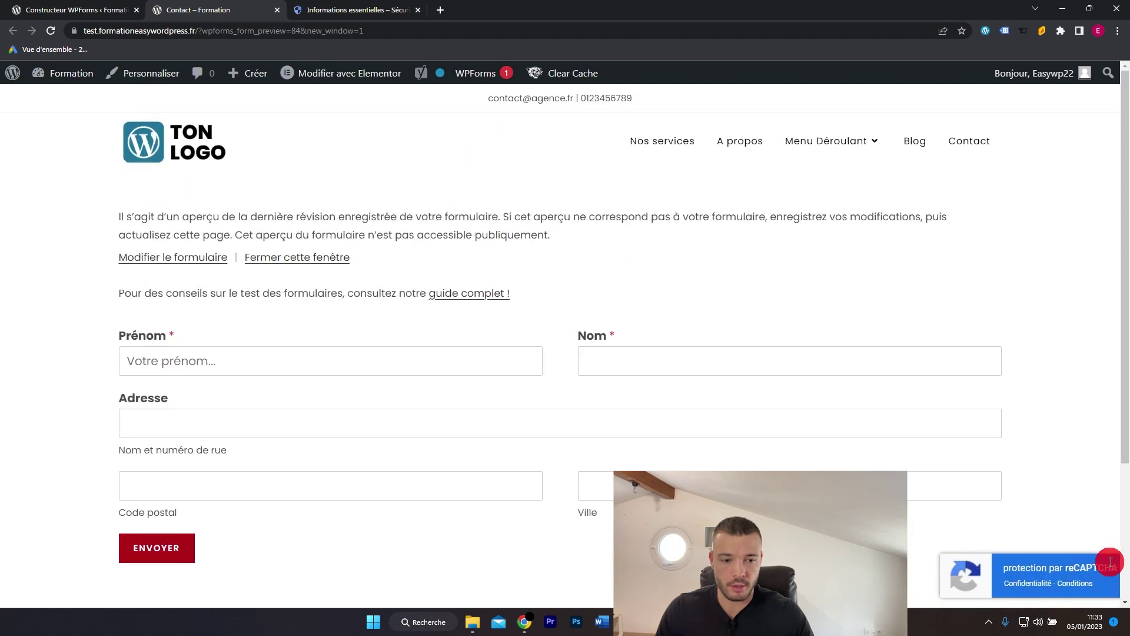
{"action": "key", "text": "ctrl+w"}
{"action": "left_click", "coordinate": [235, 225]}
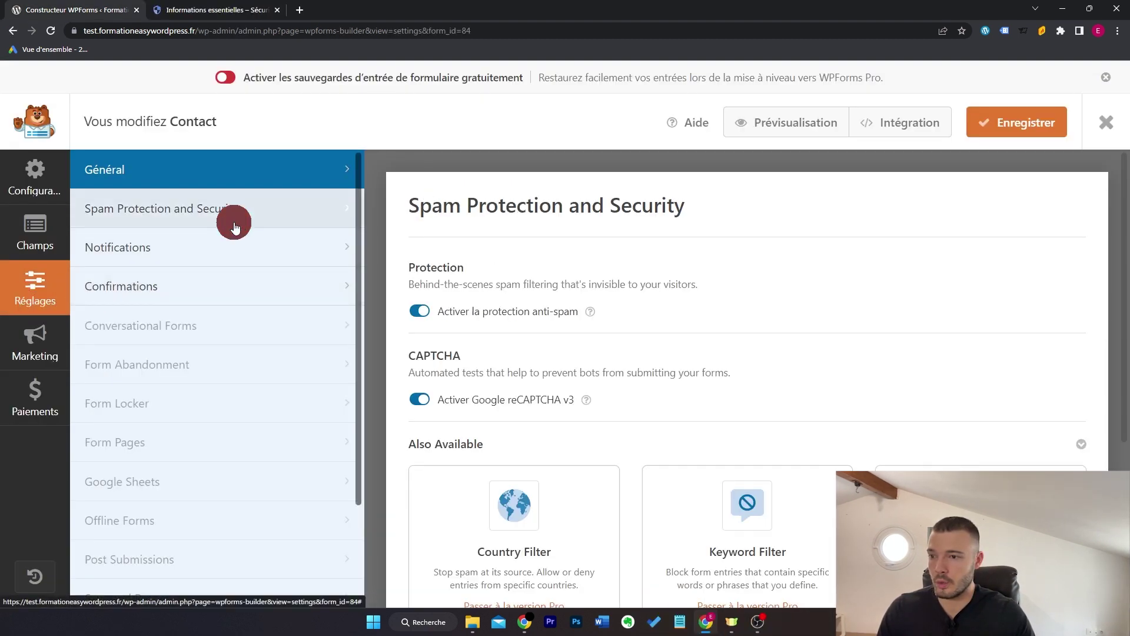
Review the default notification's recipient address, subject line, sender name and sender email in the Contact form's settings
{"action": "left_click", "coordinate": [265, 253]}
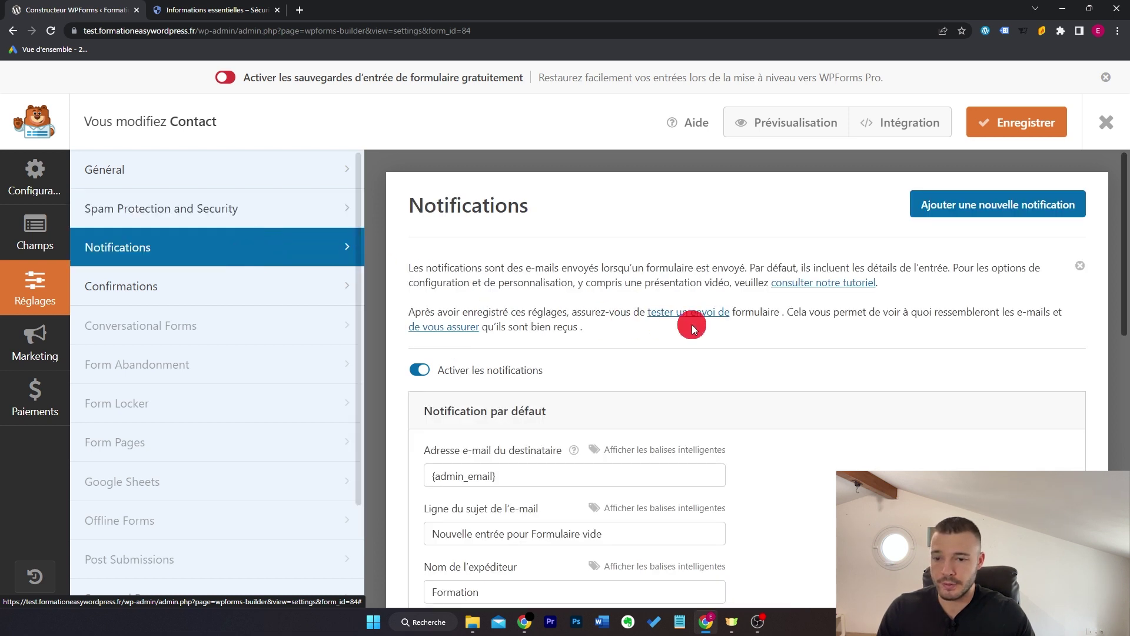
{"action": "scroll", "coordinate": [745, 328], "scroll_direction": "down", "scroll_amount": 3}
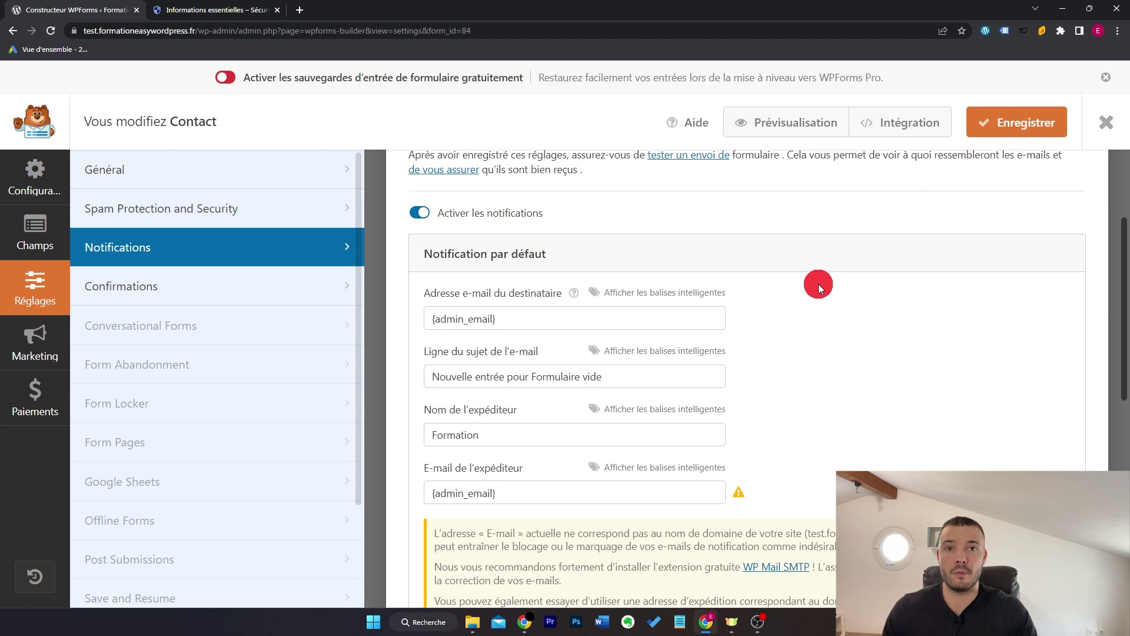
{"action": "scroll", "coordinate": [601, 245], "scroll_direction": "down", "scroll_amount": 1}
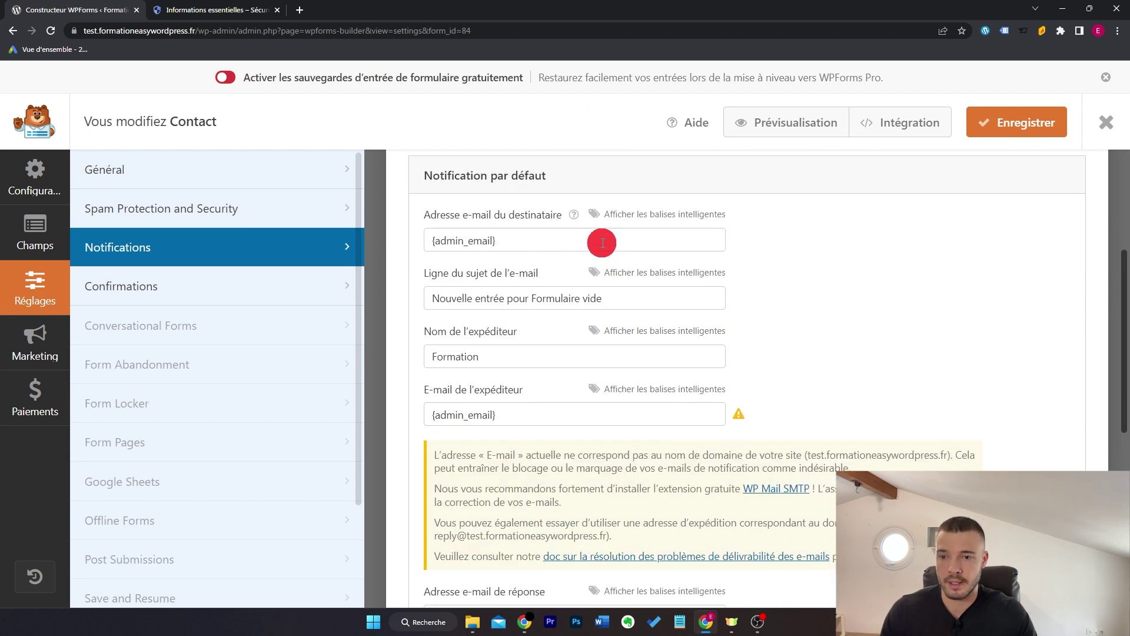
{"action": "left_click", "coordinate": [603, 243]}
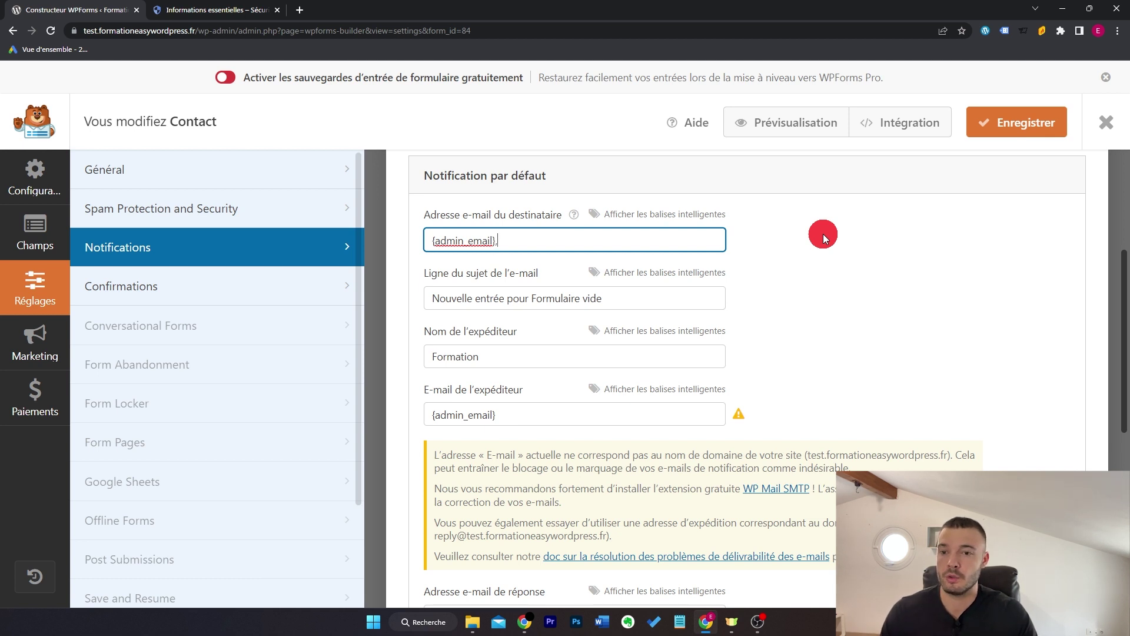
{"action": "left_click_drag", "start_coordinate": [722, 296], "coordinate": [424, 308]}
{"action": "left_click_drag", "start_coordinate": [514, 358], "coordinate": [424, 361]}
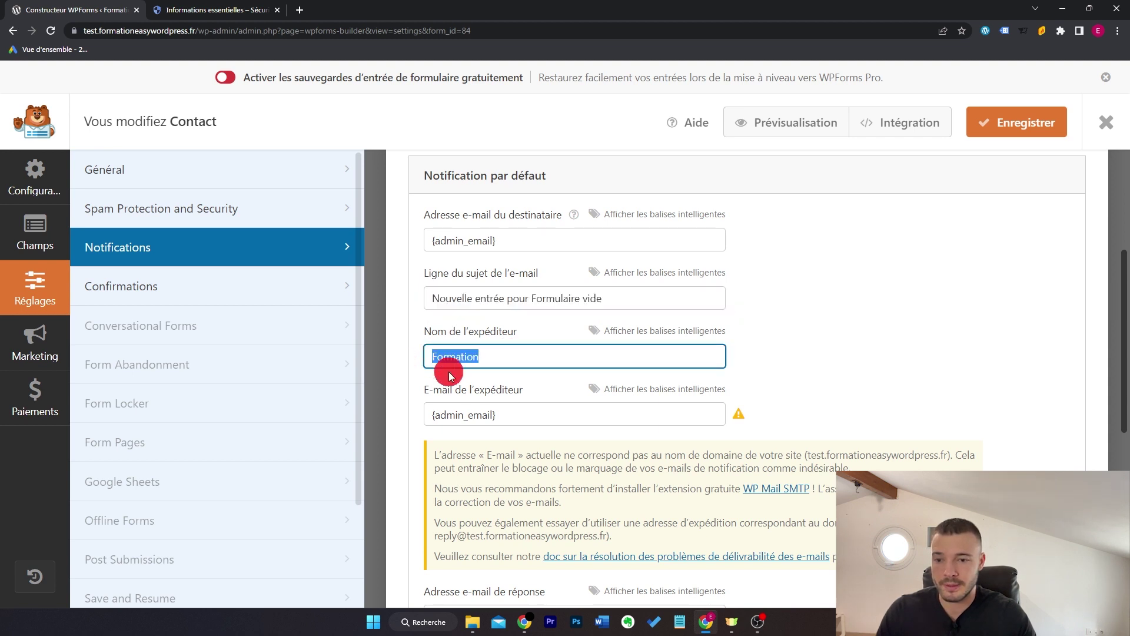
{"action": "left_click_drag", "start_coordinate": [525, 419], "coordinate": [415, 415]}
{"action": "left_click", "coordinate": [865, 348]}
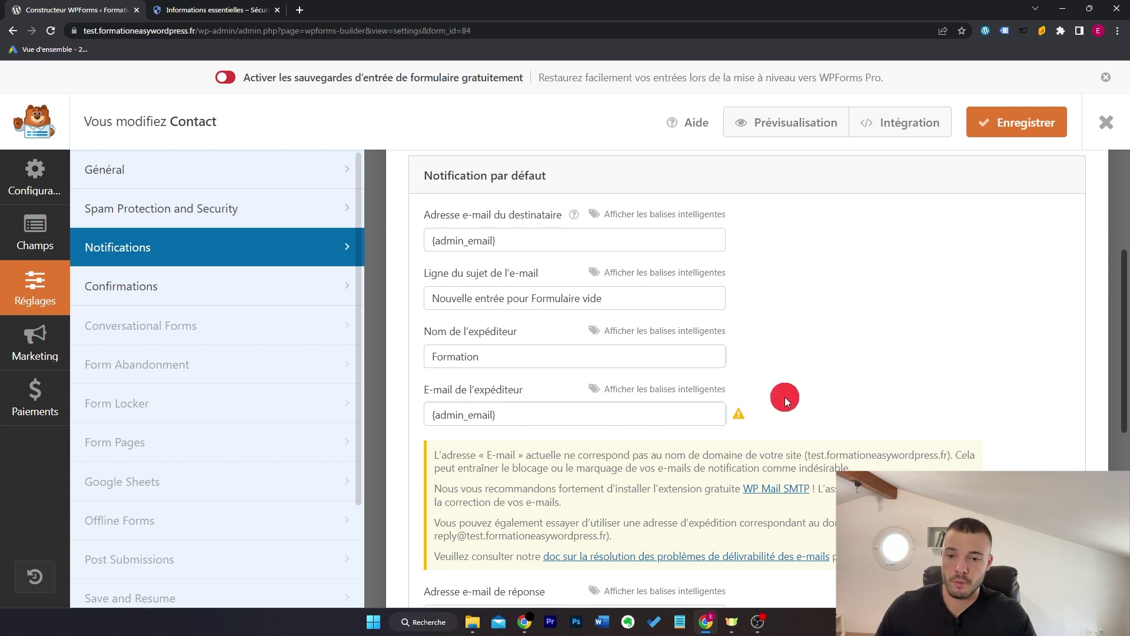
Inspect the notification's email message and the smart tags available for it, and save the form
{"action": "scroll", "coordinate": [790, 400], "scroll_direction": "down", "scroll_amount": 1}
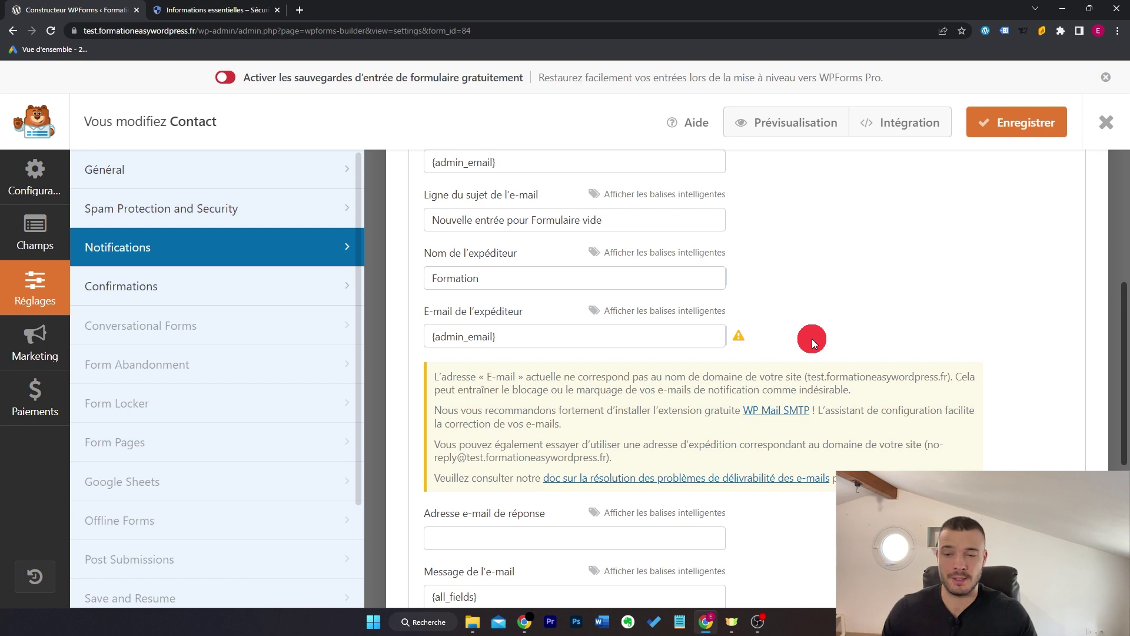
{"action": "scroll", "coordinate": [811, 338], "scroll_direction": "down", "scroll_amount": 5}
{"action": "left_click", "coordinate": [585, 296]}
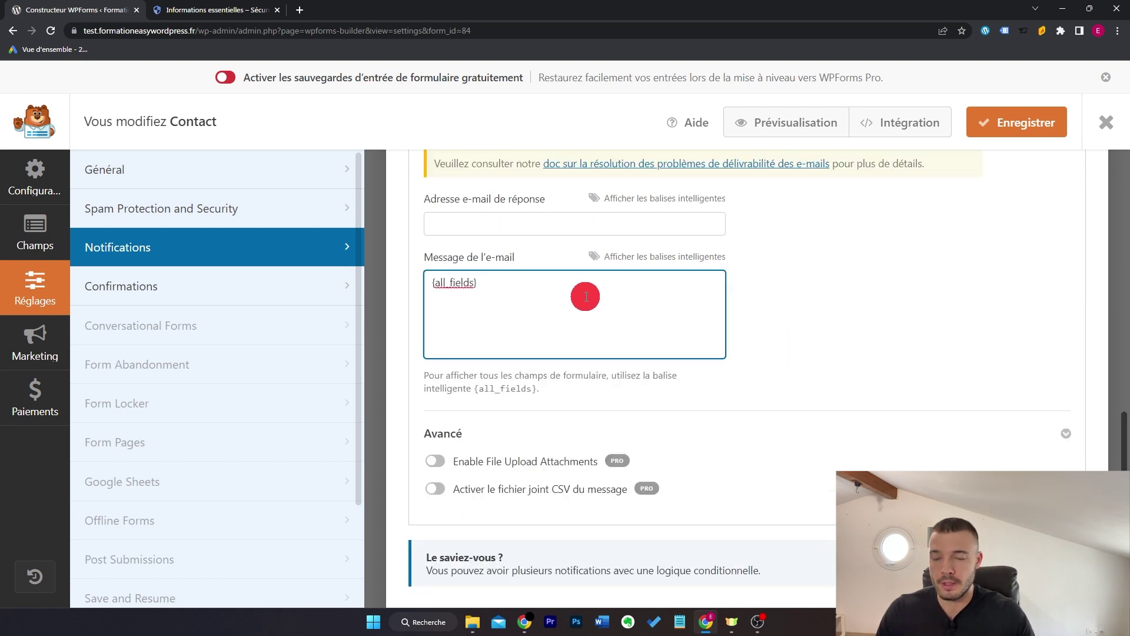
{"action": "left_click_drag", "start_coordinate": [519, 292], "coordinate": [411, 283]}
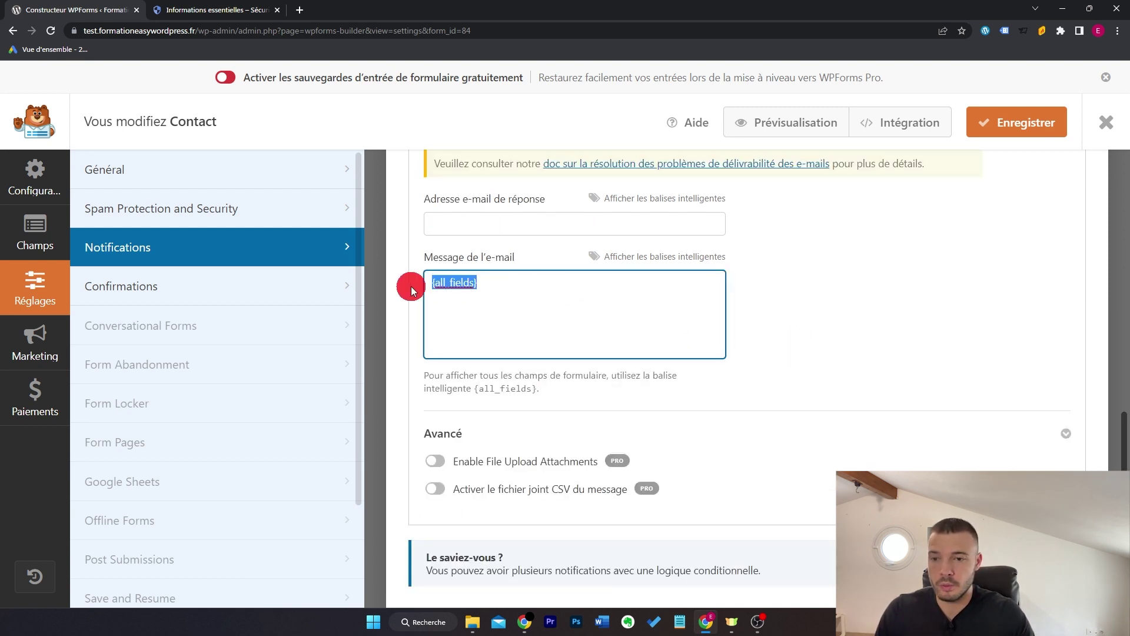
{"action": "left_click", "coordinate": [535, 294]}
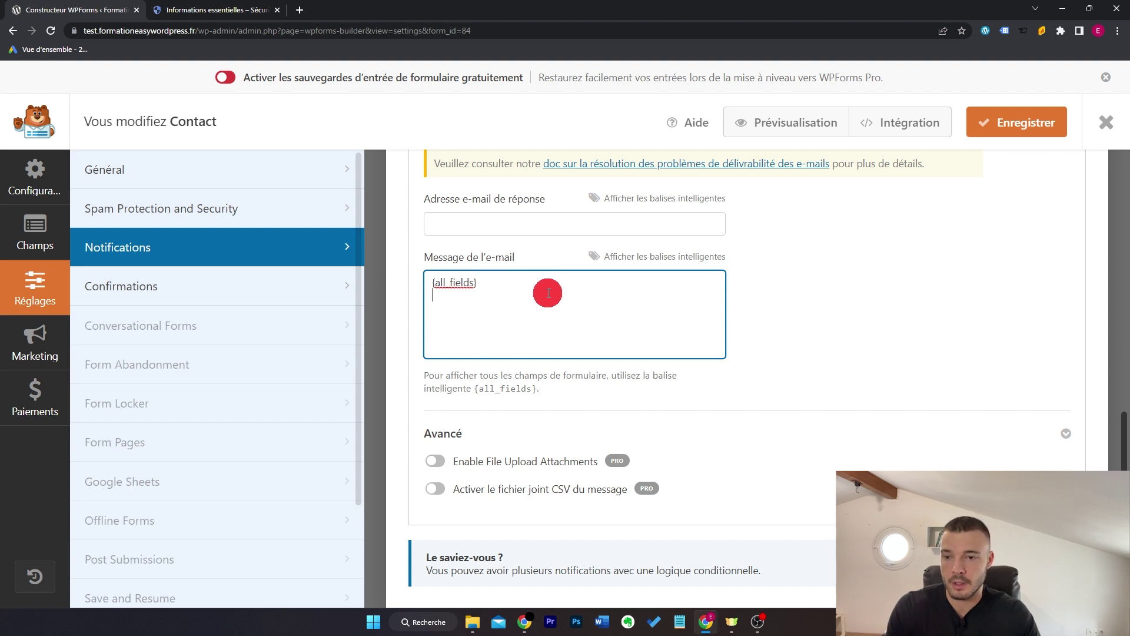
{"action": "left_click", "coordinate": [683, 259]}
{"action": "scroll", "coordinate": [573, 318], "scroll_direction": "down", "scroll_amount": 2}
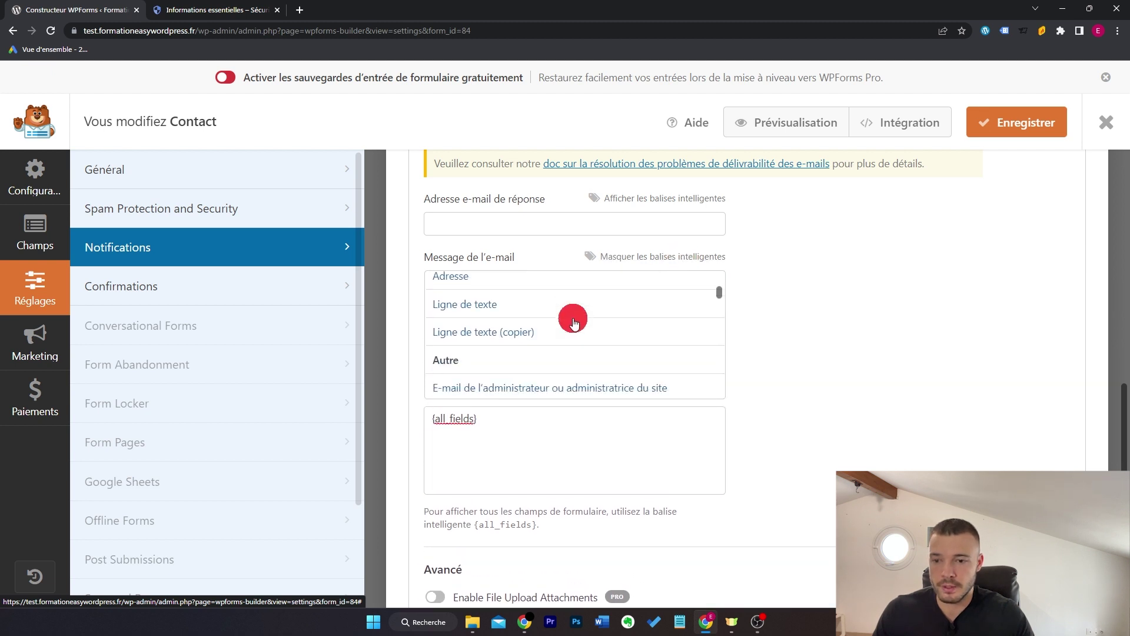
{"action": "scroll", "coordinate": [575, 317], "scroll_direction": "down", "scroll_amount": 3}
{"action": "scroll", "coordinate": [575, 318], "scroll_direction": "up", "scroll_amount": 4}
{"action": "scroll", "coordinate": [575, 318], "scroll_direction": "down", "scroll_amount": 3}
{"action": "left_click", "coordinate": [815, 320]}
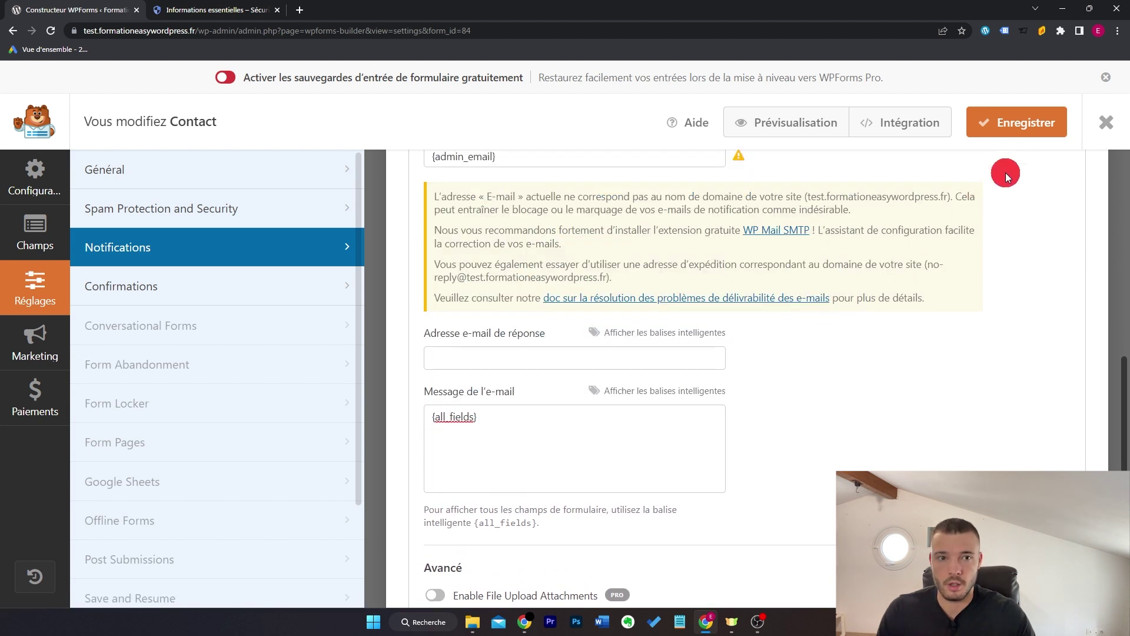
{"action": "left_click", "coordinate": [1029, 123]}
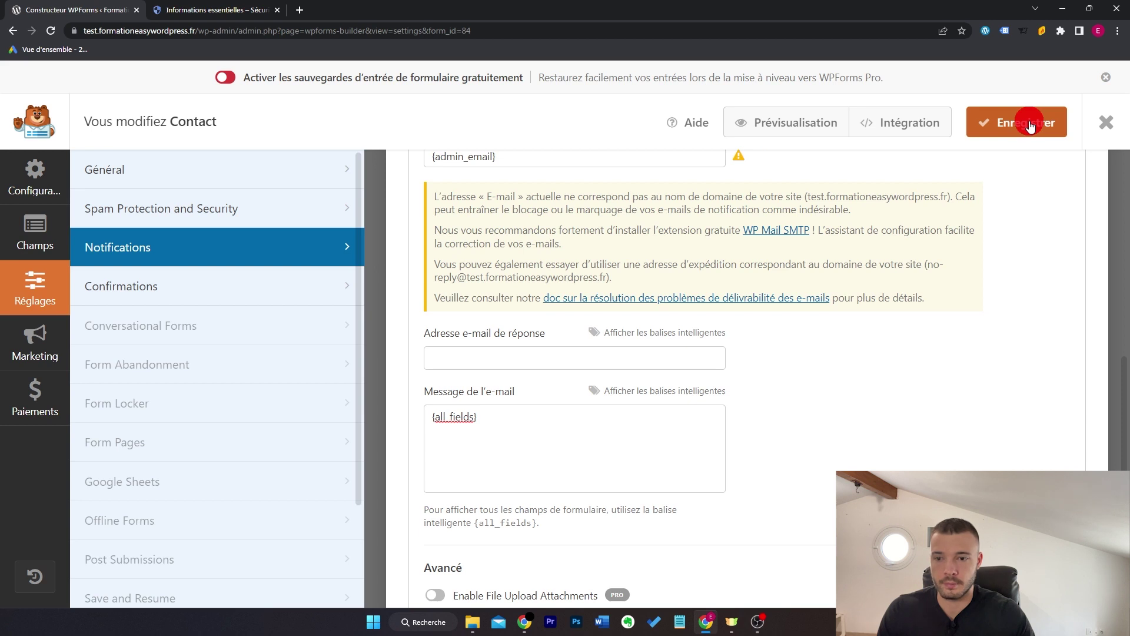
Open the Contact form's confirmation settings and review the default confirmation message
{"action": "left_click", "coordinate": [312, 293]}
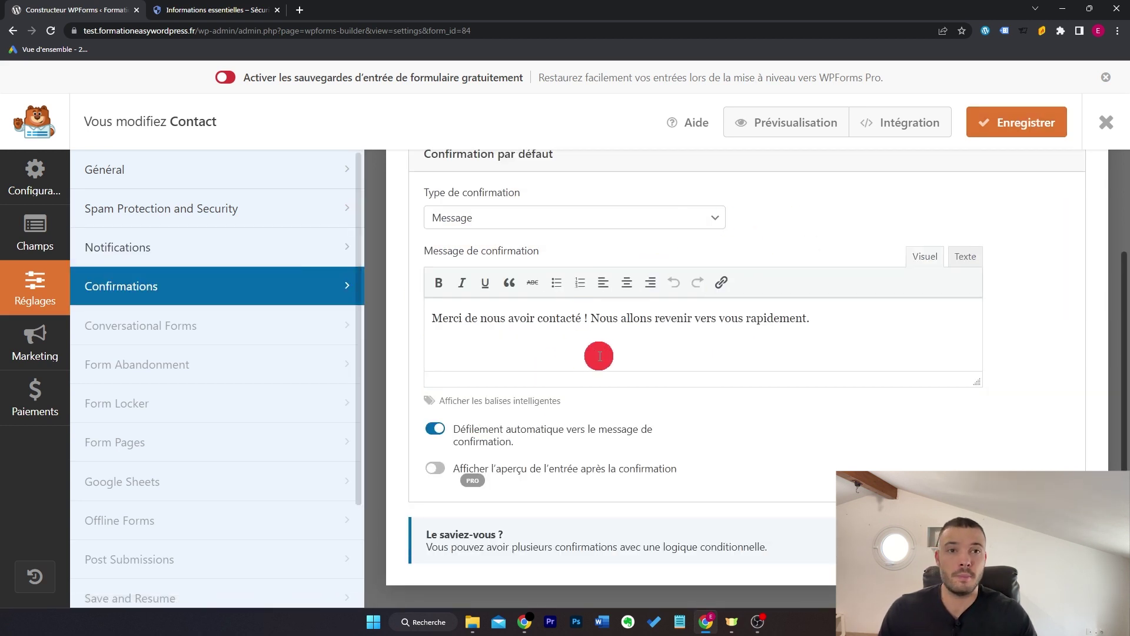
{"action": "left_click_drag", "start_coordinate": [820, 318], "coordinate": [429, 336]}
{"action": "left_click", "coordinate": [836, 321]}
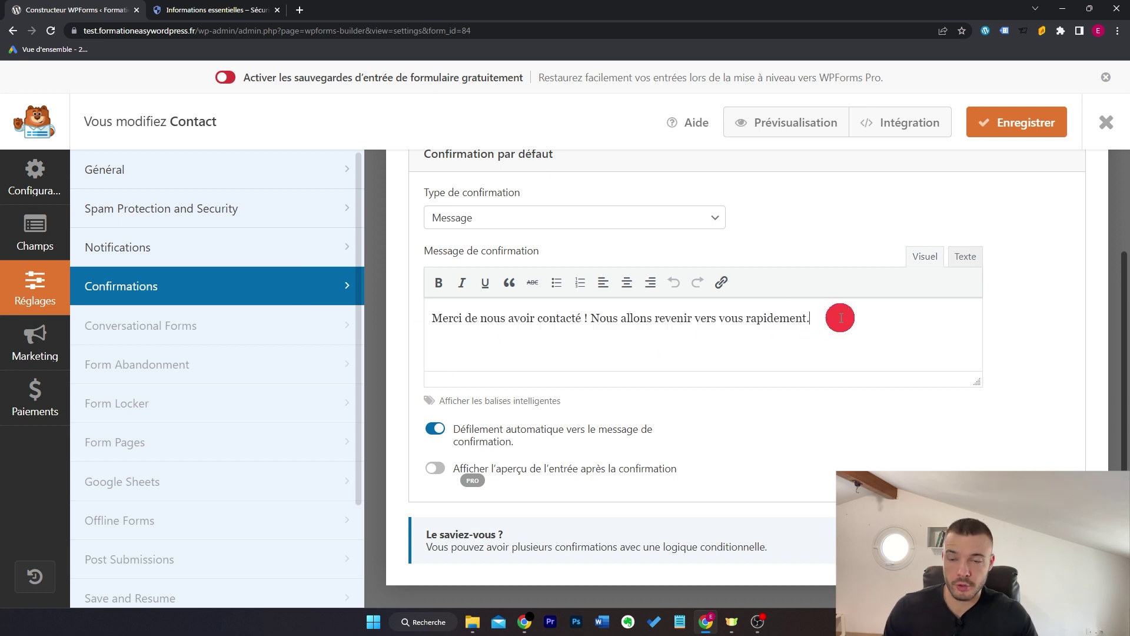
Try the "Afficher la page" and "Aller à l'URL (Redirection)" confirmation types for the default confirmation
{"action": "left_click", "coordinate": [644, 217]}
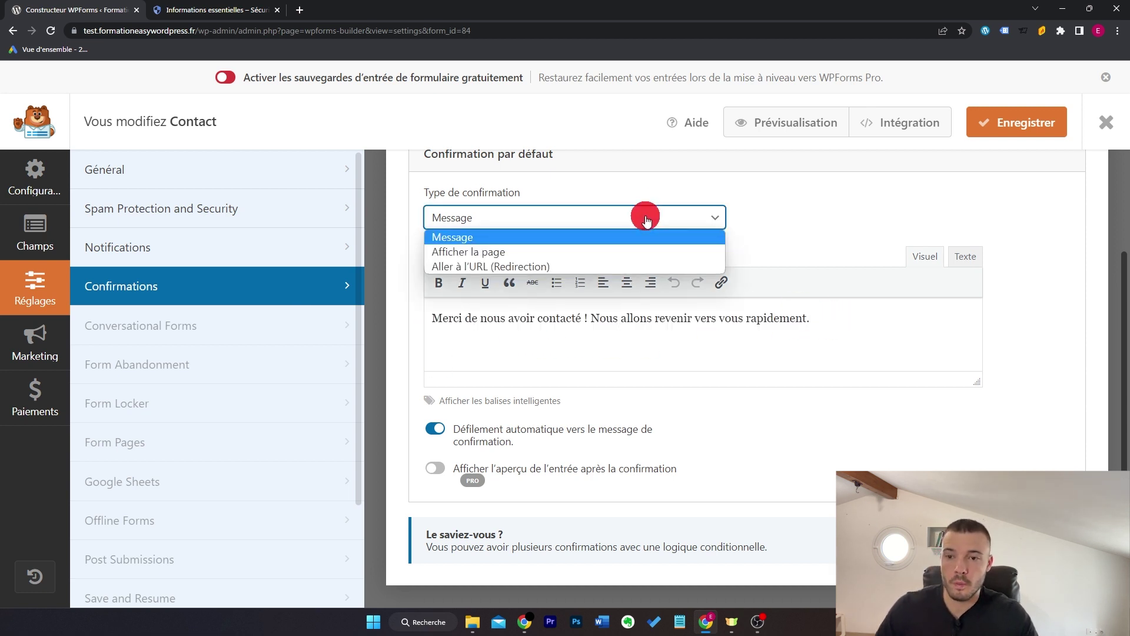
{"action": "left_click", "coordinate": [620, 253]}
{"action": "left_click", "coordinate": [555, 402]}
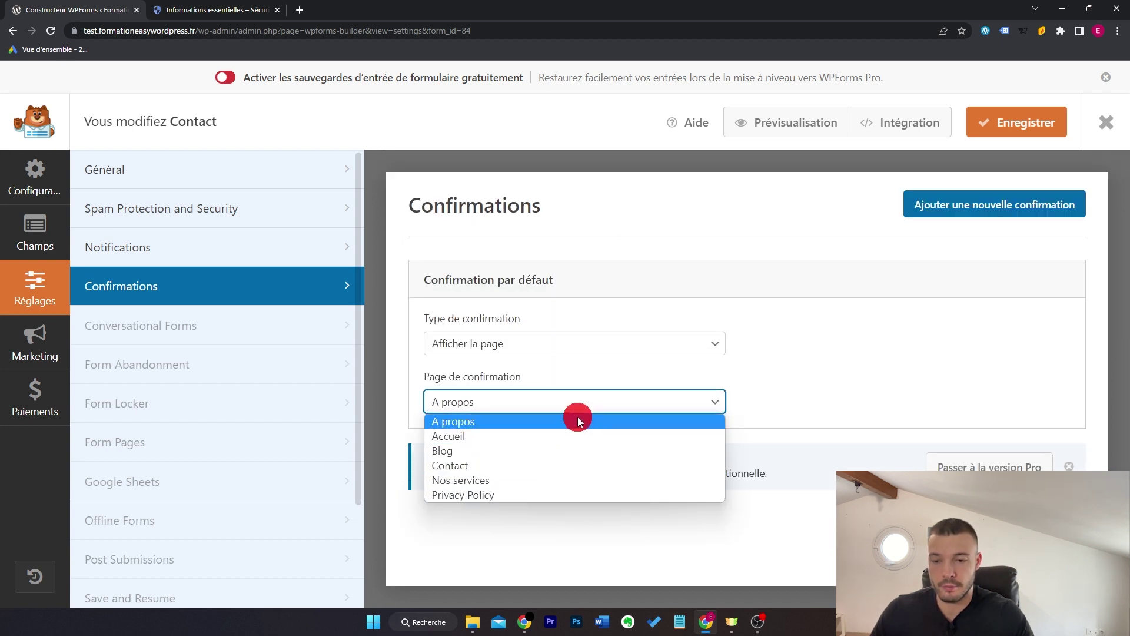
{"action": "left_click", "coordinate": [598, 342]}
{"action": "left_click", "coordinate": [598, 342]}
{"action": "left_click", "coordinate": [588, 389]}
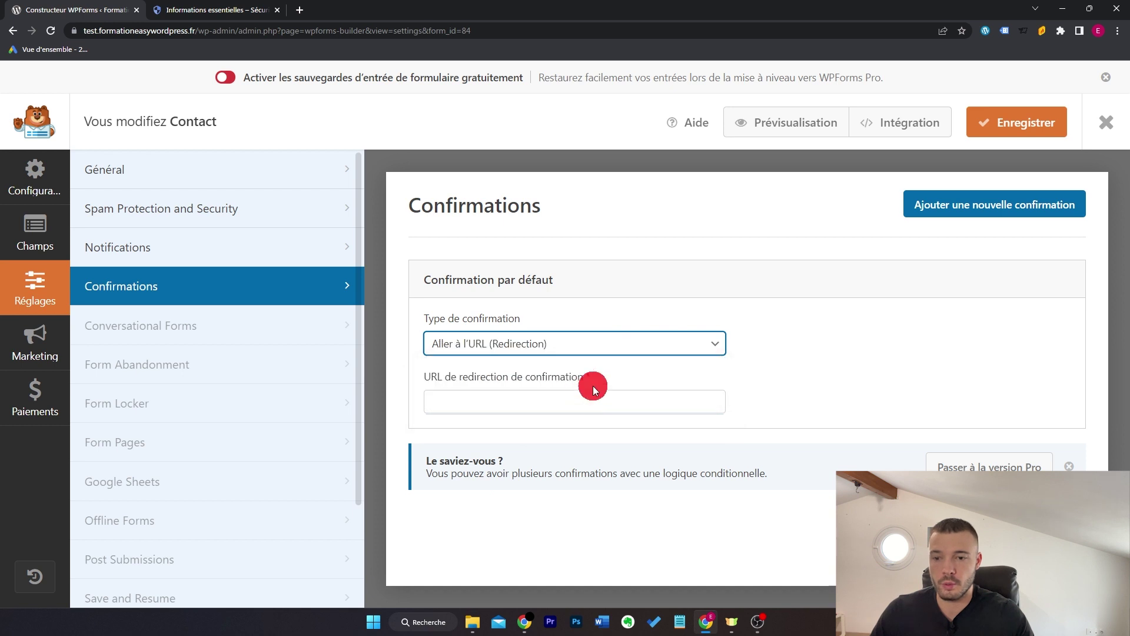
{"action": "left_click", "coordinate": [529, 344]}
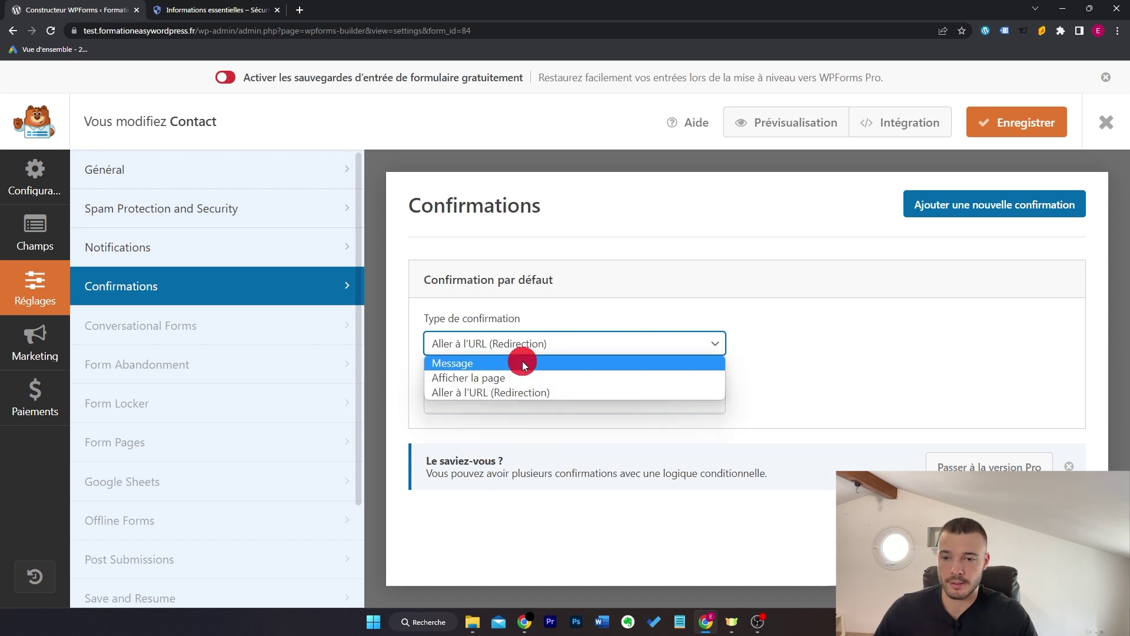
{"action": "left_click", "coordinate": [523, 361]}
{"action": "key", "text": "Down"}
{"action": "key", "text": "Down"}
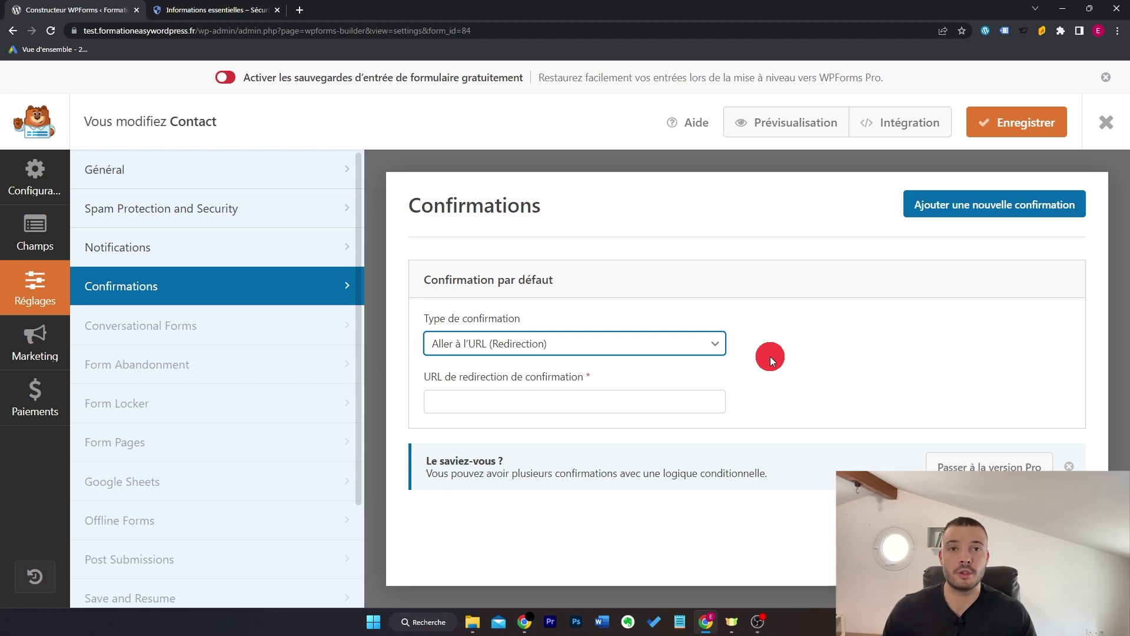
Set the default confirmation's type to Message and save the form
{"action": "left_click", "coordinate": [709, 348]}
{"action": "left_click", "coordinate": [683, 361]}
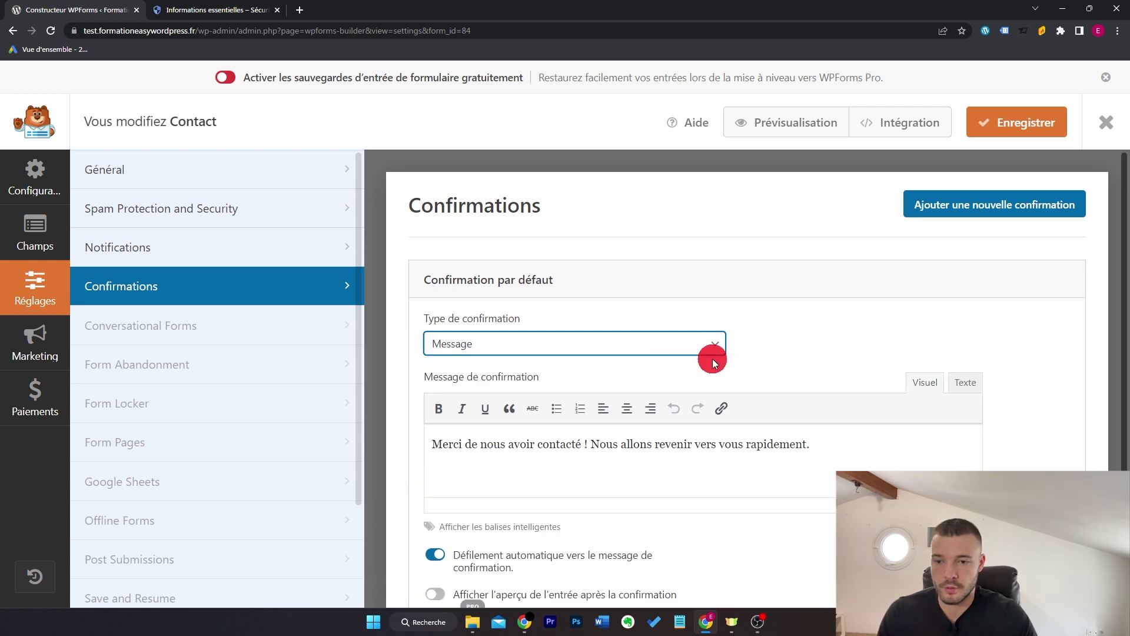
{"action": "left_click", "coordinate": [989, 121]}
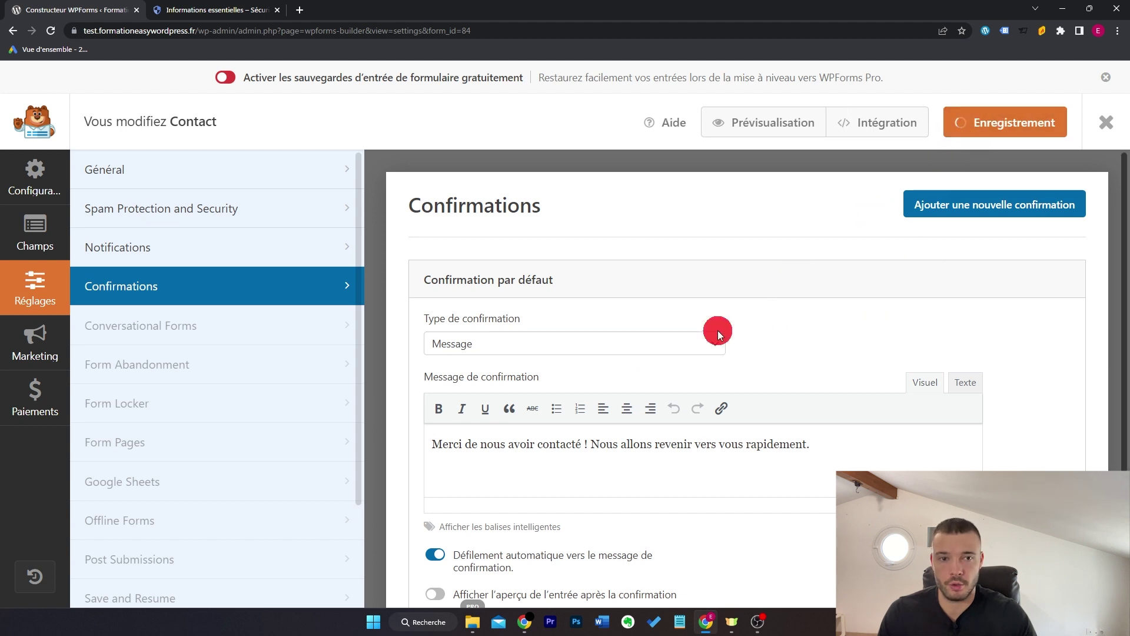
Look through the payment and marketing integrations offered for the Contact form
{"action": "left_click", "coordinate": [31, 343]}
{"action": "left_click", "coordinate": [27, 409]}
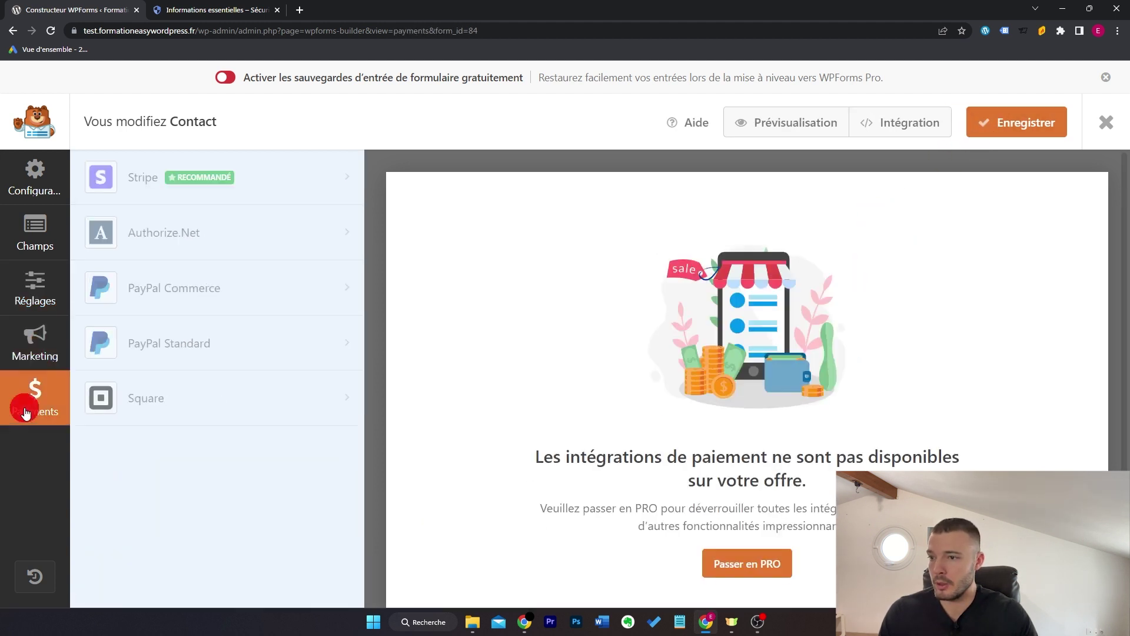
{"action": "left_click", "coordinate": [48, 353]}
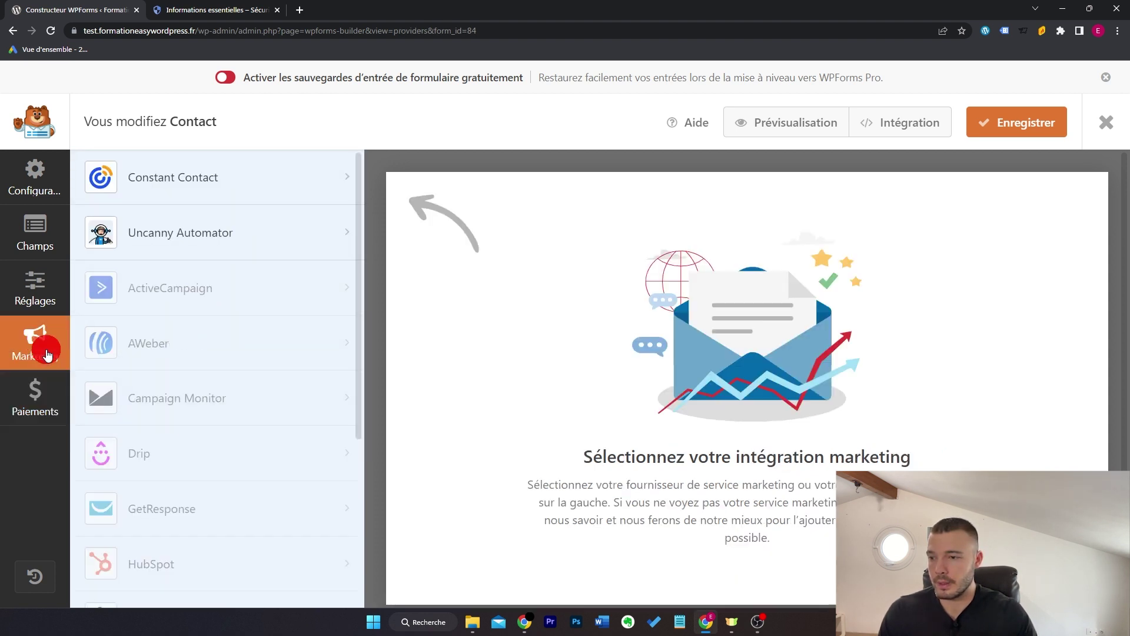
Close the form builder and open the Contact page in Elementor from the list of all pages
{"action": "left_click", "coordinate": [1111, 132]}
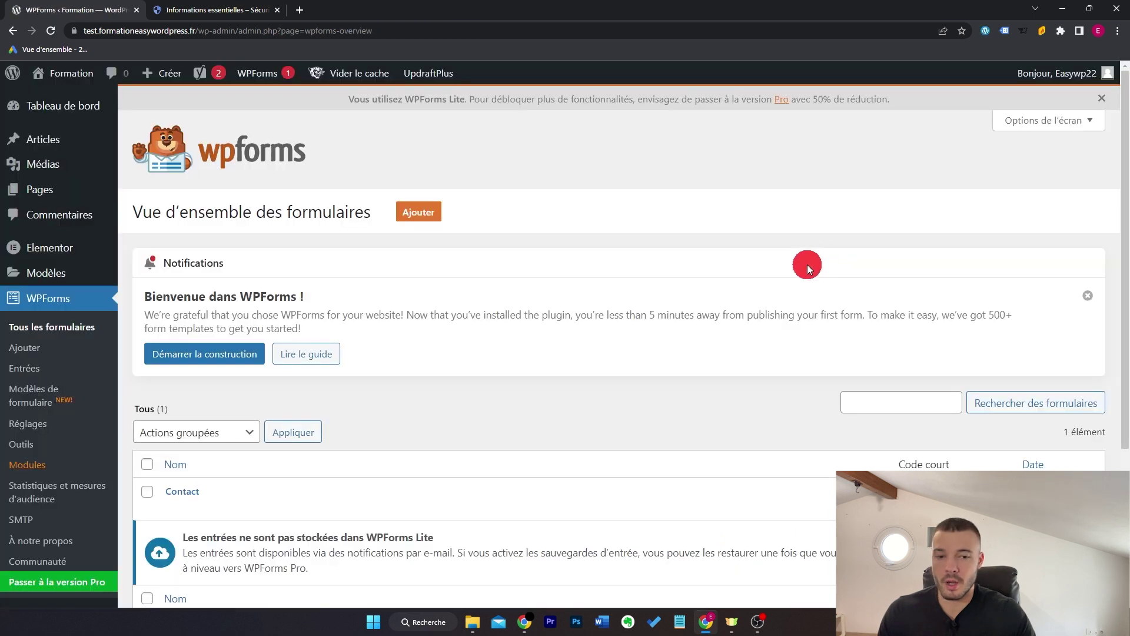
{"action": "mouse_move", "coordinate": [17, 184]}
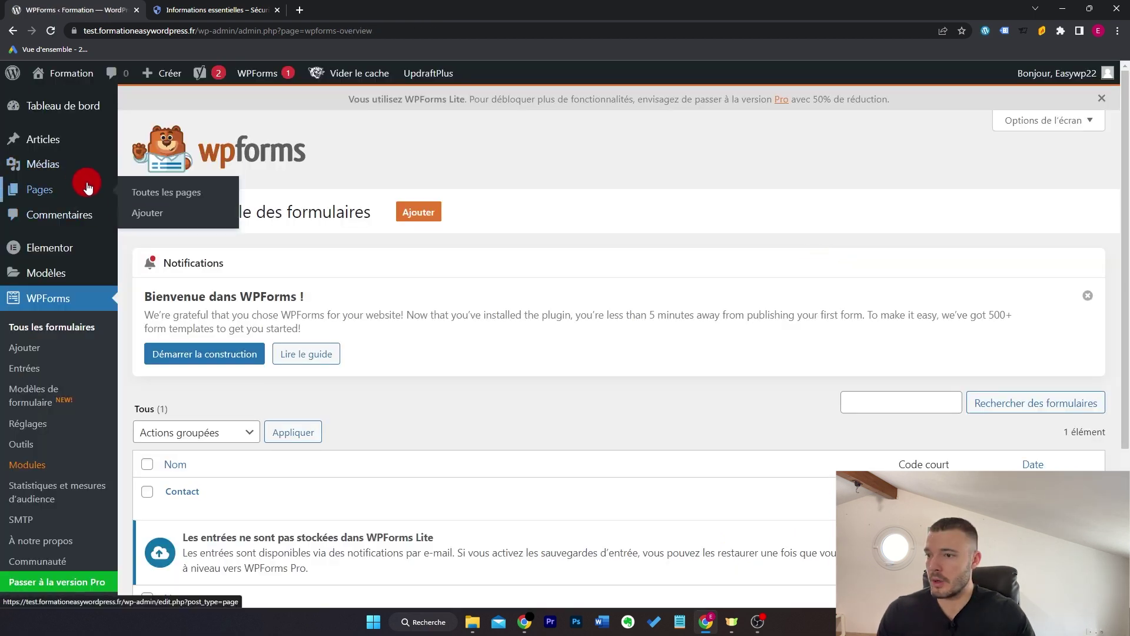
{"action": "left_click", "coordinate": [200, 193]}
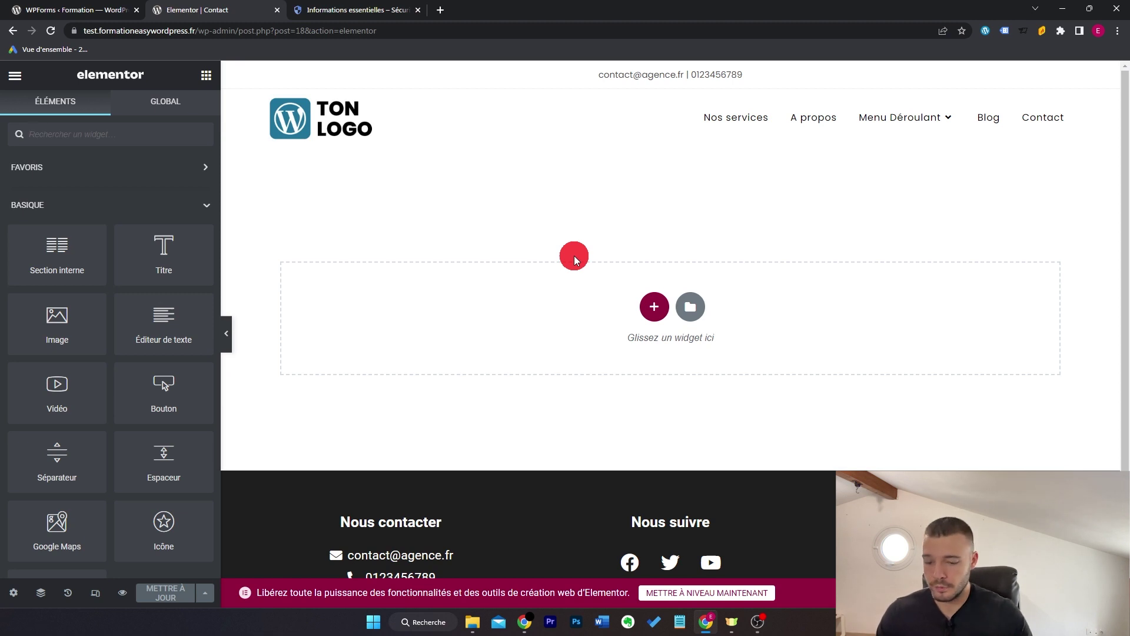
Search the widgets for "form", add the WPForms widget to the empty page and select the Contact form in it
{"action": "type", "text": "form"}
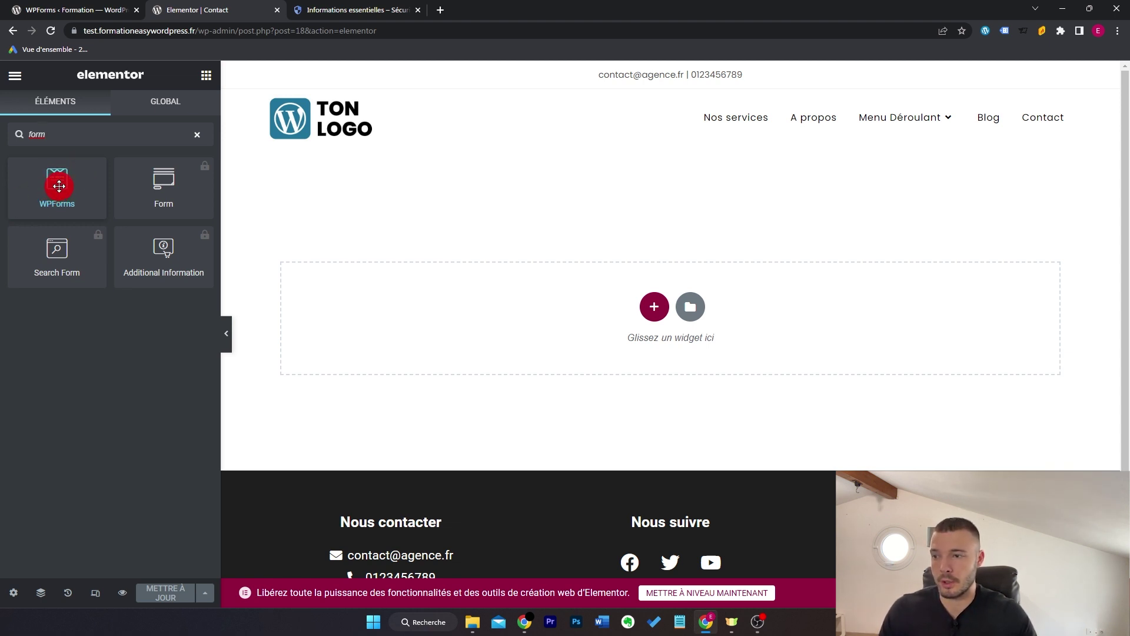
{"action": "left_click_drag", "start_coordinate": [58, 186], "coordinate": [520, 312]}
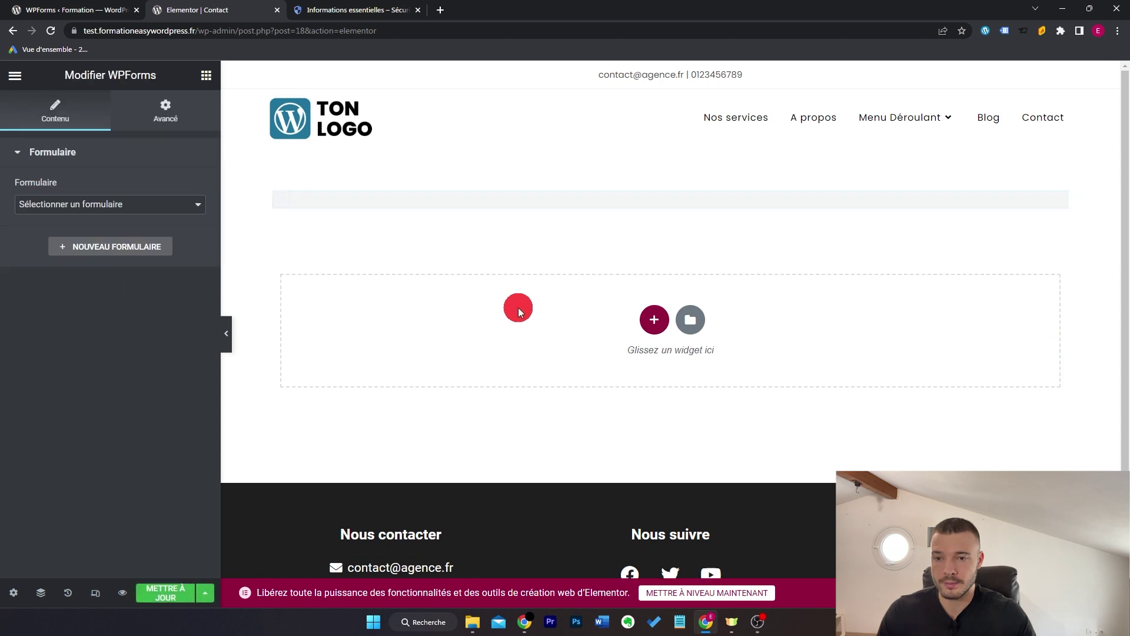
{"action": "left_click", "coordinate": [630, 292]}
{"action": "left_click", "coordinate": [626, 318]}
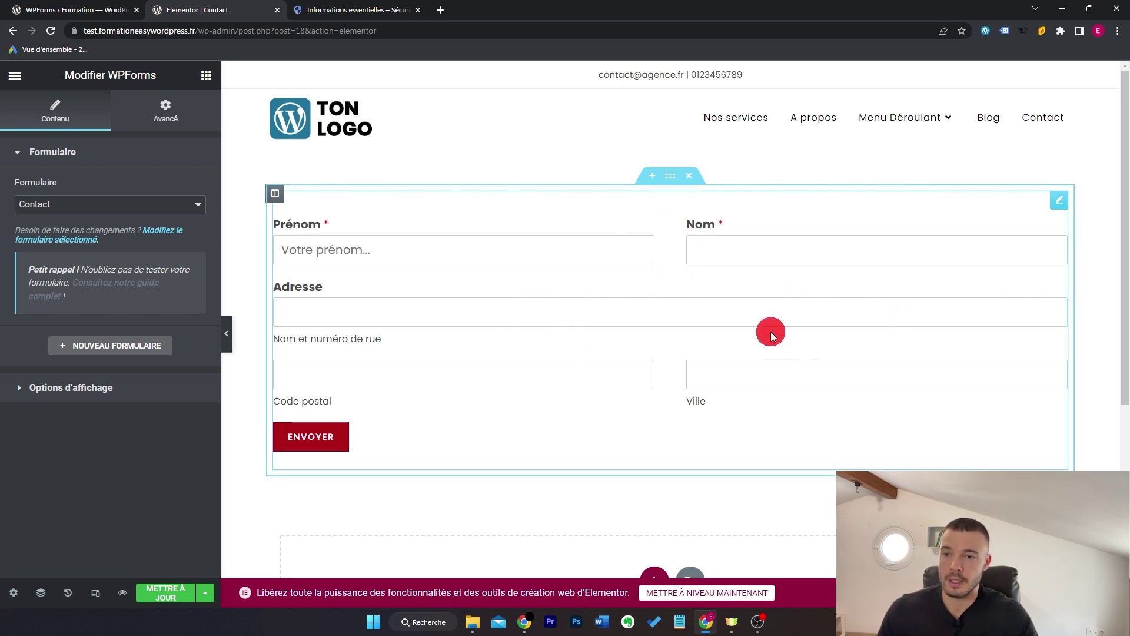
Set the boxed content width of the section holding the form to 500
{"action": "left_click", "coordinate": [671, 178]}
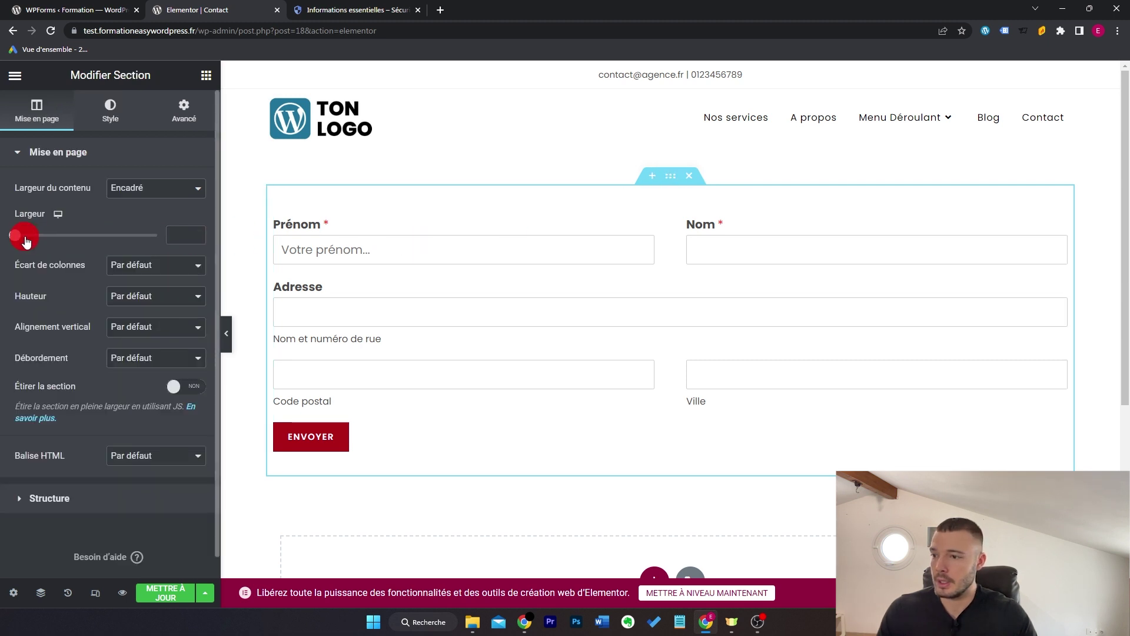
{"action": "mouse_move", "coordinate": [20, 241]}
{"action": "left_mouse_down"}
{"action": "mouse_move", "coordinate": [33, 236]}
{"action": "mouse_move", "coordinate": [14, 235]}
{"action": "left_mouse_up"}
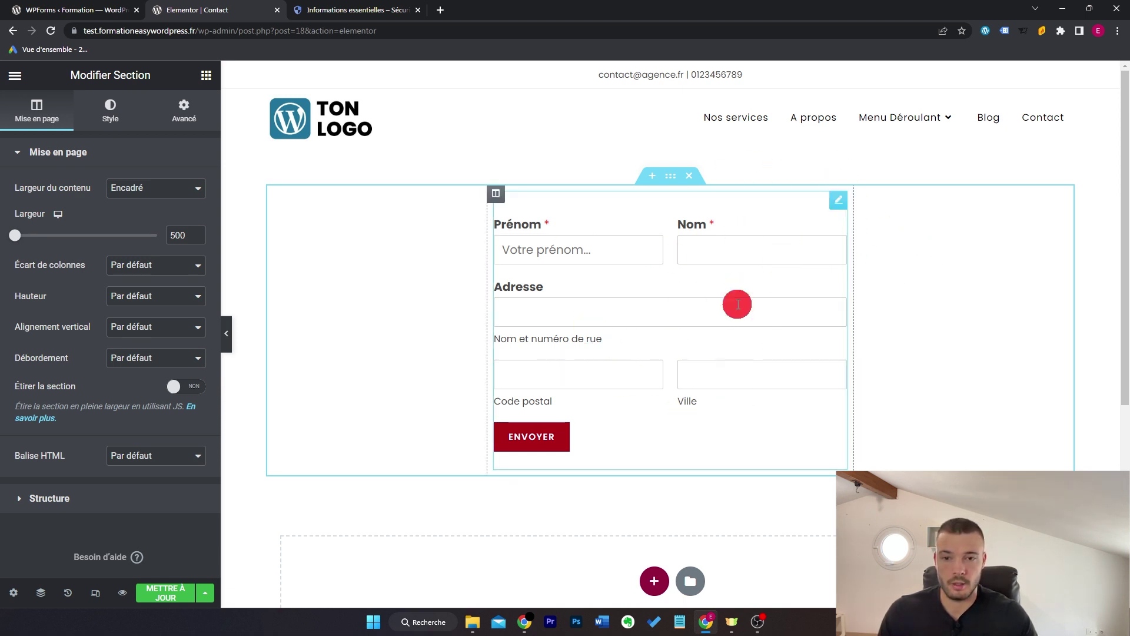
{"action": "scroll", "coordinate": [971, 257], "scroll_direction": "down", "scroll_amount": 3}
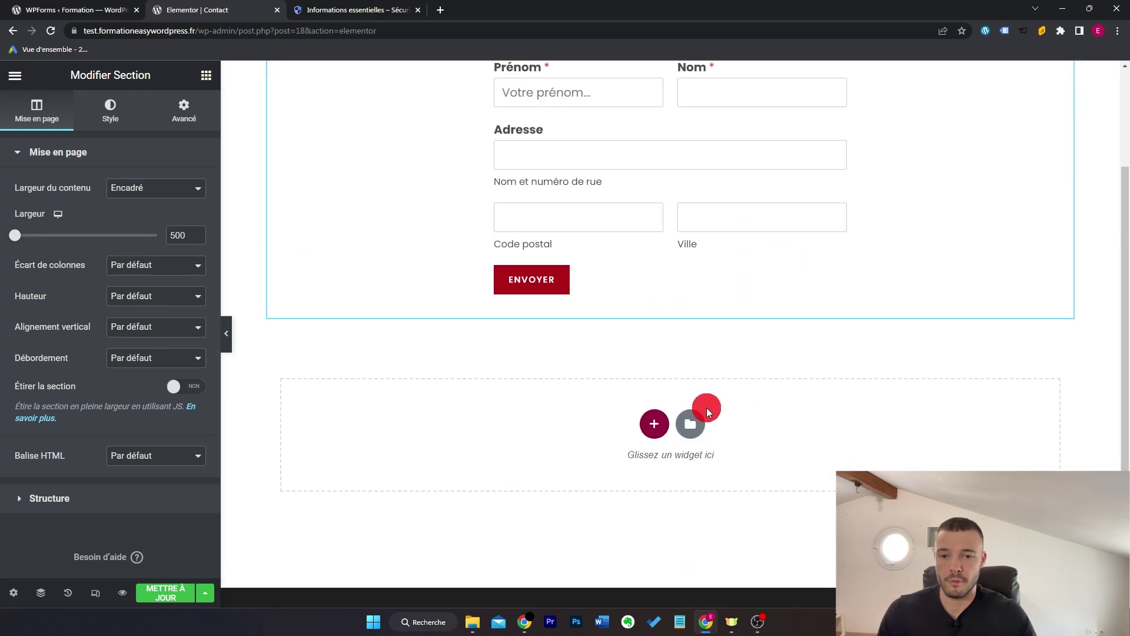
Add a two-column section below the form and paste a copy of the form widget into its second column
{"action": "left_click", "coordinate": [654, 424]}
{"action": "left_click", "coordinate": [545, 458]}
{"action": "scroll", "coordinate": [712, 377], "scroll_direction": "up", "scroll_amount": 3}
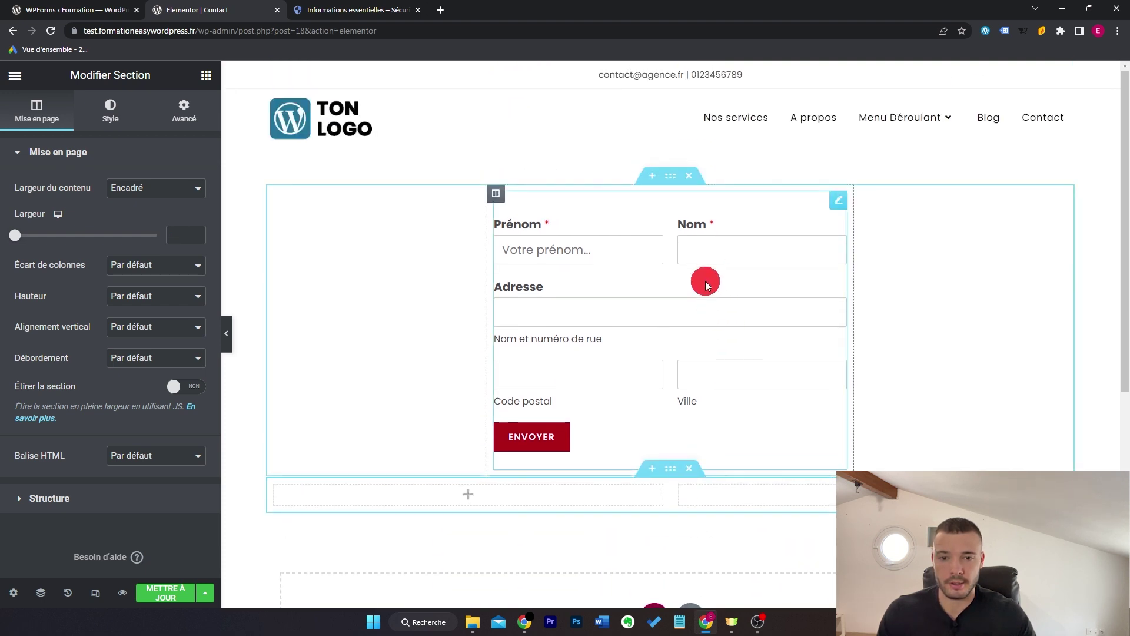
{"action": "right_click", "coordinate": [706, 281]}
{"action": "left_click", "coordinate": [755, 340]}
{"action": "scroll", "coordinate": [754, 389], "scroll_direction": "down", "scroll_amount": 3}
{"action": "right_click", "coordinate": [765, 337]}
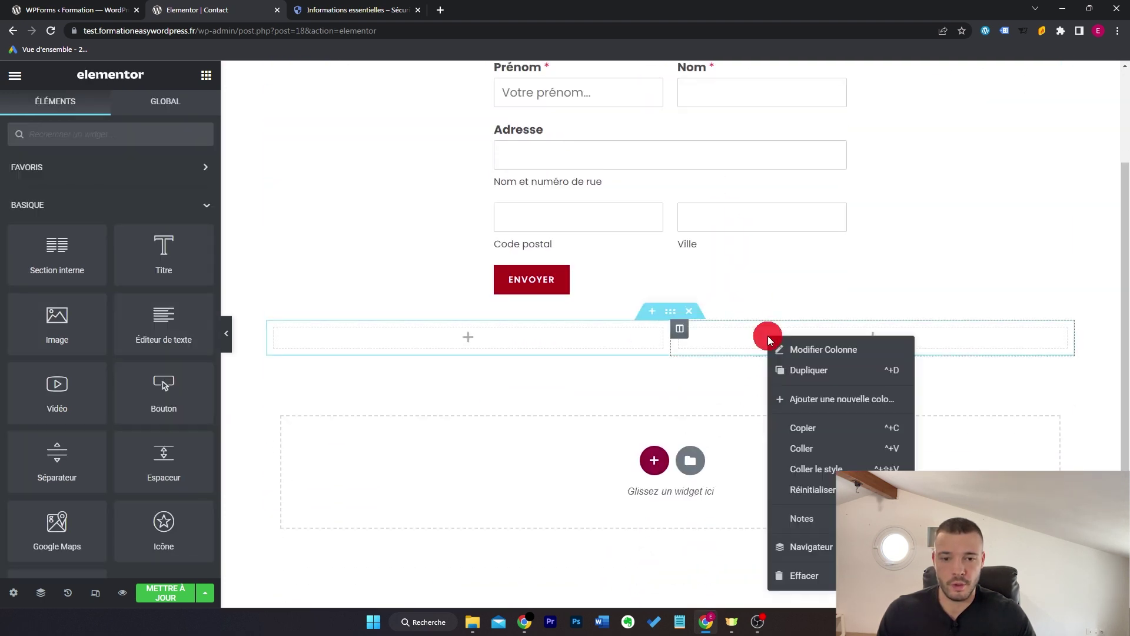
{"action": "left_click", "coordinate": [838, 448]}
{"action": "scroll", "coordinate": [765, 406], "scroll_direction": "down", "scroll_amount": 3}
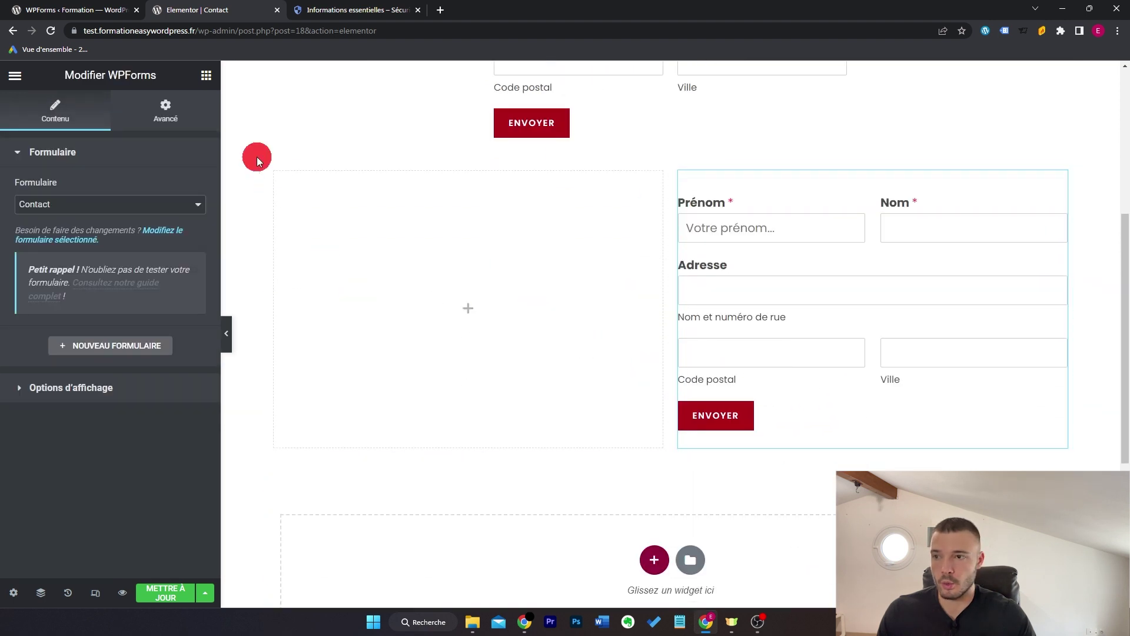
Search the widgets for "ico" and place an icon box (Boîte d'icône) in the empty first column beside the form
{"action": "left_click", "coordinate": [212, 86]}
{"action": "type", "text": "ico"}
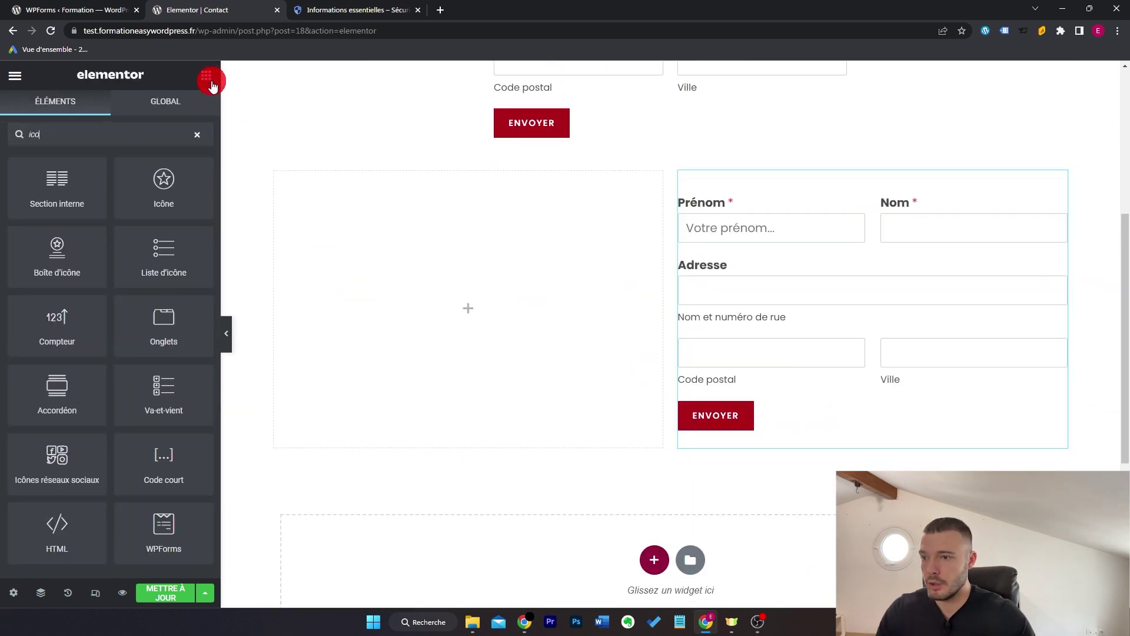
{"action": "left_click_drag", "start_coordinate": [75, 247], "coordinate": [394, 256]}
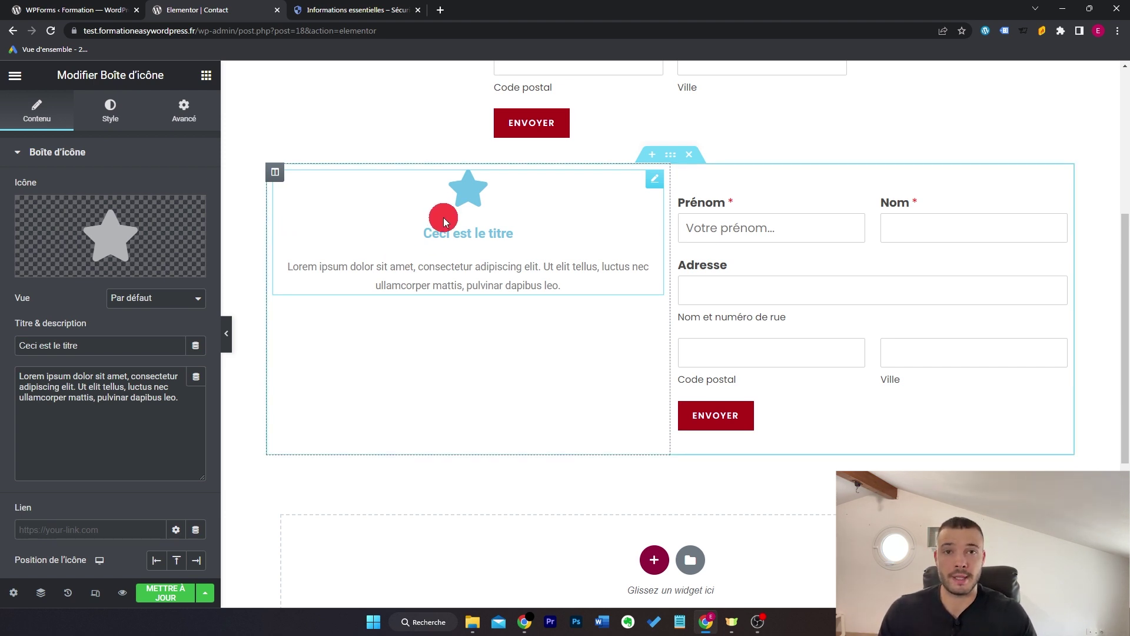
Open the WPForms settings and look through the validation messages shown to visitors filling in a form
{"action": "key", "text": "ctrl+shift+Tab"}
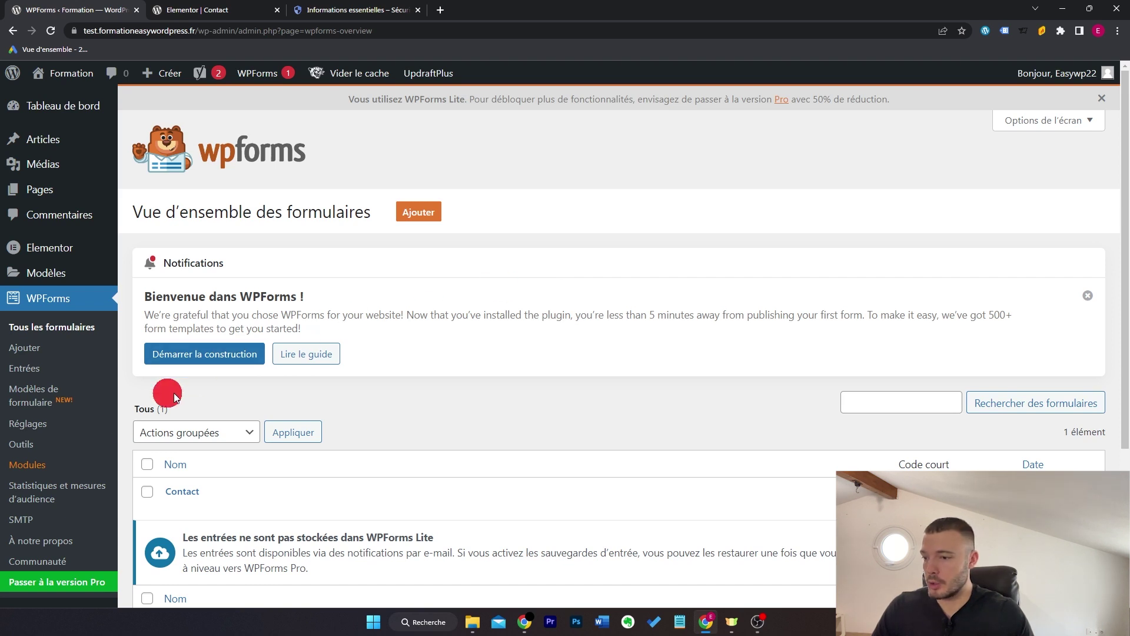
{"action": "left_click", "coordinate": [73, 432]}
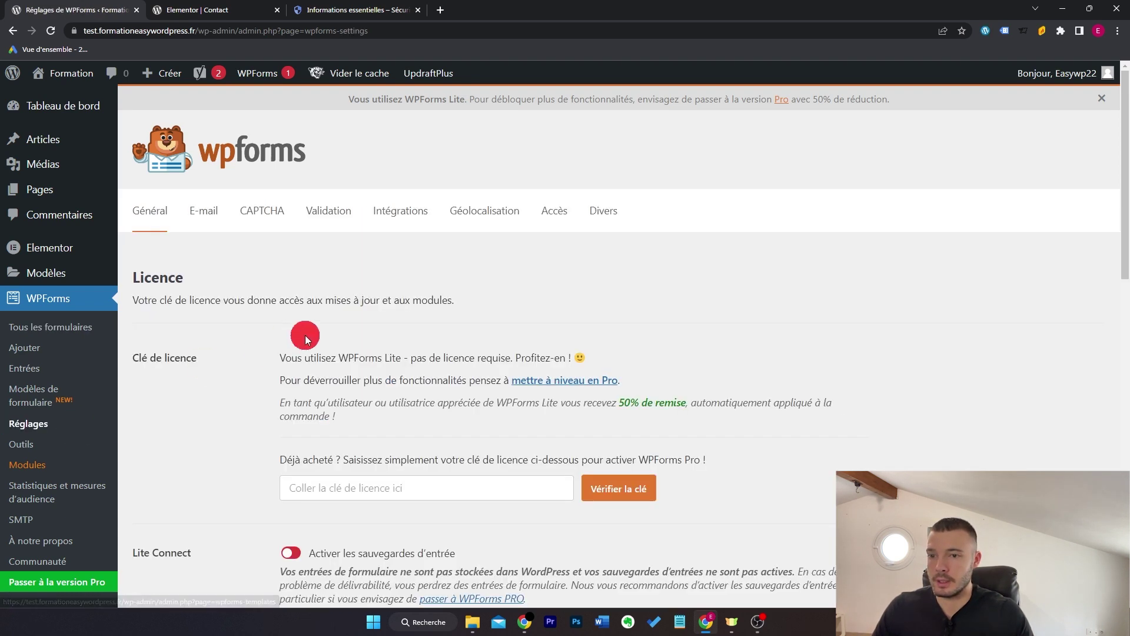
{"action": "left_click", "coordinate": [352, 218]}
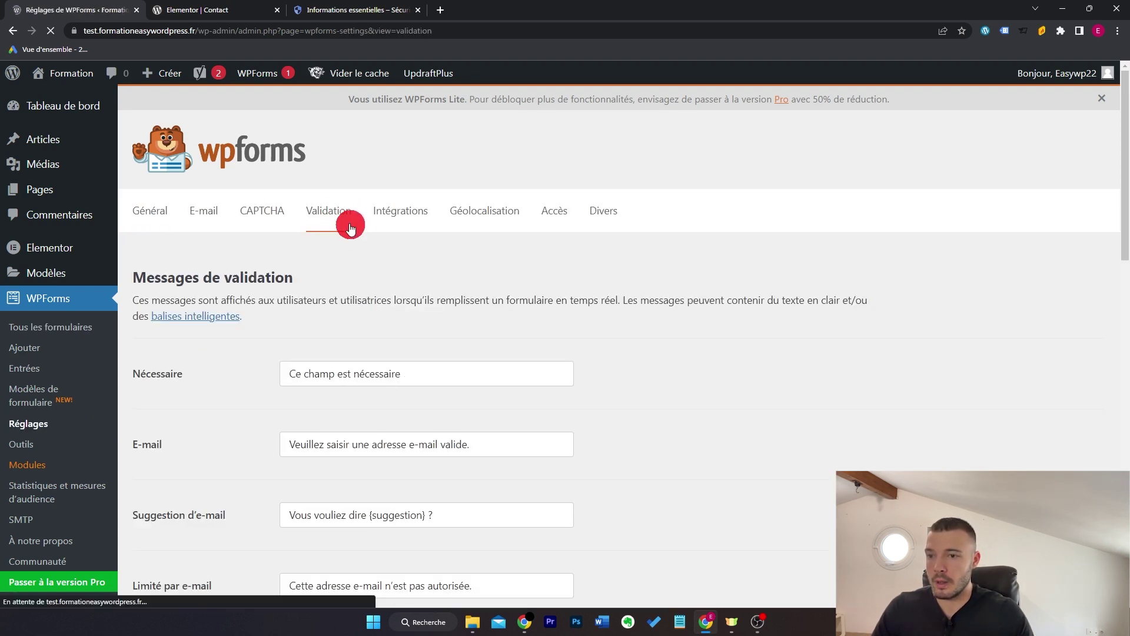
{"action": "scroll", "coordinate": [755, 334], "scroll_direction": "down", "scroll_amount": 2}
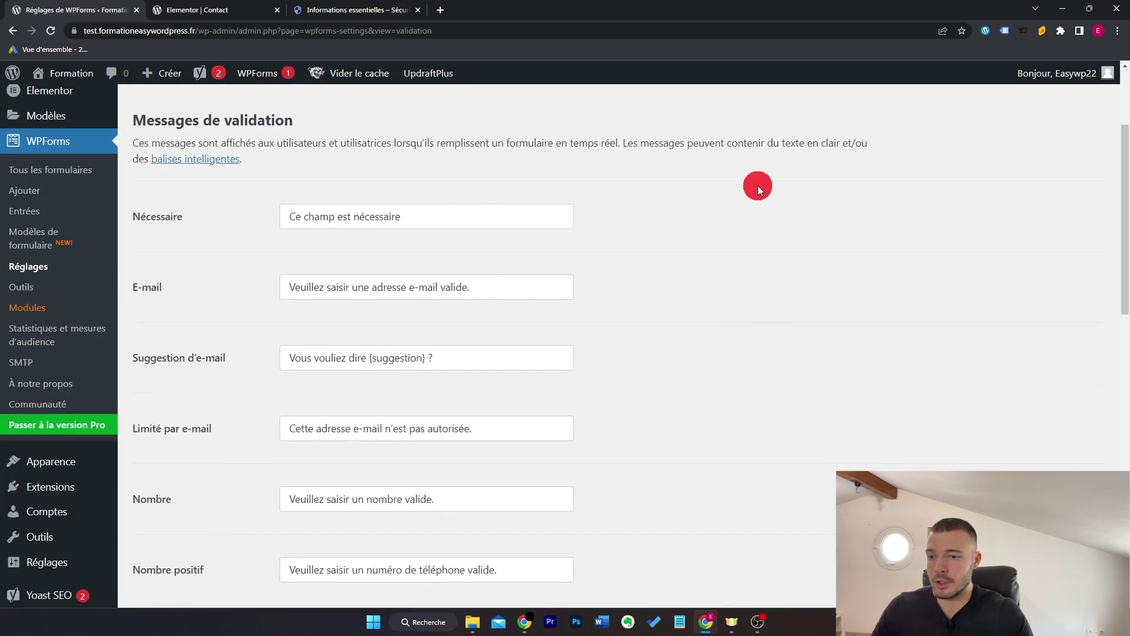
{"action": "scroll", "coordinate": [663, 366], "scroll_direction": "down", "scroll_amount": 4}
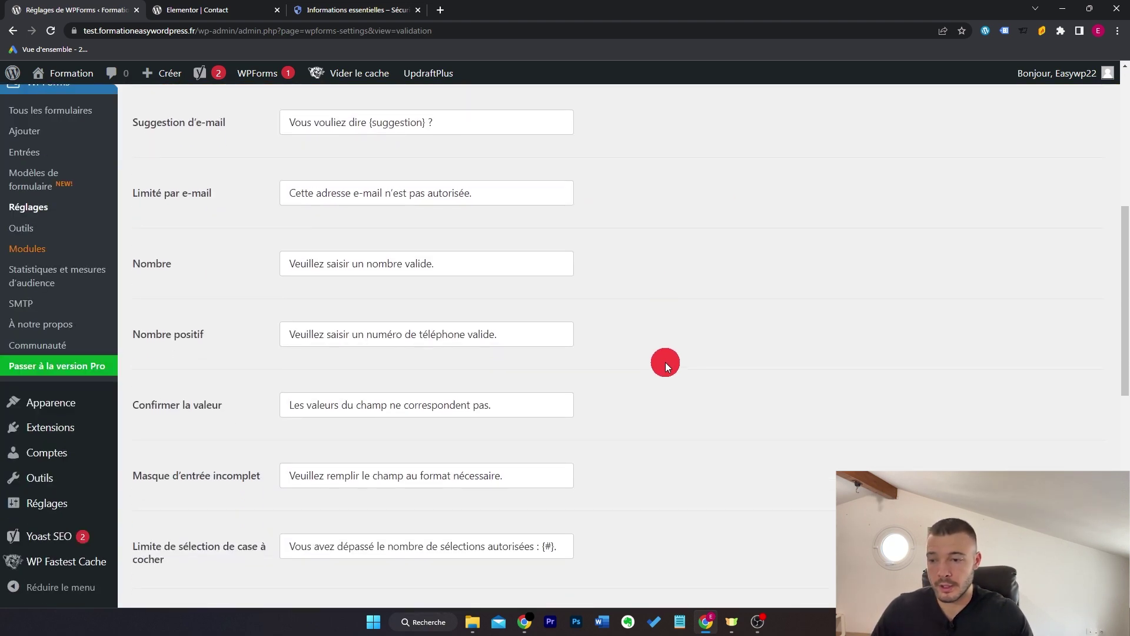
{"action": "scroll", "coordinate": [684, 360], "scroll_direction": "down", "scroll_amount": 5}
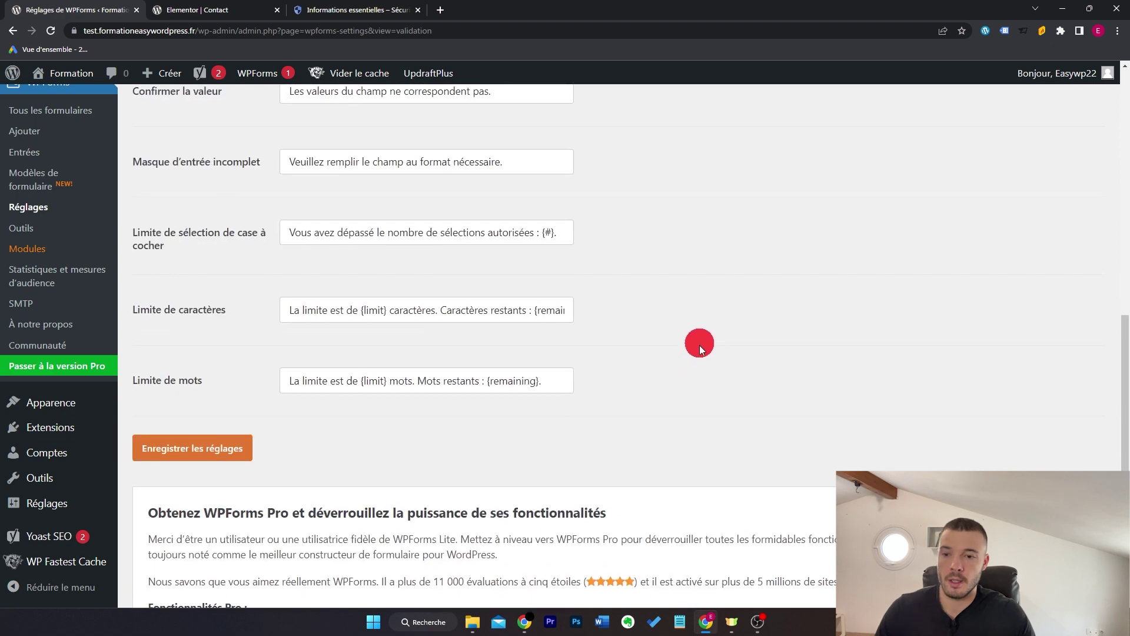
{"action": "scroll", "coordinate": [700, 340], "scroll_direction": "up", "scroll_amount": 10}
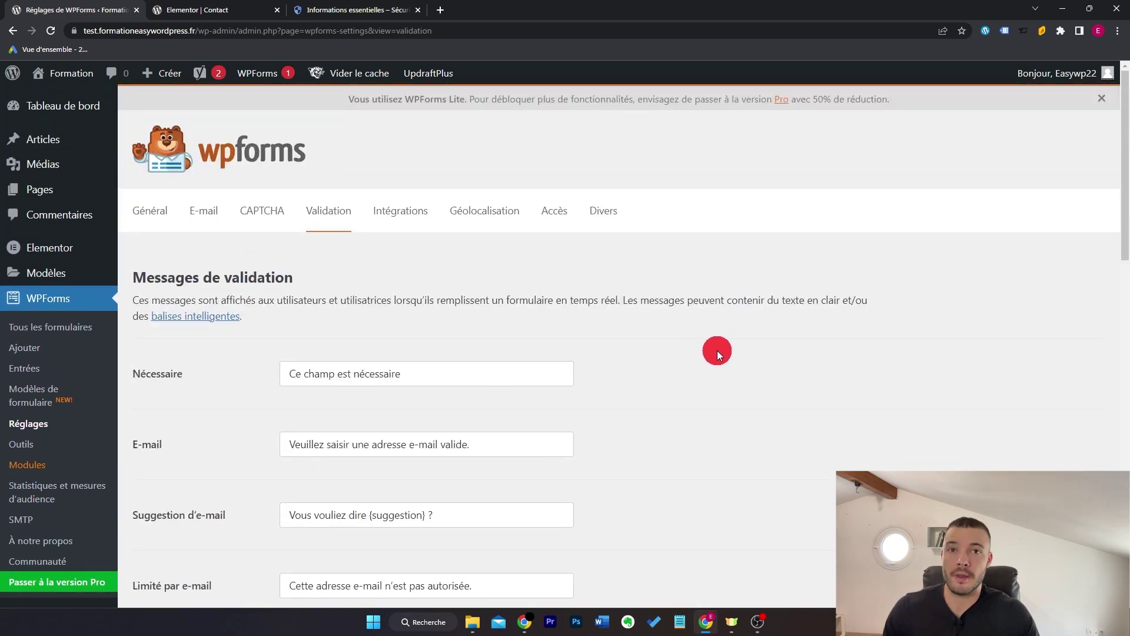
Return to the Contact page in Elementor, delete the original single-column form section and update the page
{"action": "left_click", "coordinate": [252, 9]}
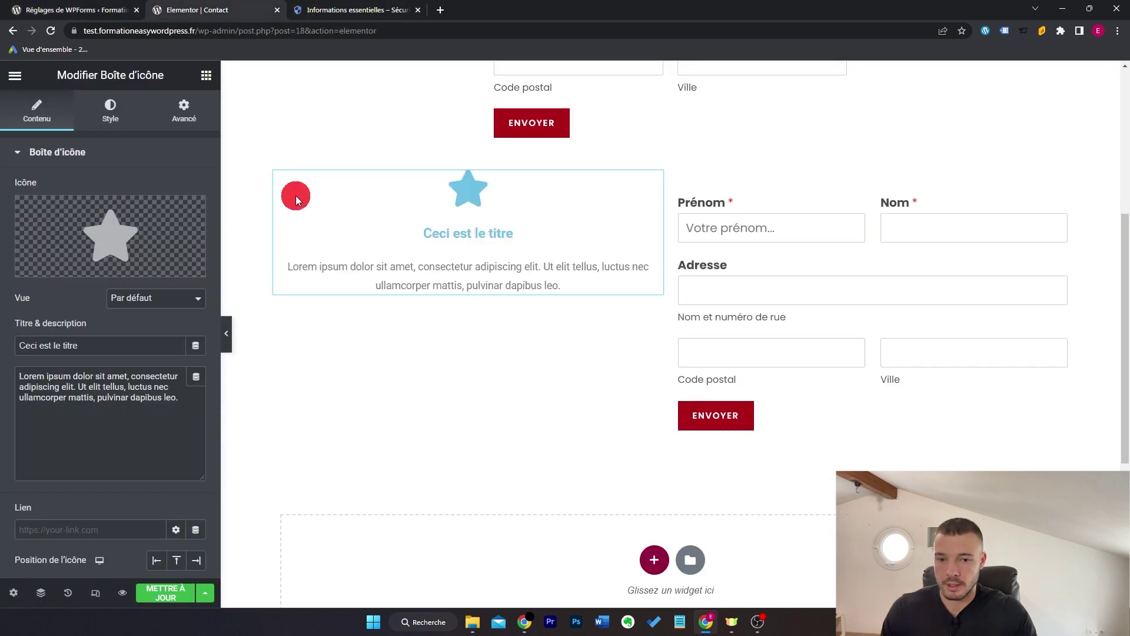
{"action": "left_click", "coordinate": [712, 425]}
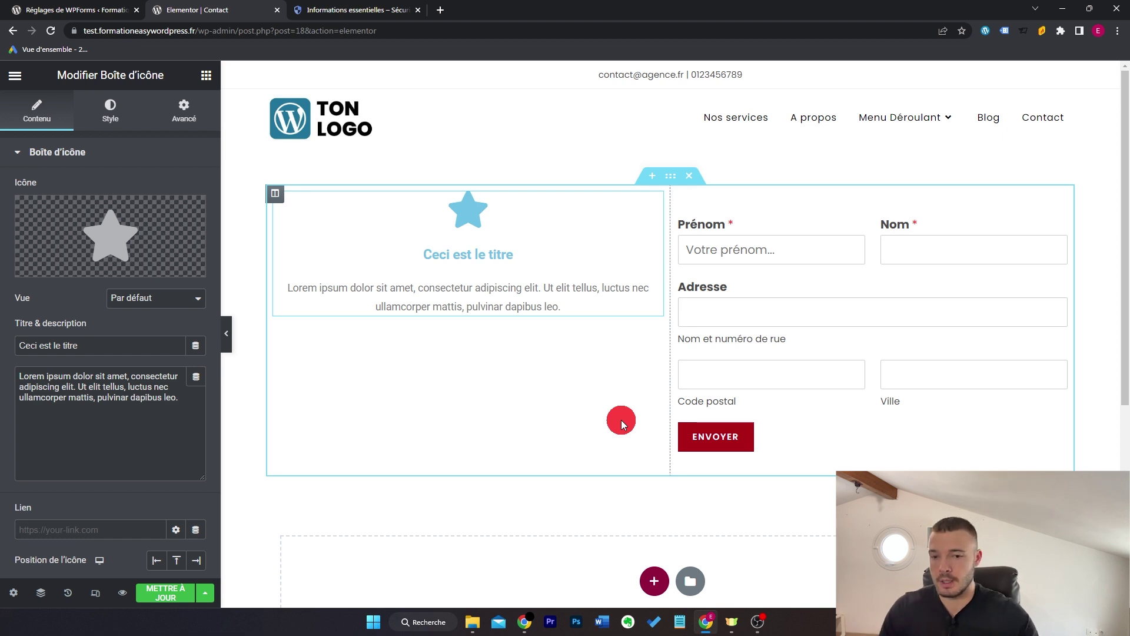
{"action": "left_click", "coordinate": [186, 600]}
Open the live Contact page in place of the Elementor editor and load it in the theme customizer
{"action": "left_click", "coordinate": [1016, 119]}
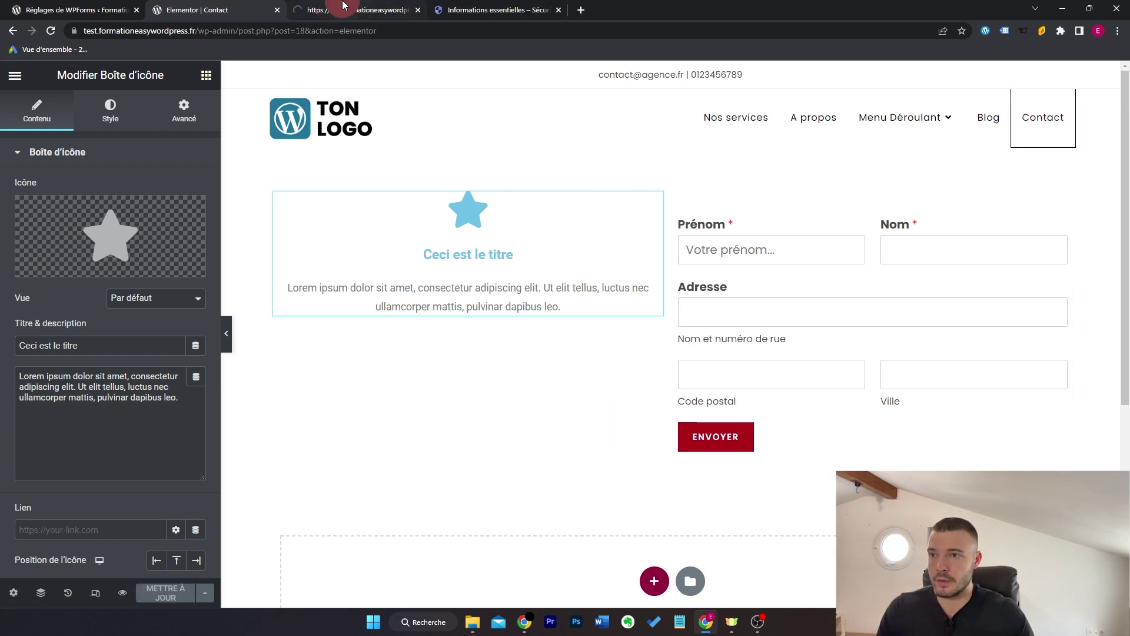
{"action": "middle_click", "coordinate": [169, 7]}
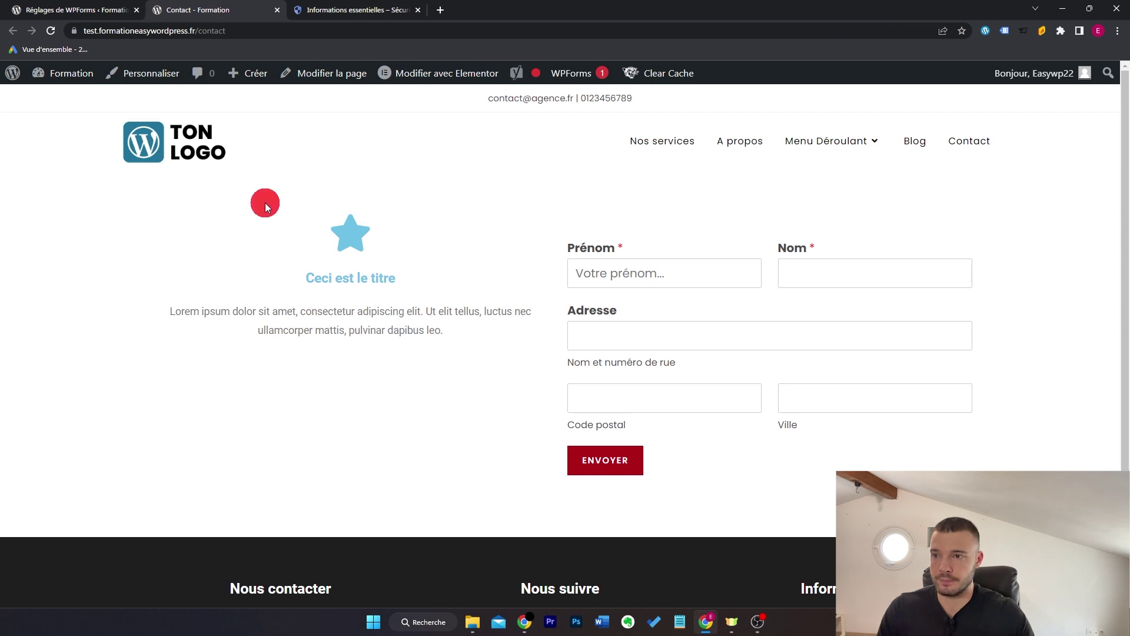
{"action": "left_click", "coordinate": [142, 73]}
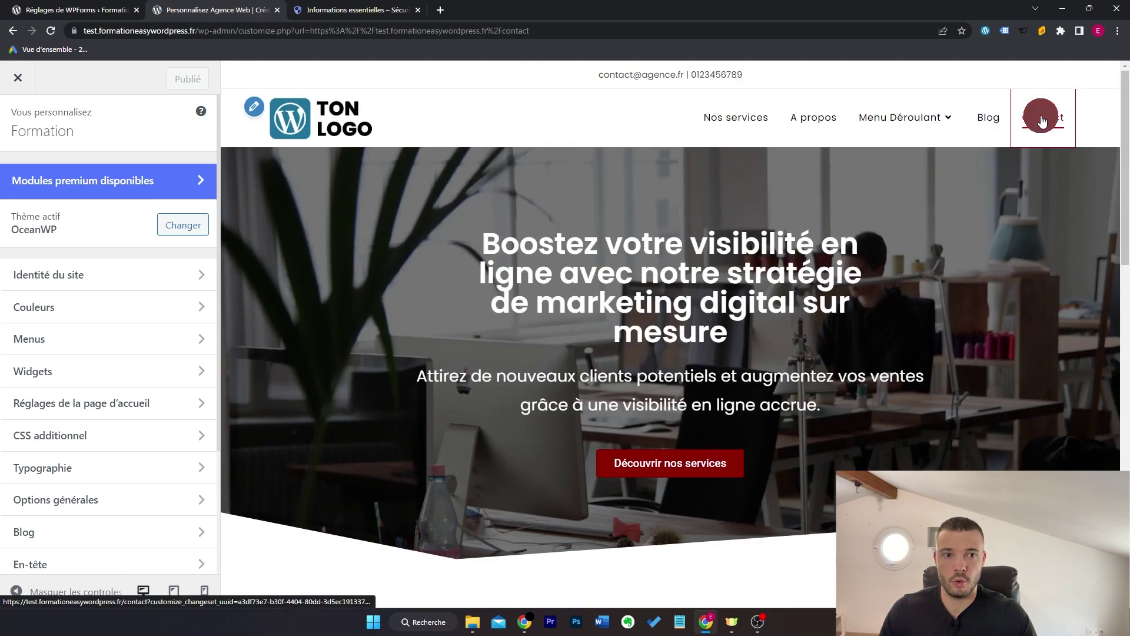
{"action": "left_click", "coordinate": [1039, 118]}
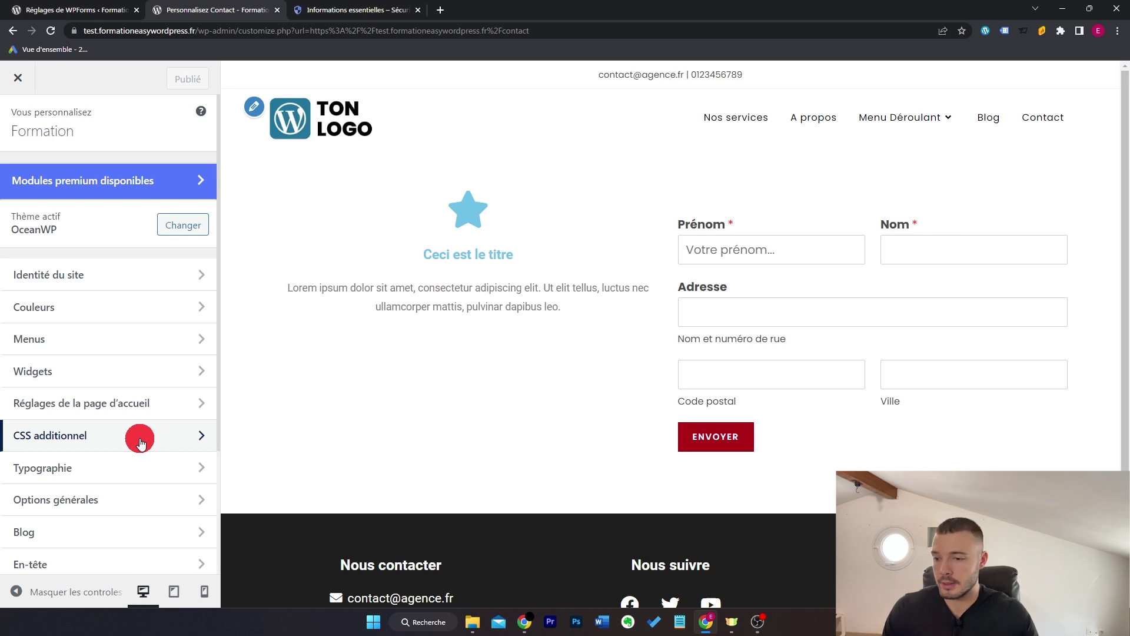
Open the additional CSS editor, dismiss its help text and start a rule for the .bouton_wpforms class
{"action": "scroll", "coordinate": [141, 438], "scroll_direction": "down", "scroll_amount": 3}
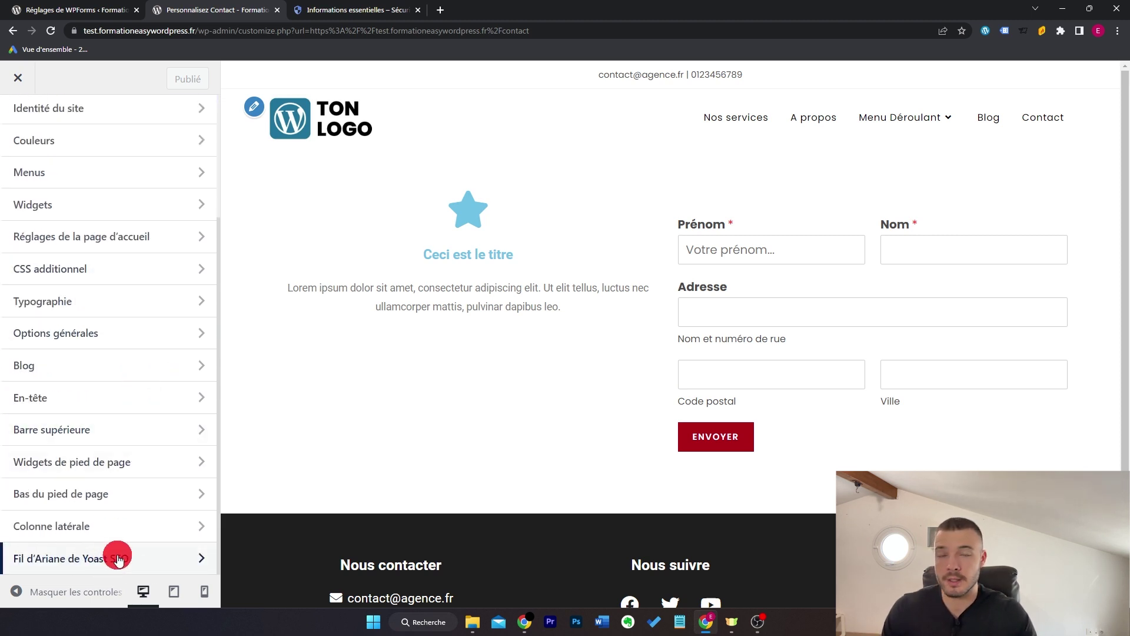
{"action": "left_click", "coordinate": [147, 276]}
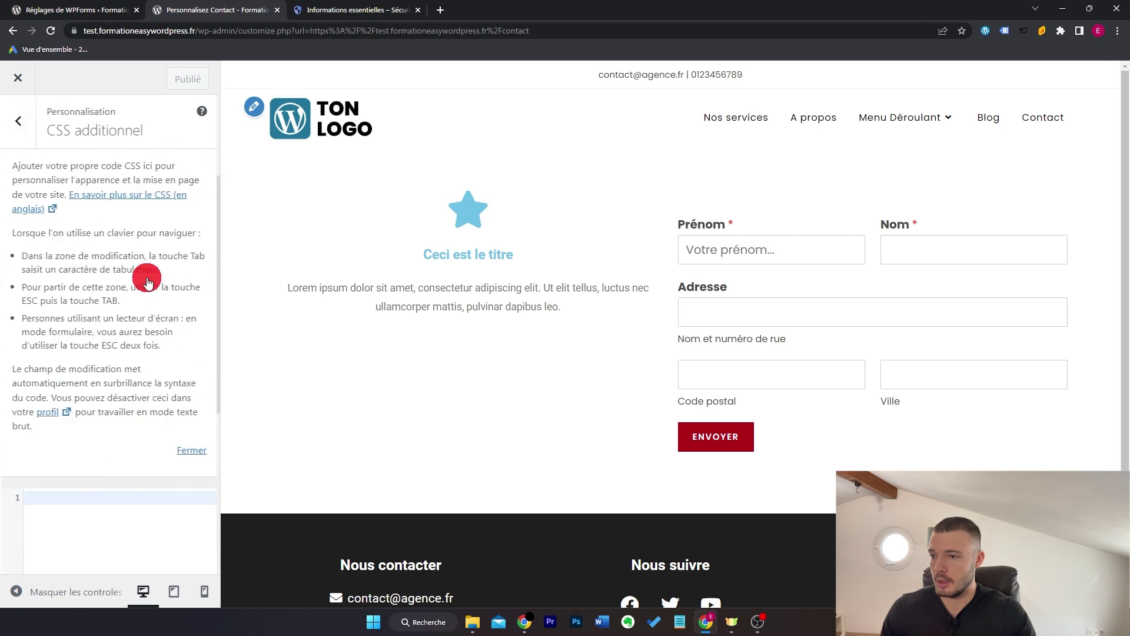
{"action": "left_click", "coordinate": [192, 451]}
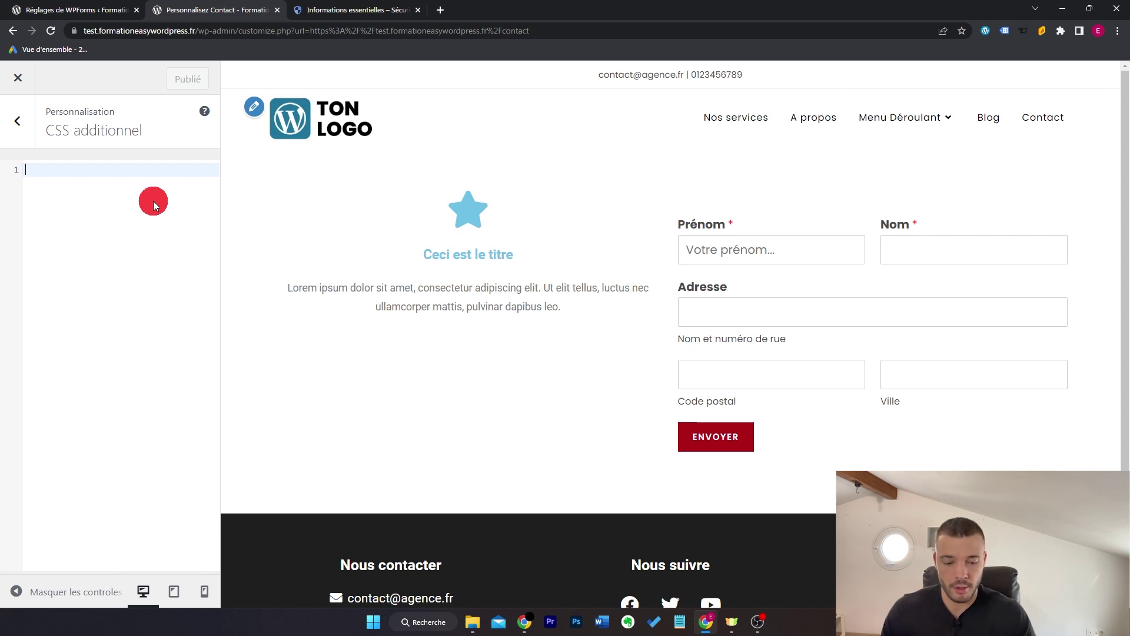
{"action": "type", "text": "bo"}
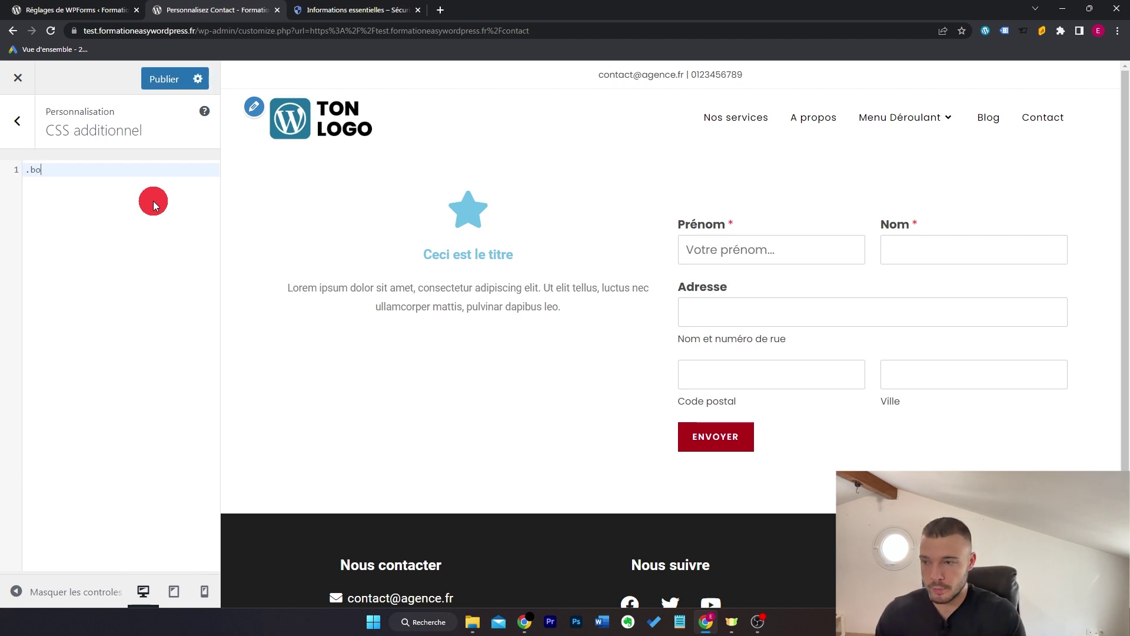
{"action": "type", "text": "uton_wpforms {"}
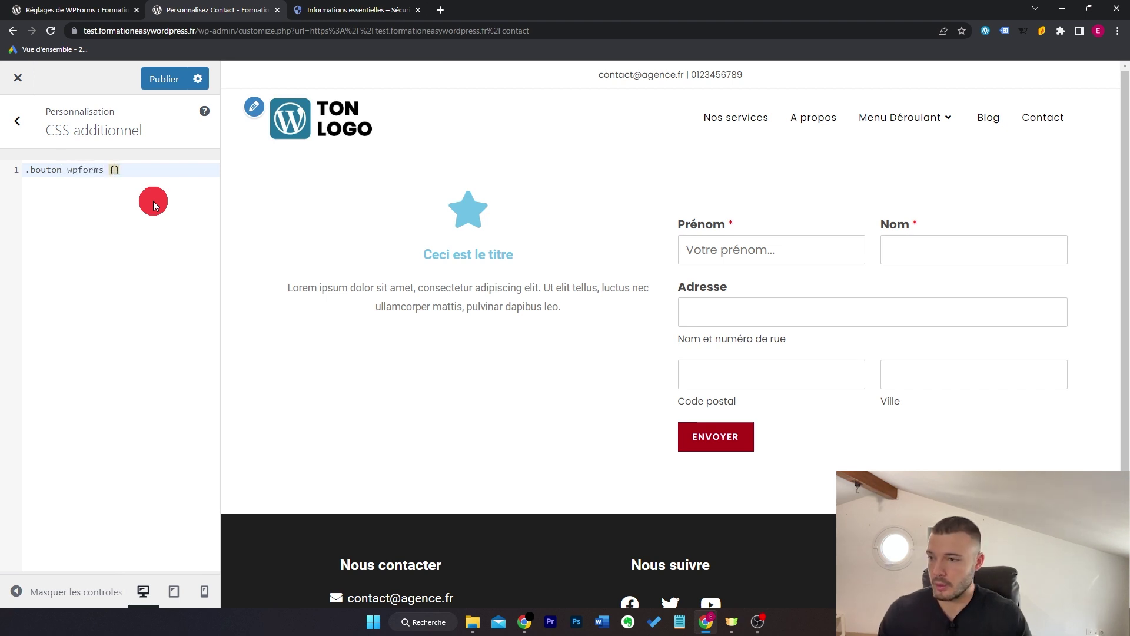
{"action": "key", "text": "Return"}
Add the declaration background-color: blue !important; to the .bouton_wpforms rule
{"action": "type", "text": "back"}
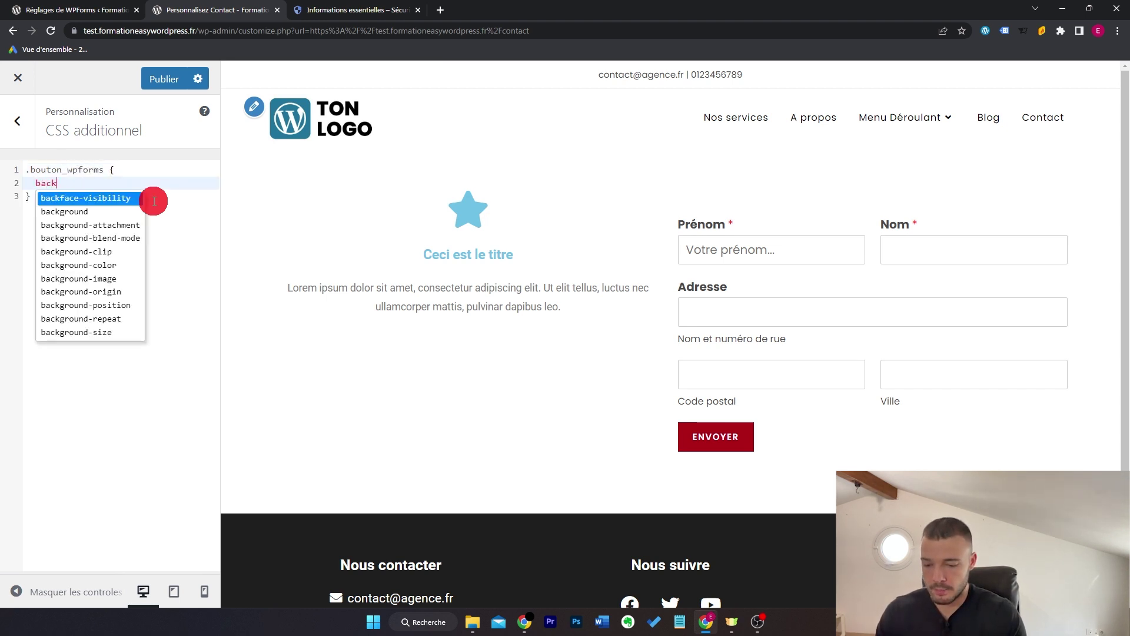
{"action": "type", "text": "gr"}
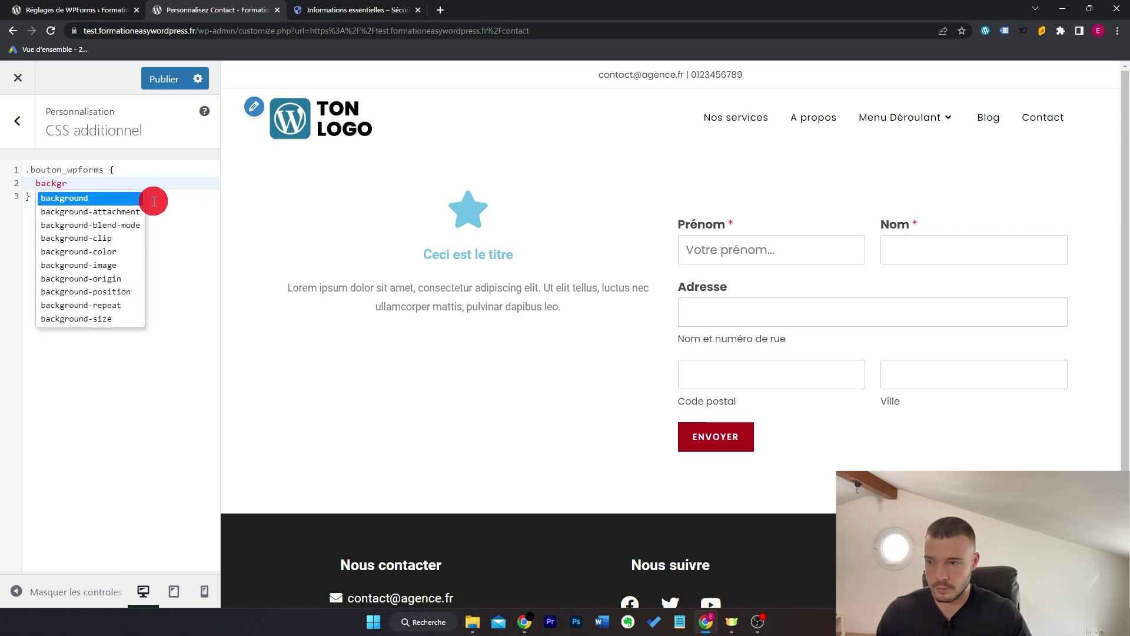
{"action": "key", "text": "Down"}
{"action": "key", "text": "Down"}
{"action": "key", "text": "Down"}
{"action": "key", "text": "Down"}
{"action": "key", "text": "Return"}
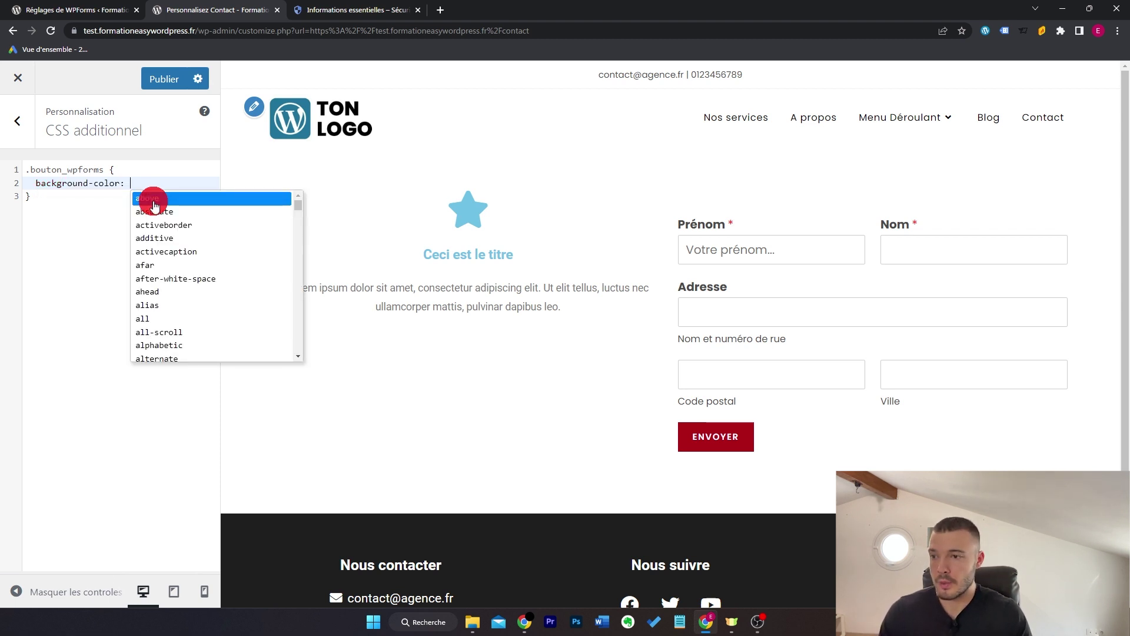
{"action": "type", "text": "blue "}
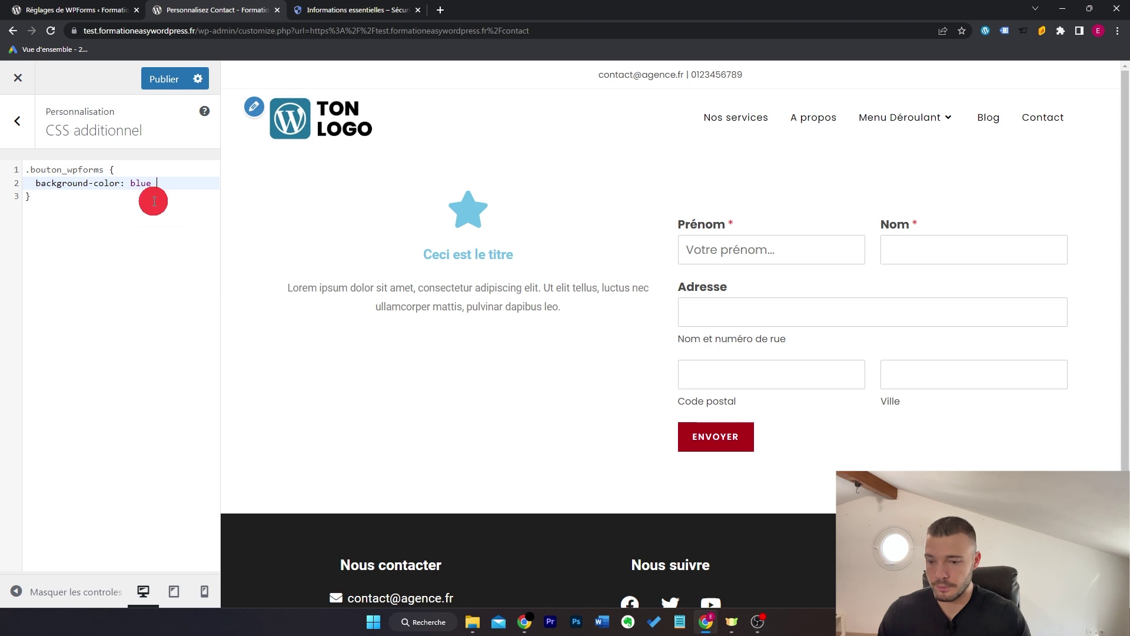
{"action": "type", "text": "!important"}
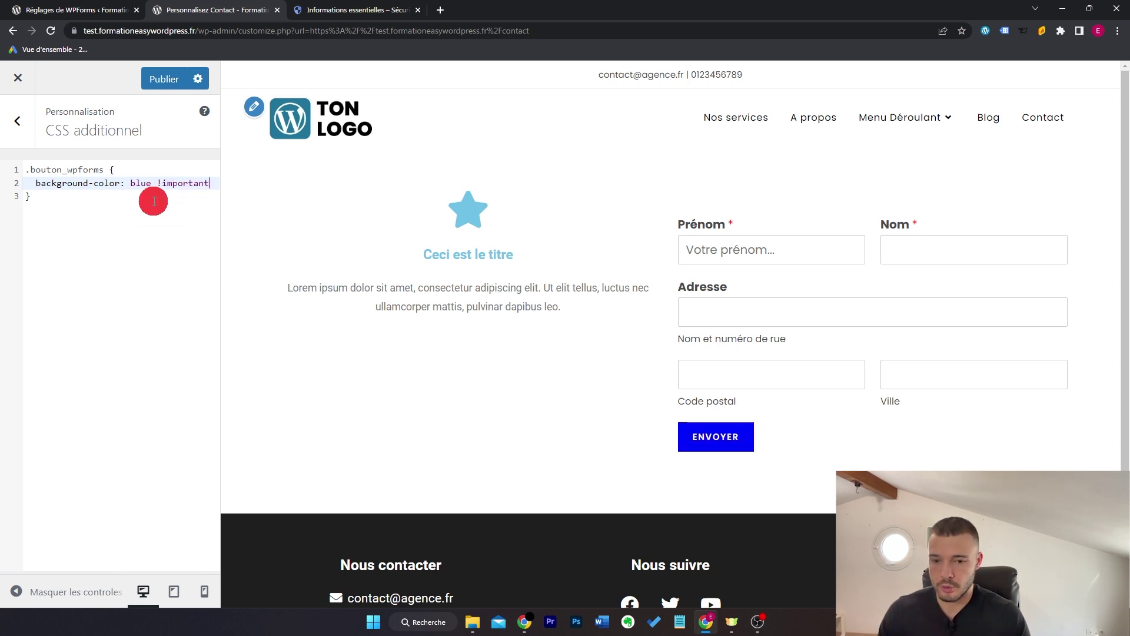
{"action": "type", "text": ";"}
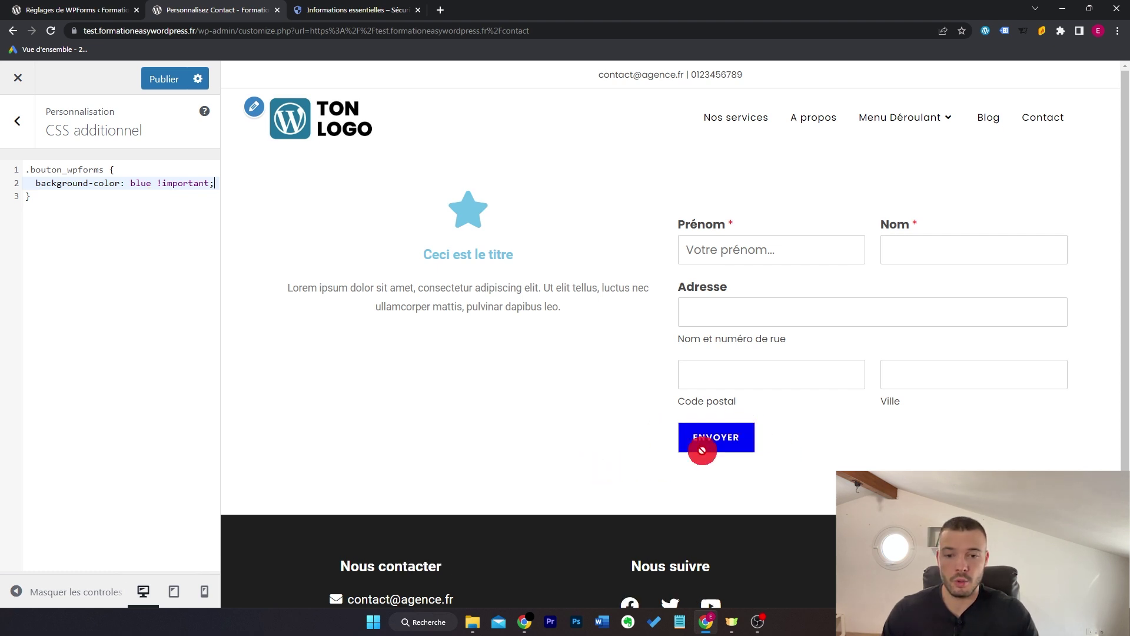
Replace the background color value in the .bouton_wpforms rule with #000
{"action": "double_click", "coordinate": [141, 184]}
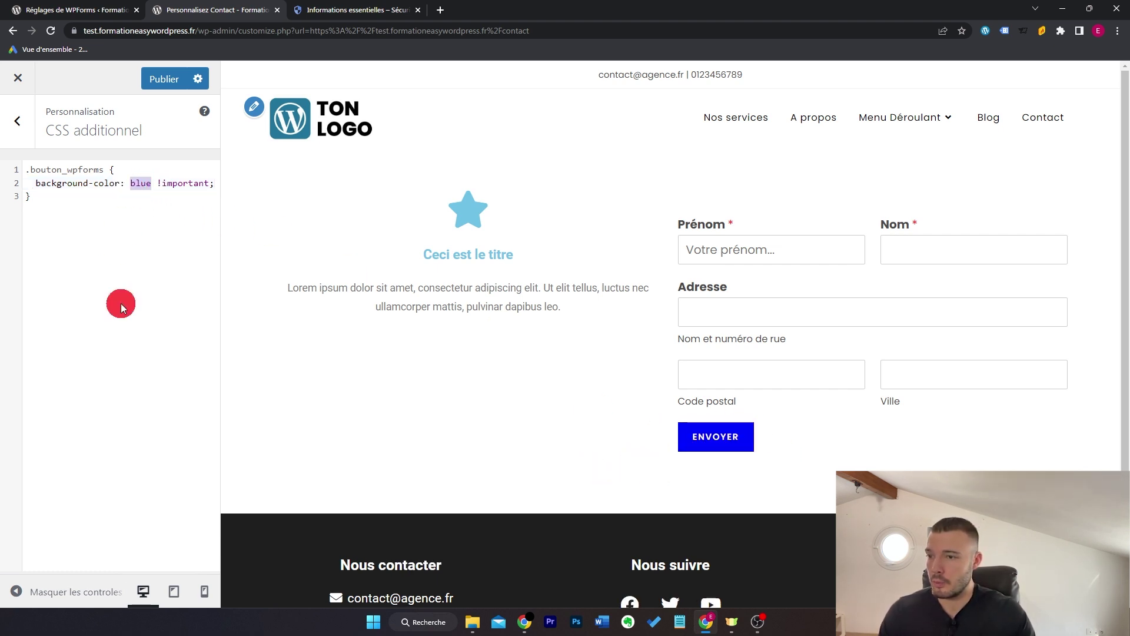
{"action": "type", "text": "#0000"}
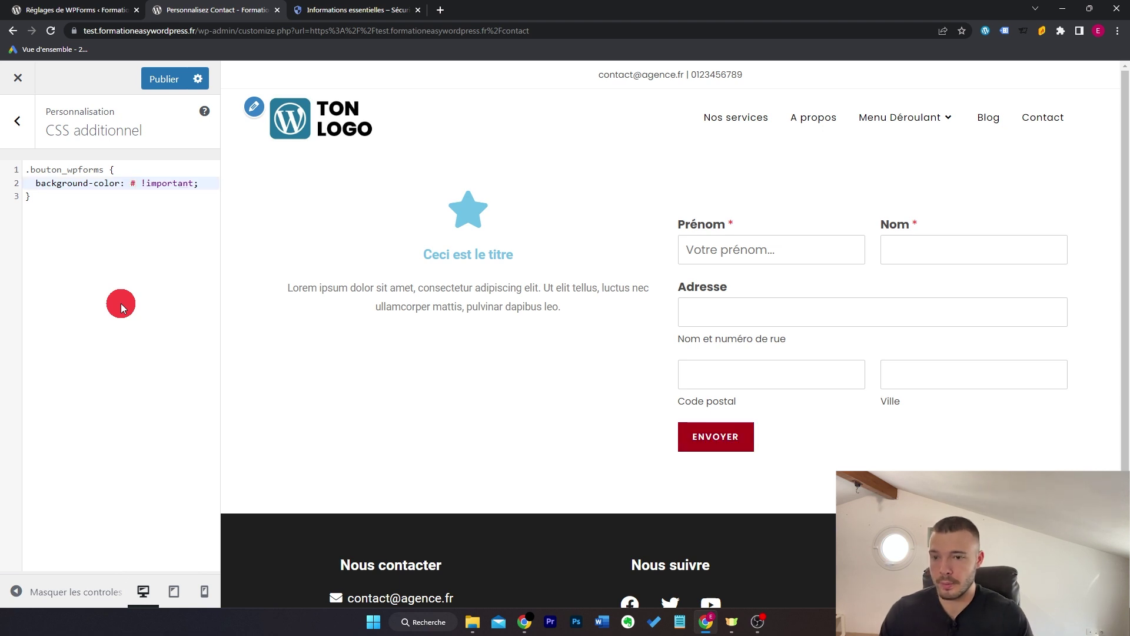
{"action": "key", "text": "BackSpace"}
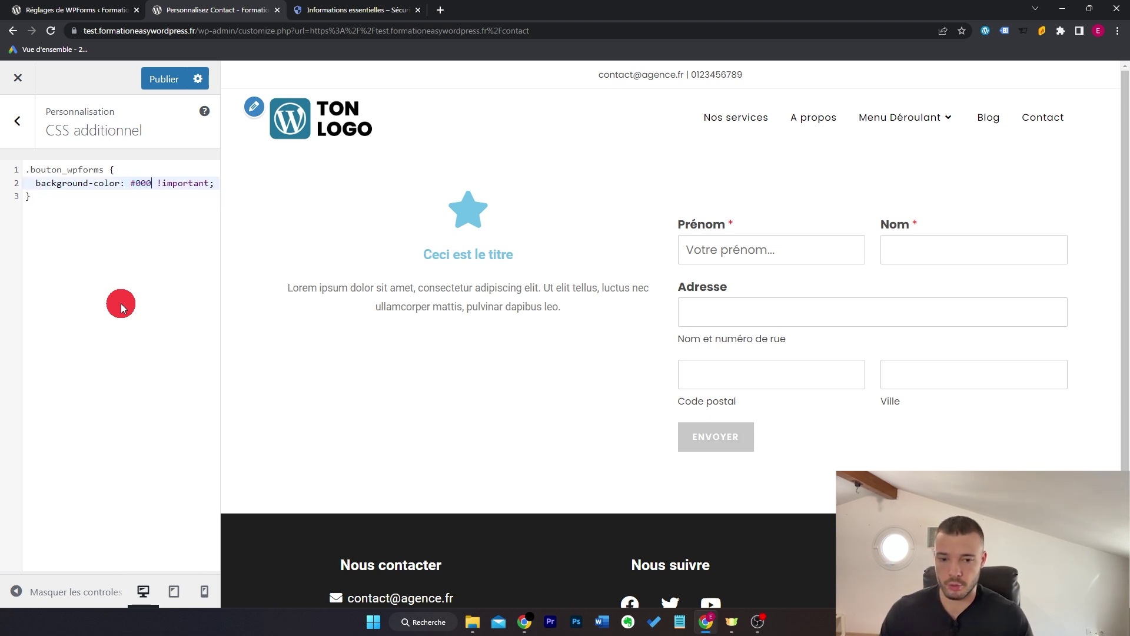